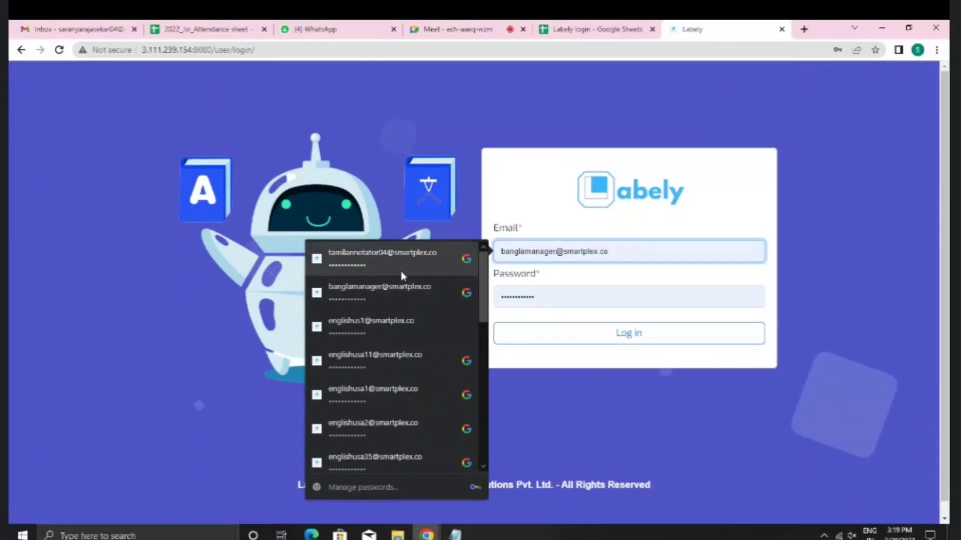
Step: Log in to Labely with the saved annotator account from the browser autofill list
{"action": "left_click", "coordinate": [400, 264]}
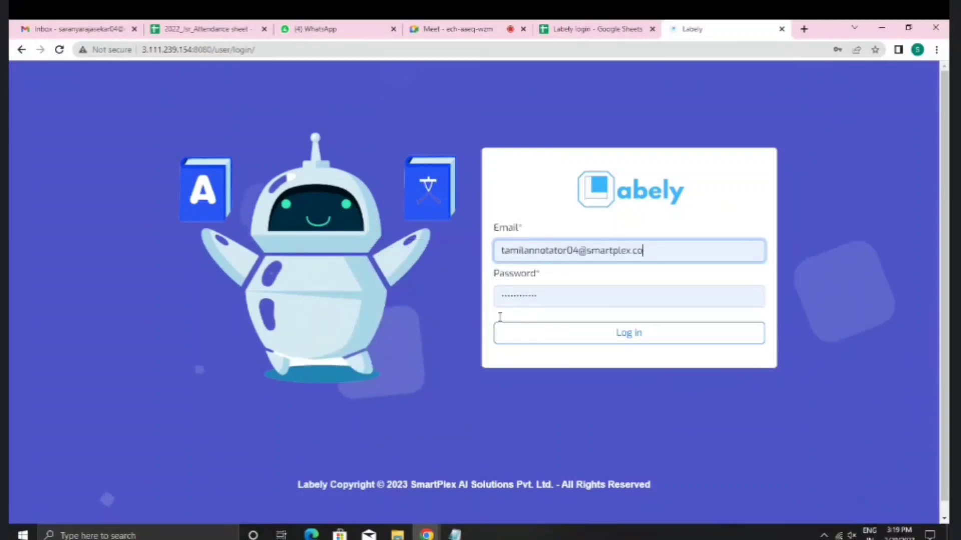
{"action": "left_click", "coordinate": [505, 333]}
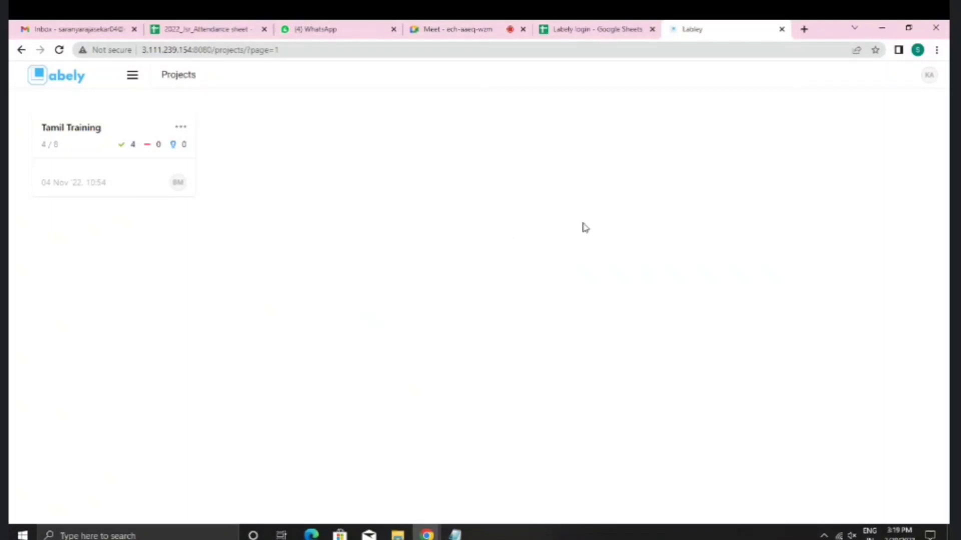
Step: Open the Tamil Training dashboard, note Tasks in Pool 4 and Annotations Completed 0, then start annotating
{"action": "left_click", "coordinate": [179, 132]}
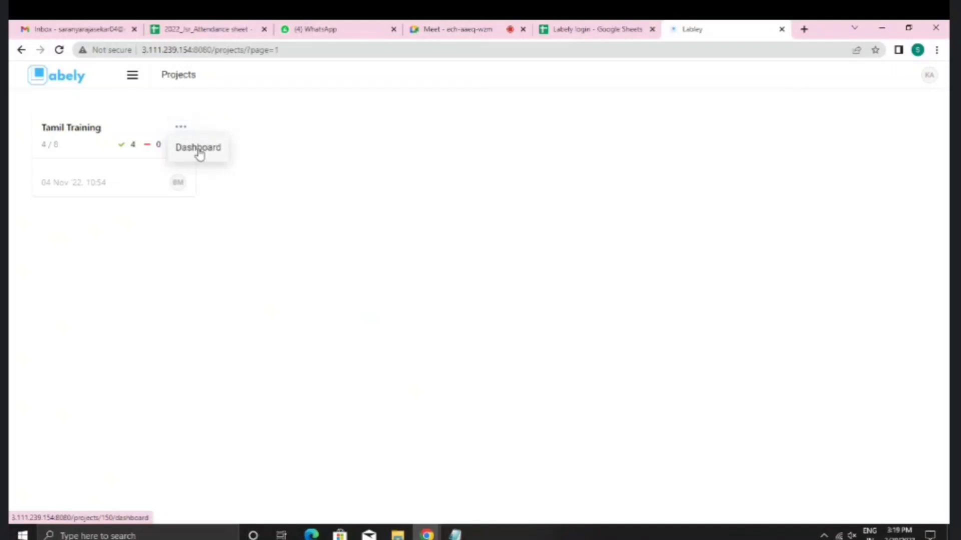
{"action": "left_click", "coordinate": [198, 150]}
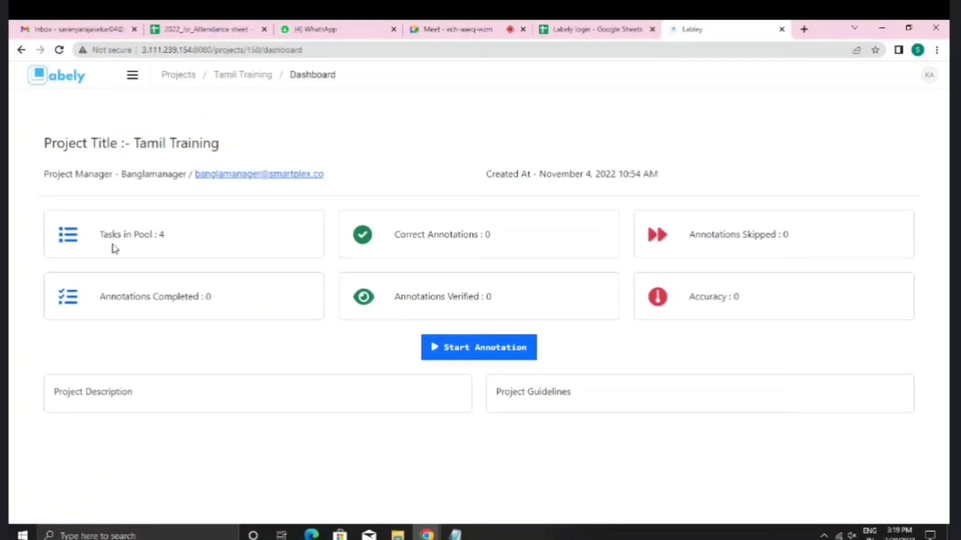
{"action": "left_click_drag", "start_coordinate": [100, 234], "coordinate": [163, 236]}
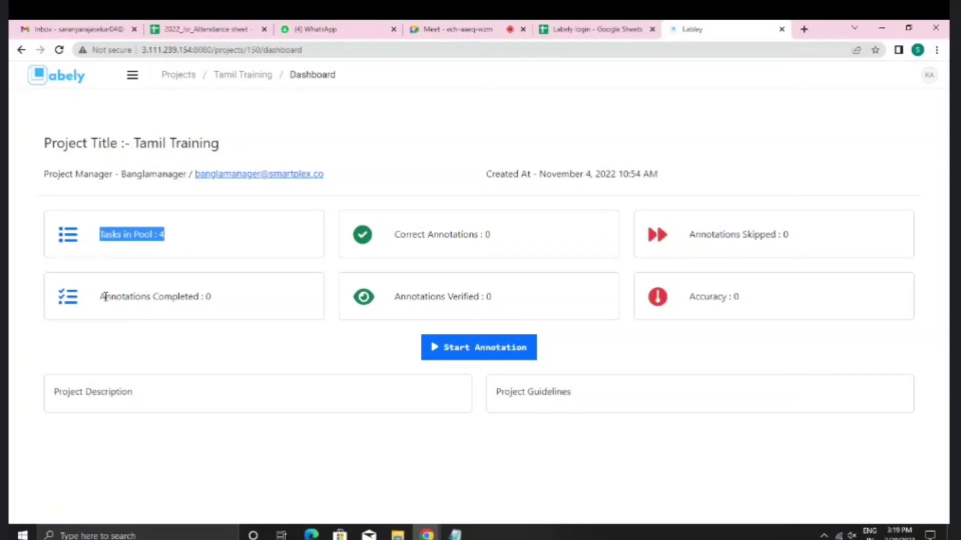
{"action": "left_click_drag", "start_coordinate": [102, 296], "coordinate": [238, 301]}
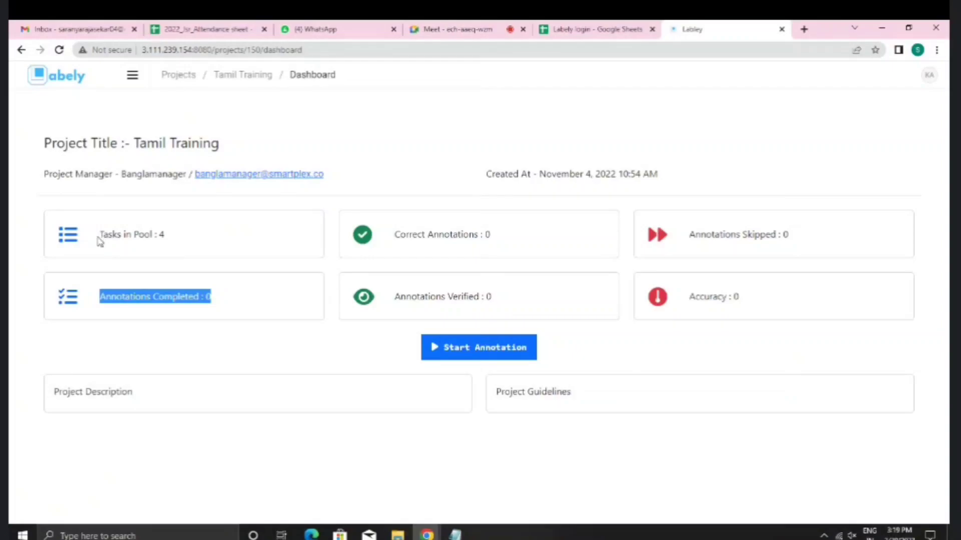
{"action": "left_click_drag", "start_coordinate": [102, 237], "coordinate": [163, 238]}
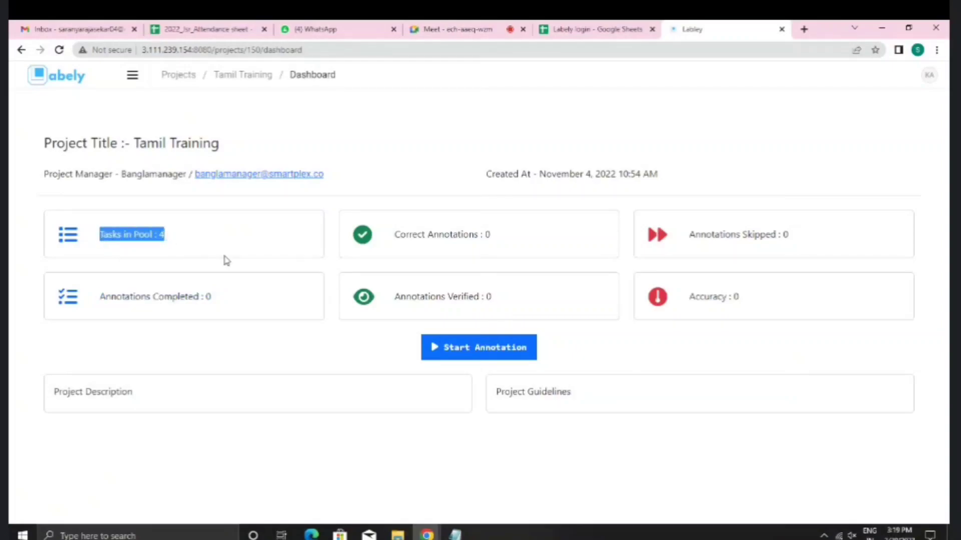
{"action": "left_click", "coordinate": [467, 349]}
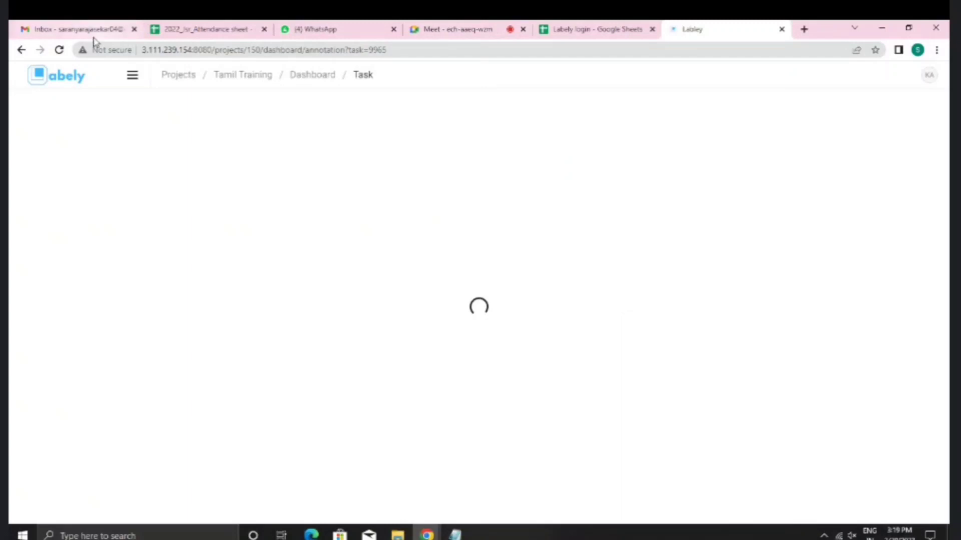
Step: Reload task #9965, show the outliner, and enable the Source filename column in the task list
{"action": "left_click", "coordinate": [58, 51]}
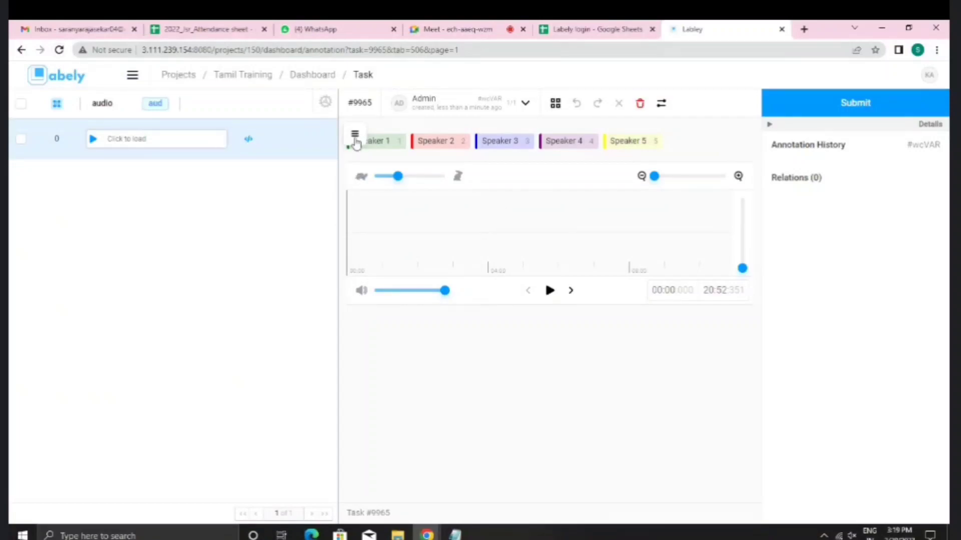
{"action": "left_click", "coordinate": [355, 138]}
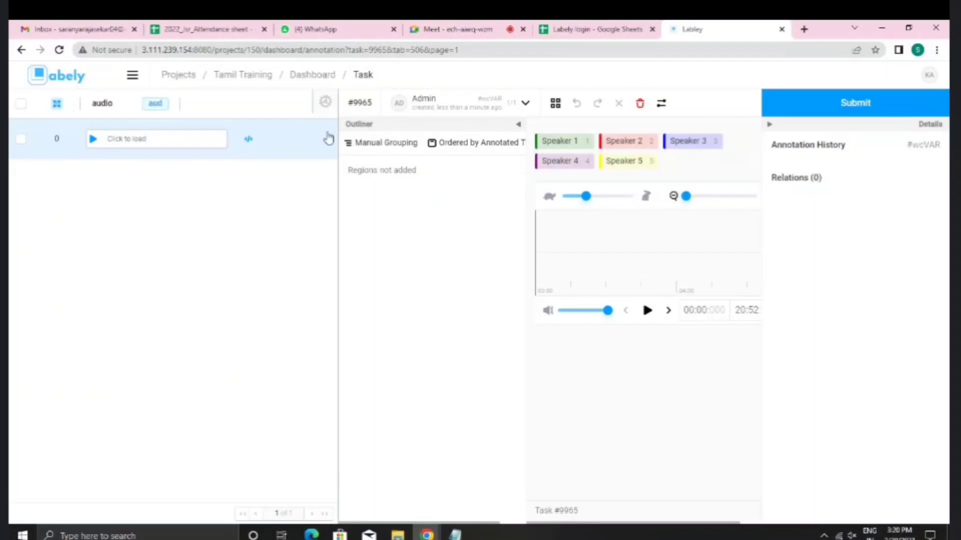
{"action": "left_click", "coordinate": [326, 106]}
{"action": "scroll", "coordinate": [338, 220], "scroll_direction": "down", "scroll_amount": 3}
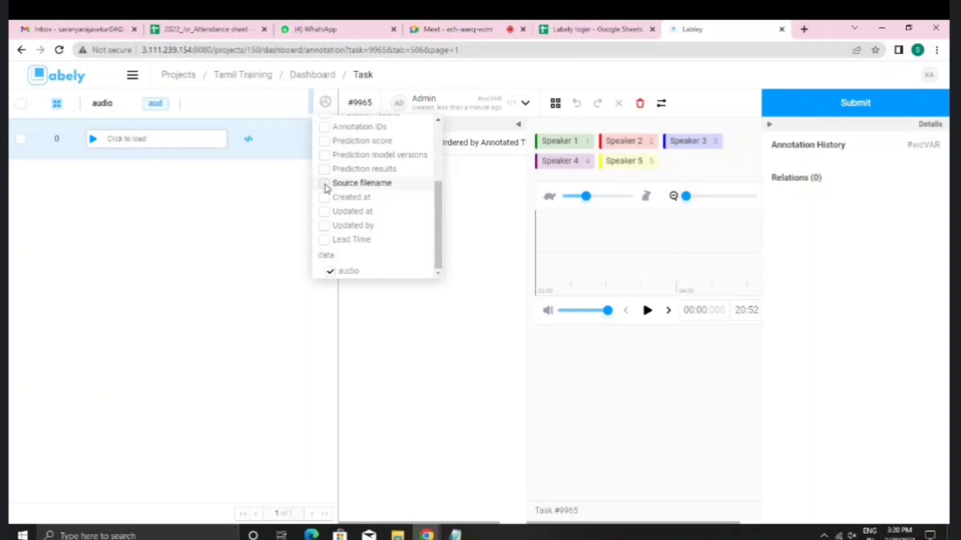
{"action": "left_click", "coordinate": [325, 184]}
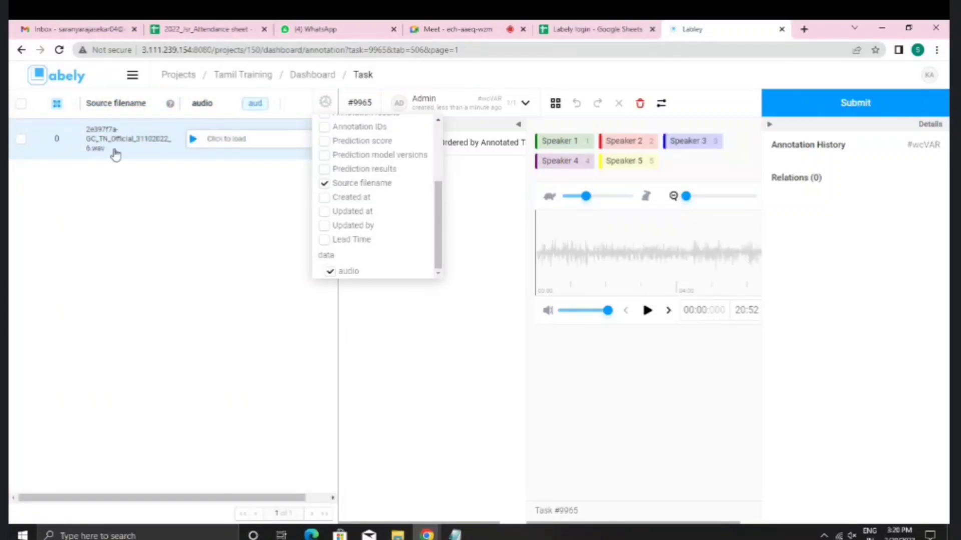
{"action": "left_click", "coordinate": [324, 185]}
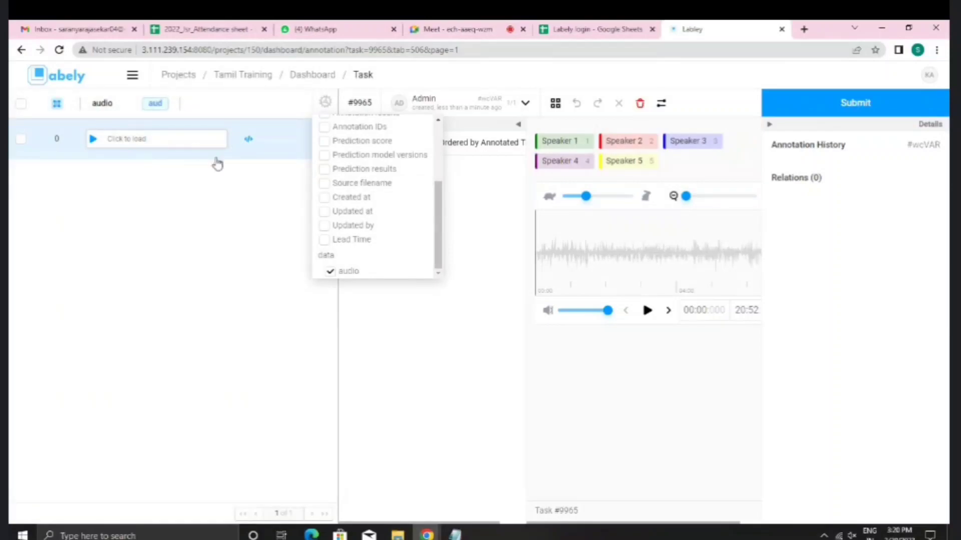
{"action": "left_click", "coordinate": [325, 183]}
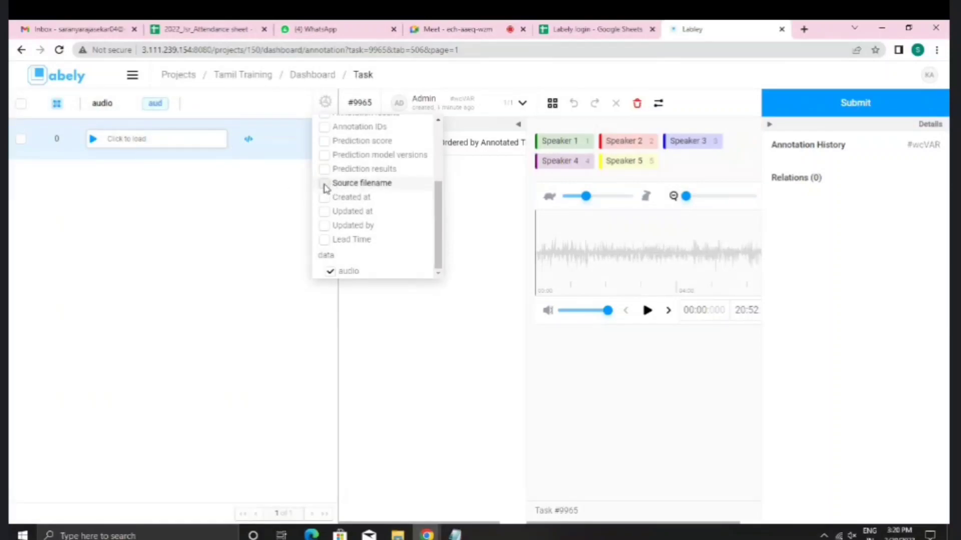
{"action": "left_click", "coordinate": [420, 336]}
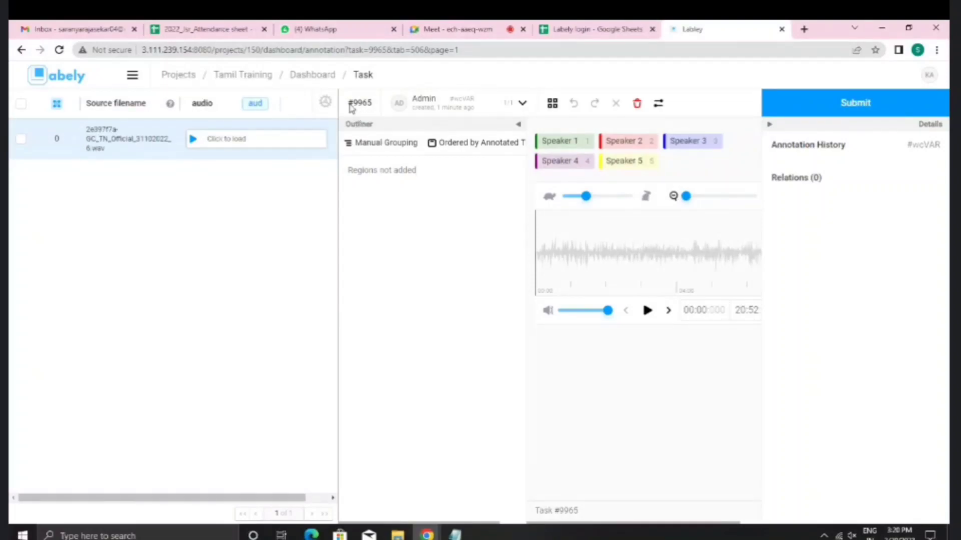
{"action": "left_click_drag", "start_coordinate": [353, 103], "coordinate": [370, 103]}
{"action": "left_click", "coordinate": [362, 103]}
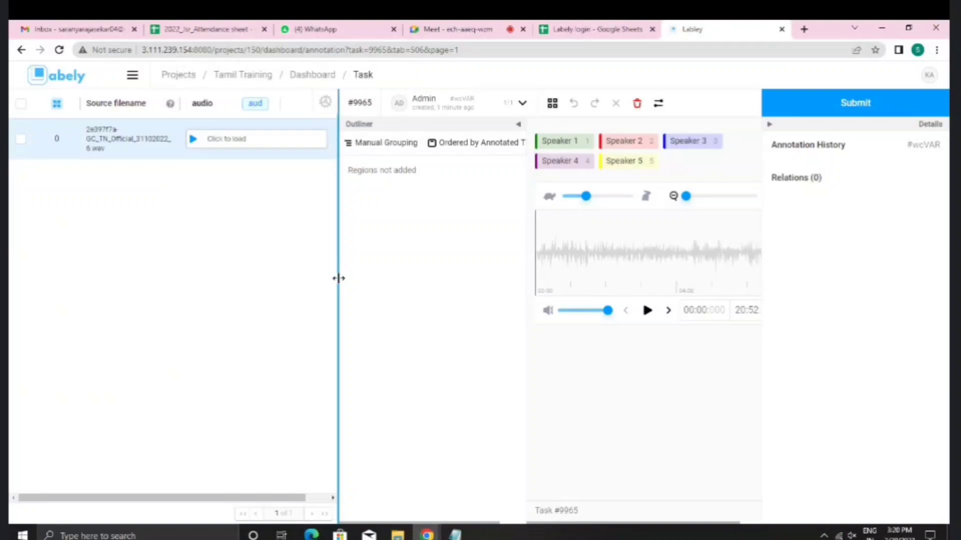
Step: Narrow the task list to widen the annotation area and collapse the Outliner panel
{"action": "left_click_drag", "start_coordinate": [339, 278], "coordinate": [62, 326]}
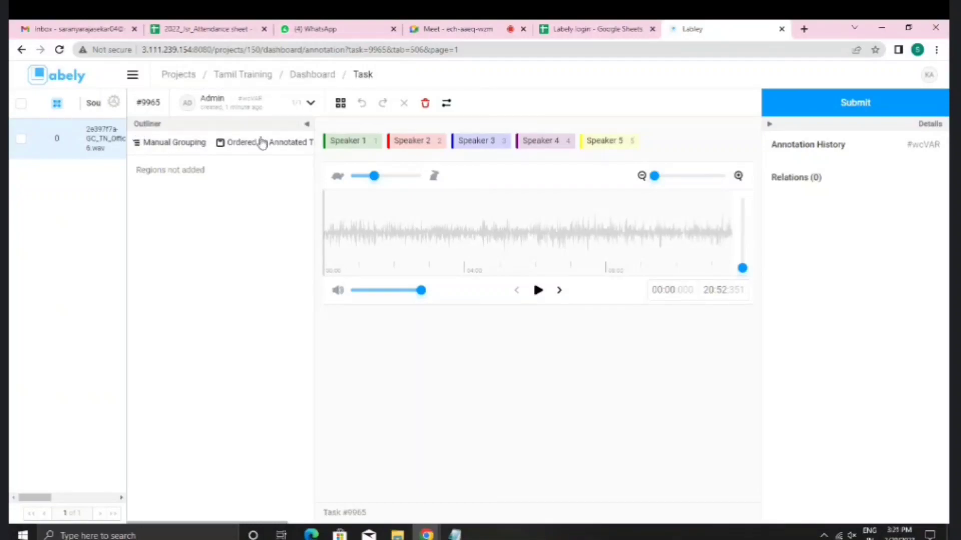
{"action": "left_click", "coordinate": [307, 127]}
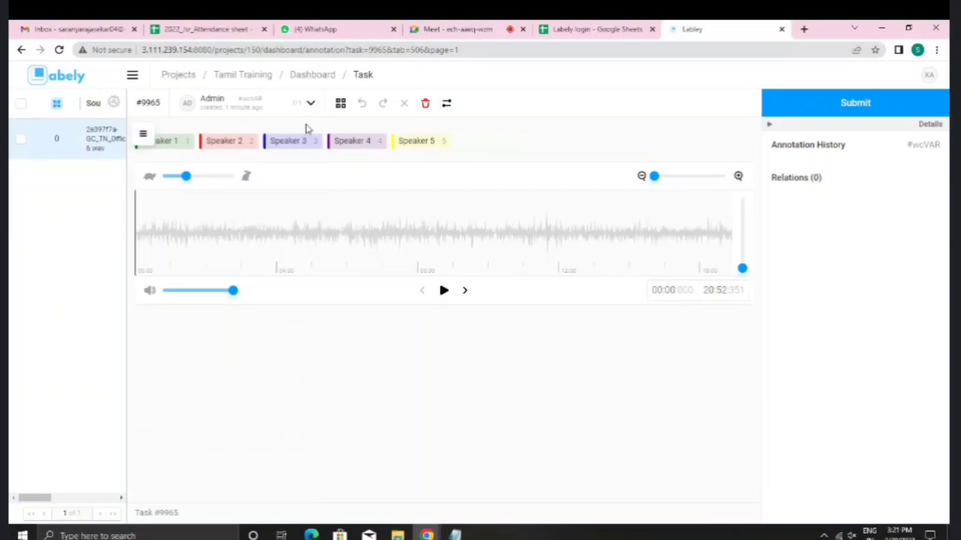
{"action": "left_click", "coordinate": [144, 140]}
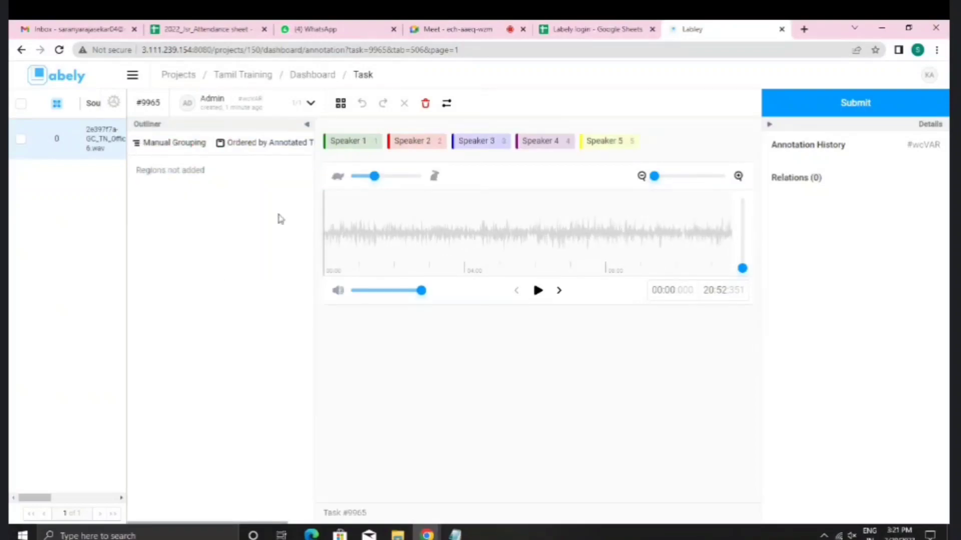
{"action": "left_click", "coordinate": [308, 126]}
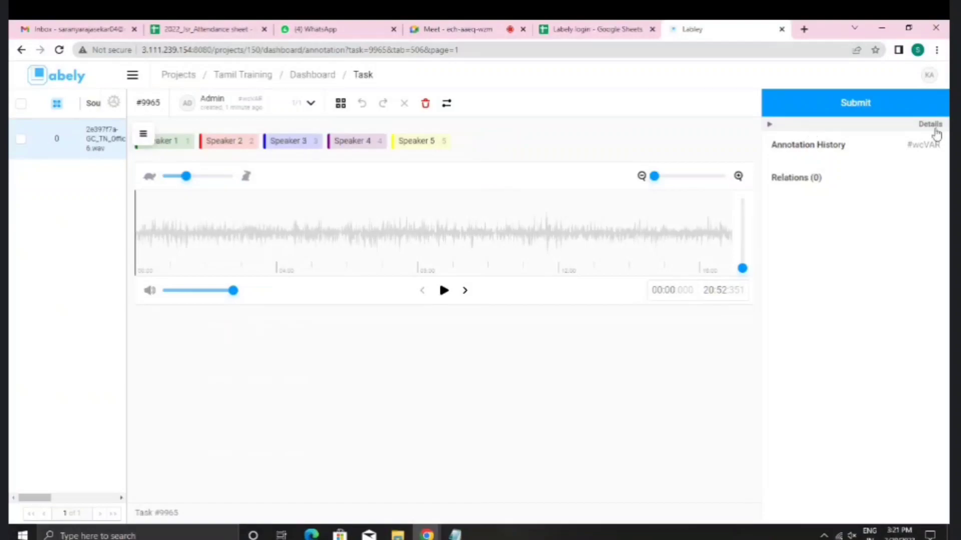
Step: Collapse the Details panel showing Annotation History and Relations
{"action": "left_click", "coordinate": [770, 128]}
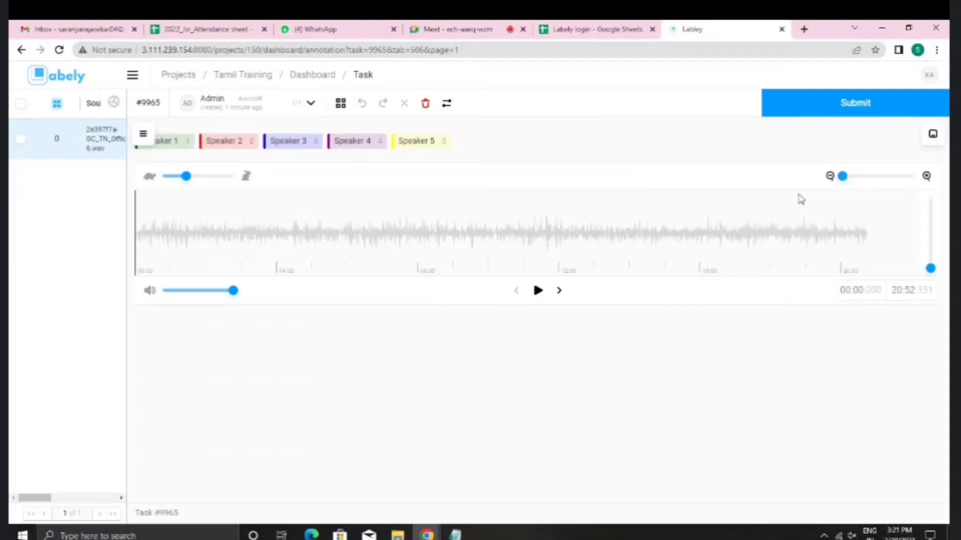
{"action": "left_click", "coordinate": [933, 136]}
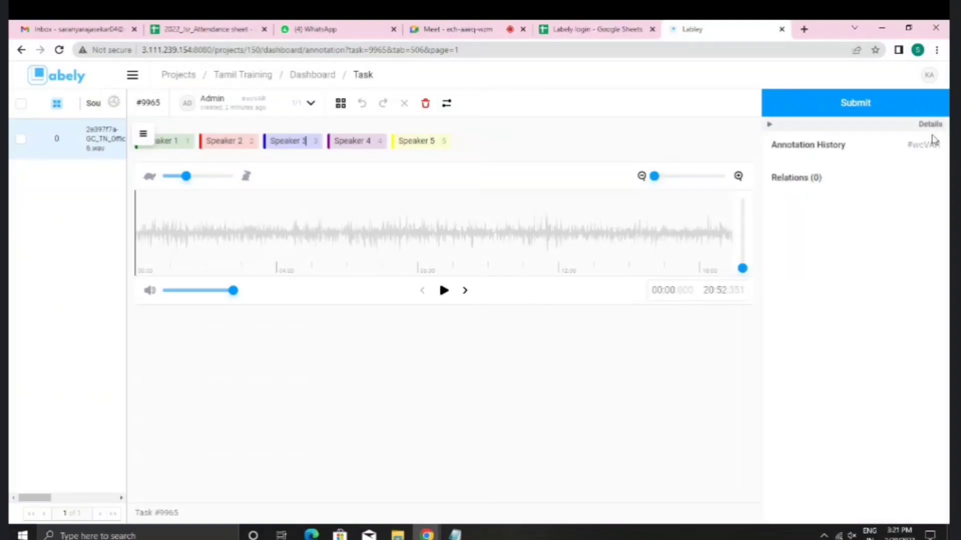
{"action": "left_click", "coordinate": [770, 131]}
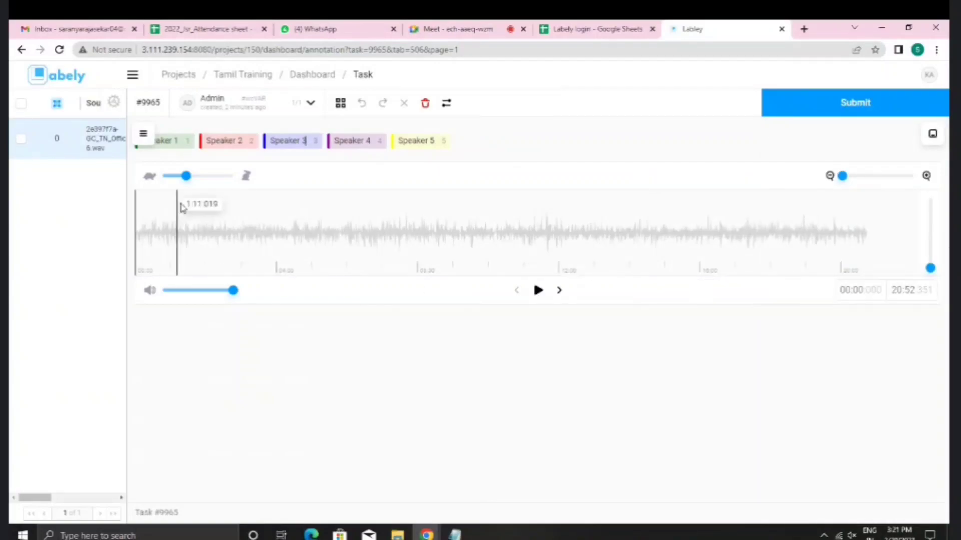
Step: Zoom the waveform into the first 25 seconds, stretch it taller, and leave volume at full
{"action": "mouse_move", "coordinate": [186, 177]}
{"action": "left_mouse_down"}
{"action": "mouse_move", "coordinate": [199, 180]}
{"action": "mouse_move", "coordinate": [177, 182]}
{"action": "mouse_move", "coordinate": [205, 197]}
{"action": "left_mouse_up"}
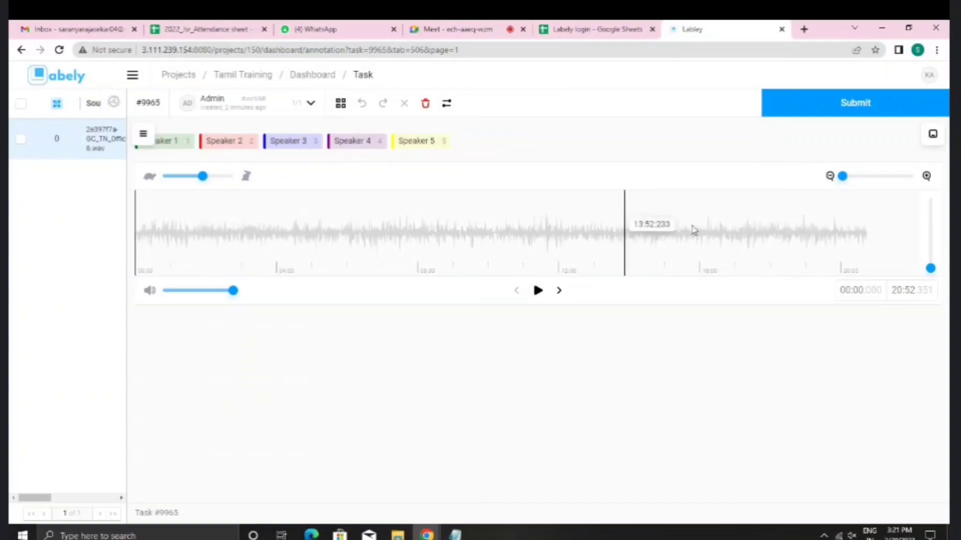
{"action": "left_click", "coordinate": [926, 176]}
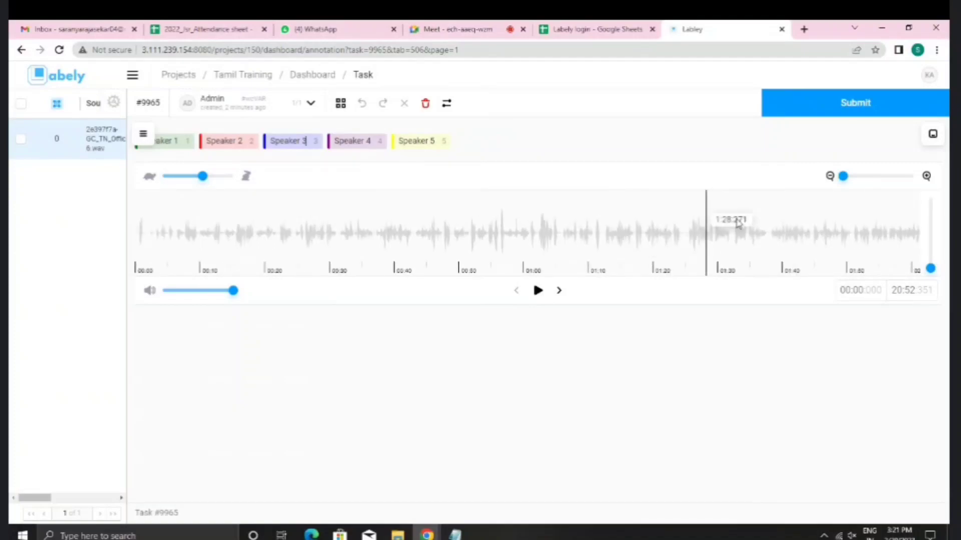
{"action": "left_click", "coordinate": [927, 177]}
{"action": "left_click", "coordinate": [926, 176]}
{"action": "left_click", "coordinate": [926, 177]}
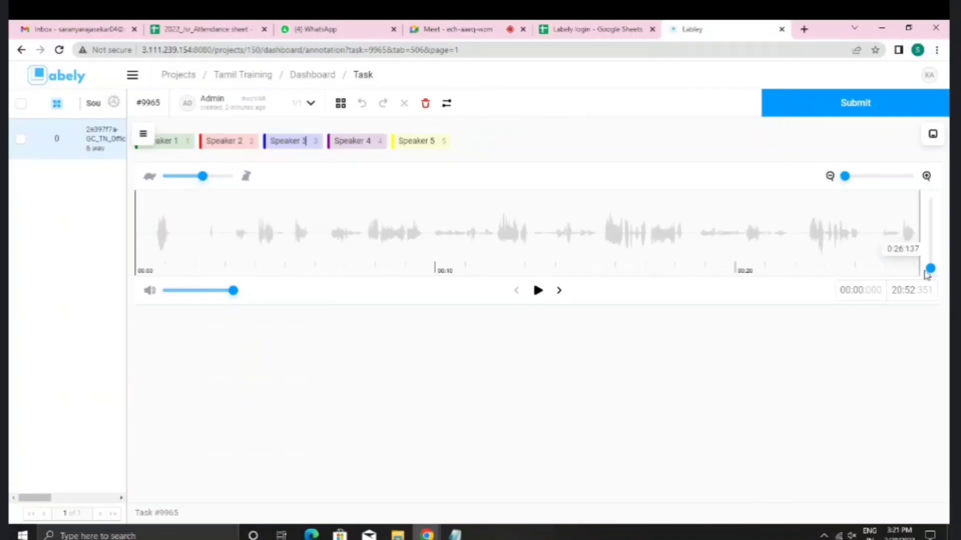
{"action": "mouse_move", "coordinate": [931, 271]}
{"action": "left_mouse_down"}
{"action": "mouse_move", "coordinate": [930, 209]}
{"action": "mouse_move", "coordinate": [929, 299]}
{"action": "left_mouse_up"}
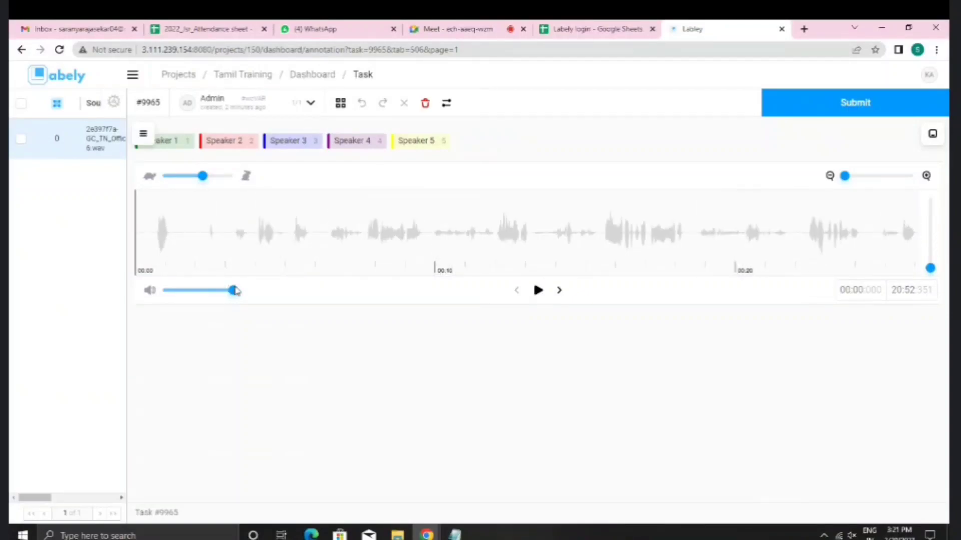
{"action": "left_click_drag", "start_coordinate": [234, 290], "coordinate": [235, 312]}
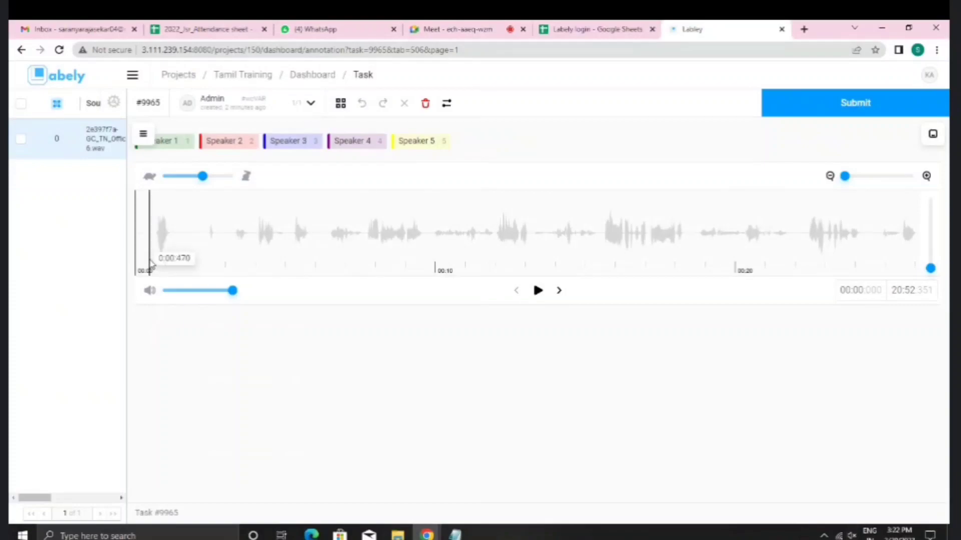
Step: Play the opening audio from 00:00 and select the Speaker 1 label
{"action": "left_click", "coordinate": [150, 263]}
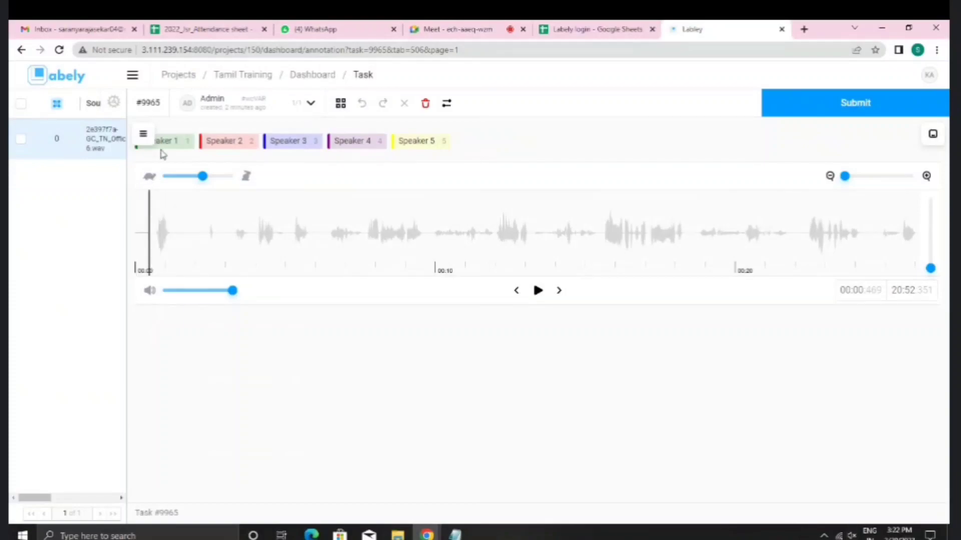
{"action": "left_click", "coordinate": [538, 290]}
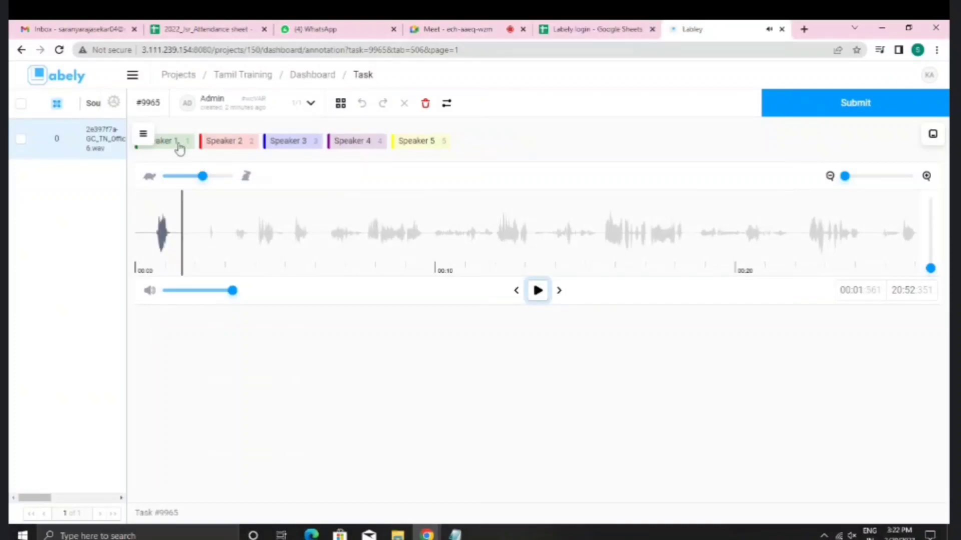
{"action": "left_click", "coordinate": [179, 143]}
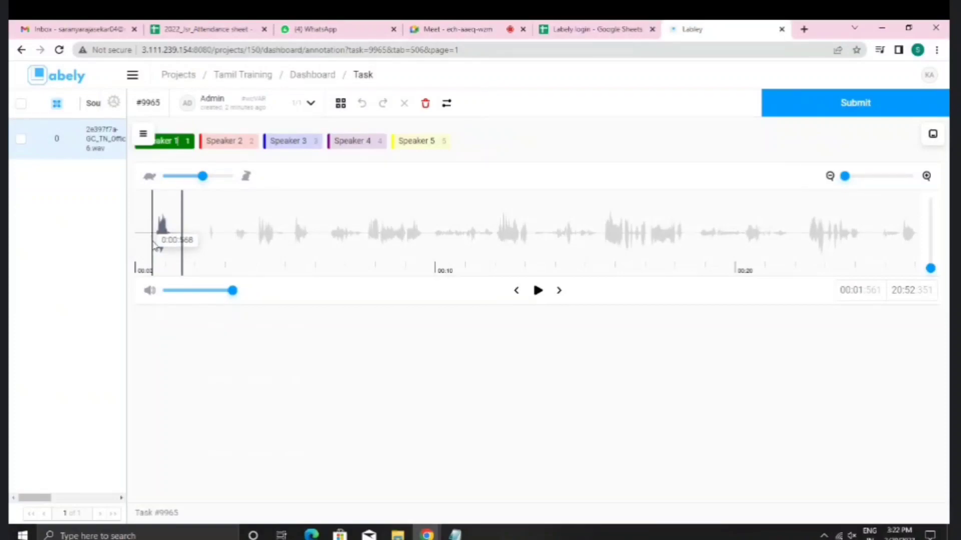
{"action": "left_click", "coordinate": [516, 295]}
{"action": "left_click", "coordinate": [537, 293]}
{"action": "left_click", "coordinate": [536, 292]}
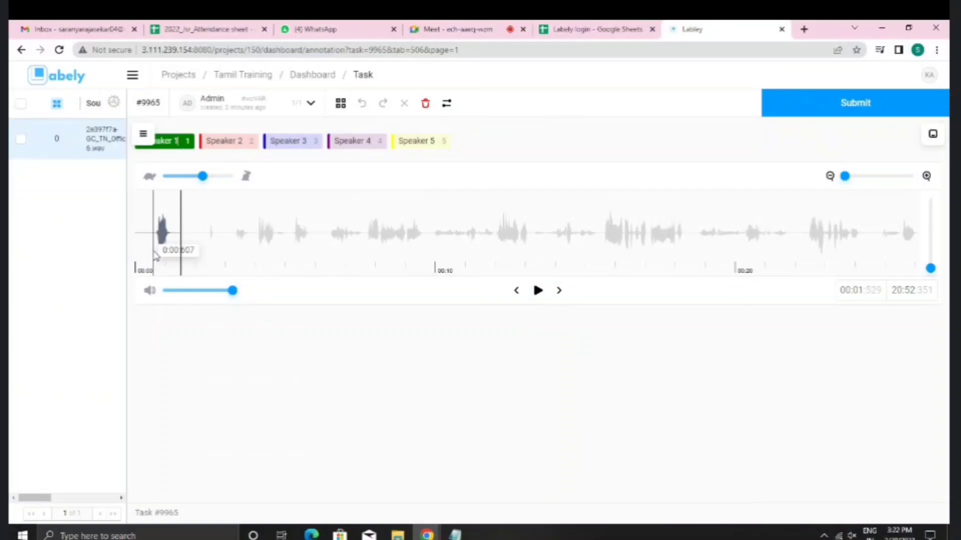
Step: Mark the first speech burst (about 0:00.6–0:01.3) as Speaker 1 and rewind to 00:00
{"action": "left_click_drag", "start_coordinate": [154, 256], "coordinate": [175, 255]}
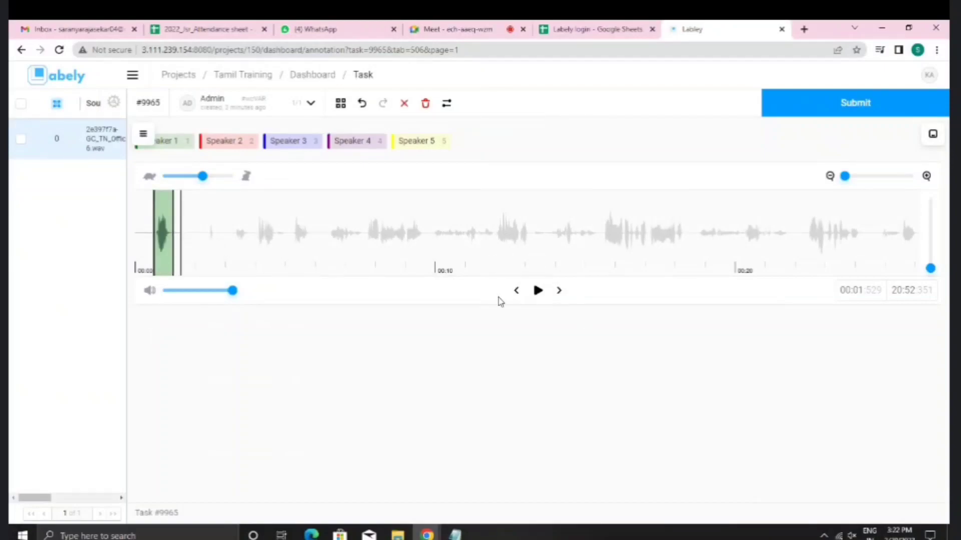
{"action": "left_click", "coordinate": [522, 294]}
{"action": "left_click", "coordinate": [523, 295]}
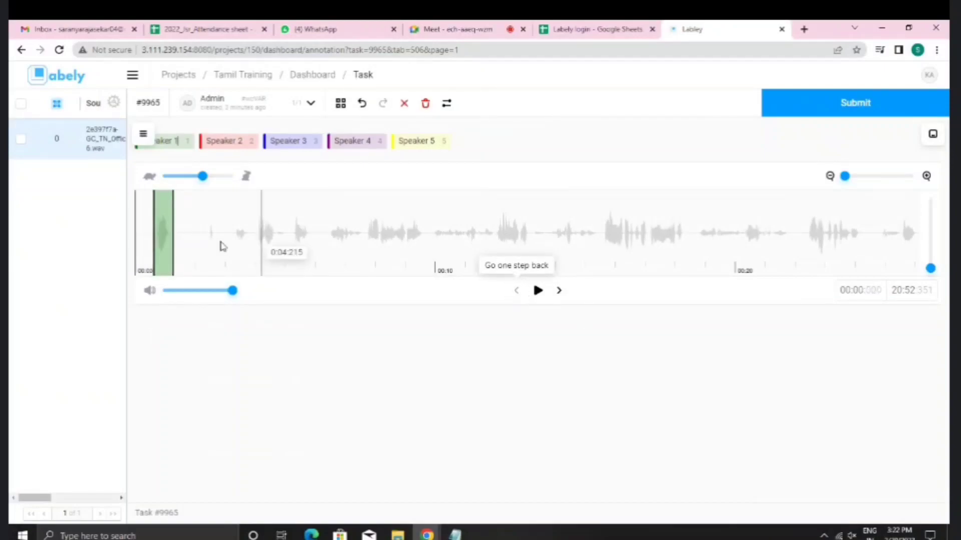
Step: Replay the first Speaker 1 region and save its transcription as 'Hello'
{"action": "left_click", "coordinate": [161, 233]}
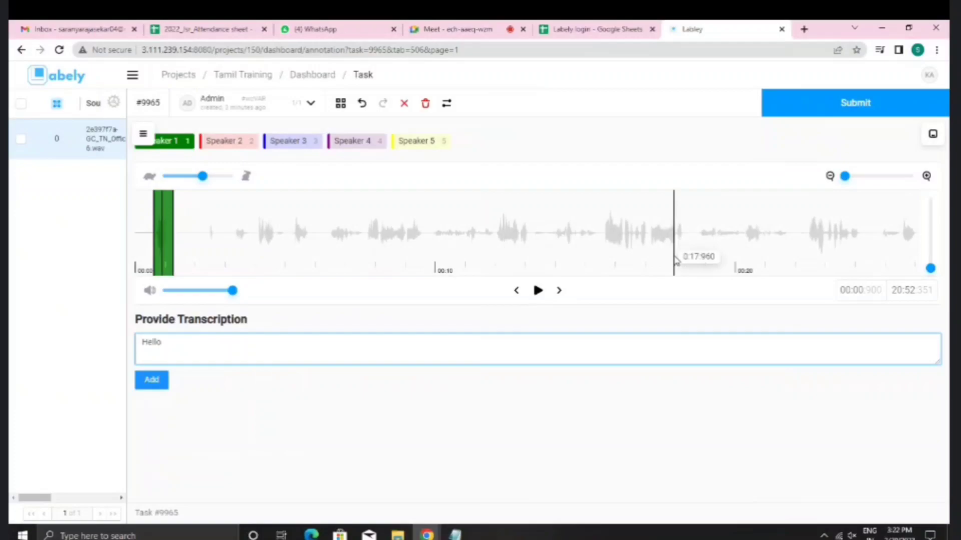
{"action": "left_click", "coordinate": [516, 291]}
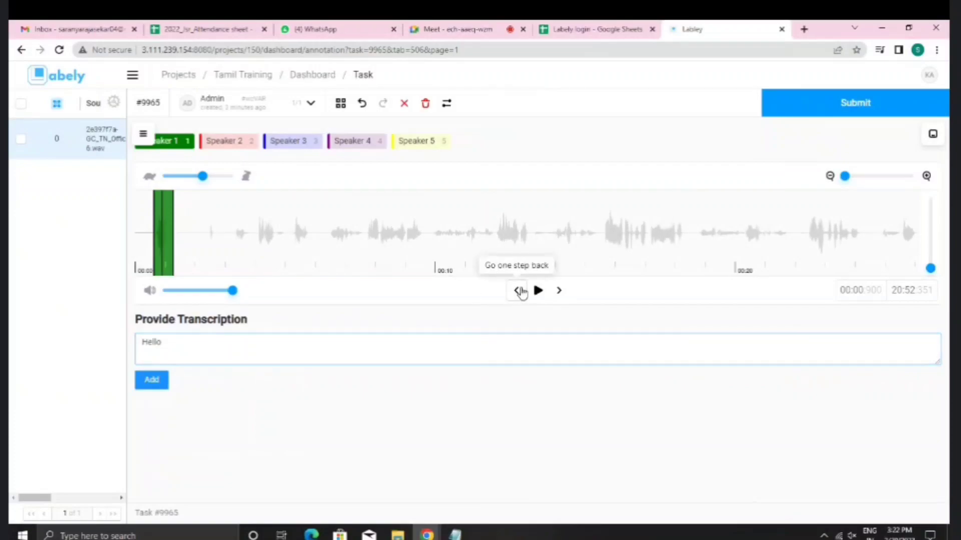
{"action": "left_click", "coordinate": [536, 291]}
{"action": "left_click", "coordinate": [536, 291]}
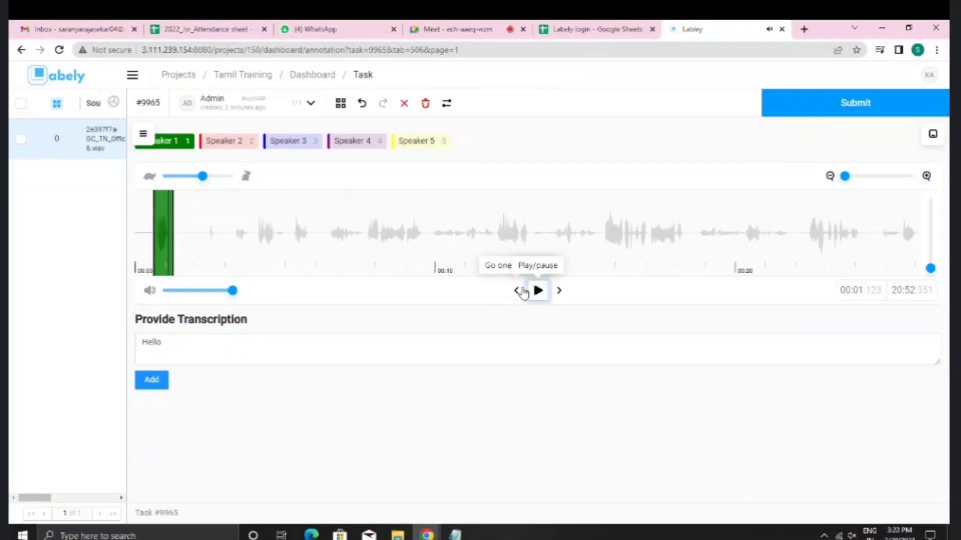
{"action": "left_click", "coordinate": [517, 291]}
{"action": "left_click", "coordinate": [537, 291]}
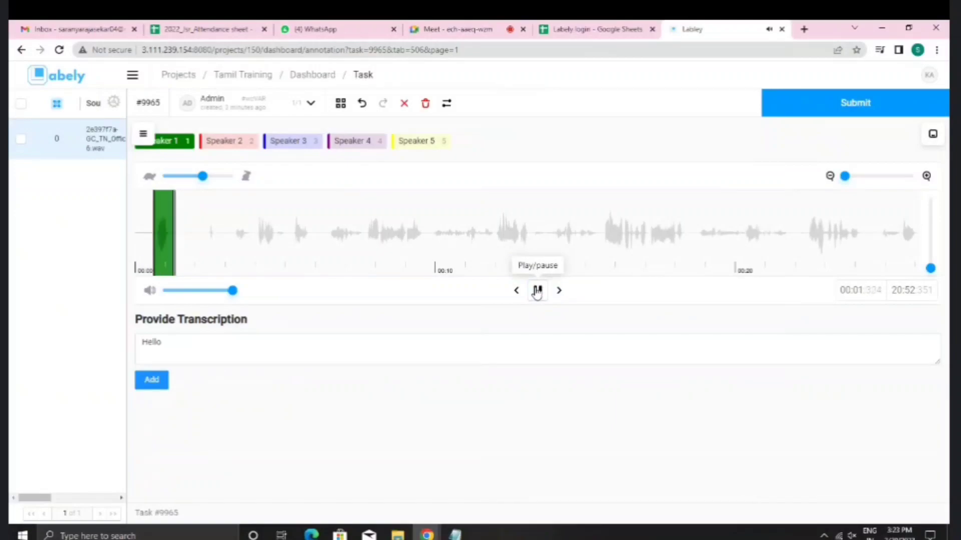
{"action": "left_click", "coordinate": [537, 291]}
{"action": "left_click", "coordinate": [152, 380]}
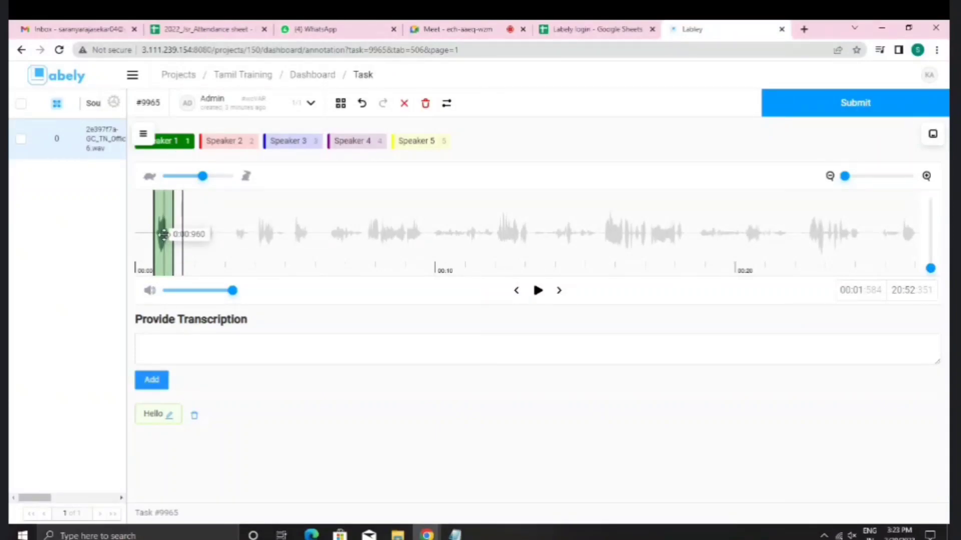
Step: Recheck the region's transcription, deselect it, and choose the Speaker 2 label
{"action": "left_click", "coordinate": [162, 234]}
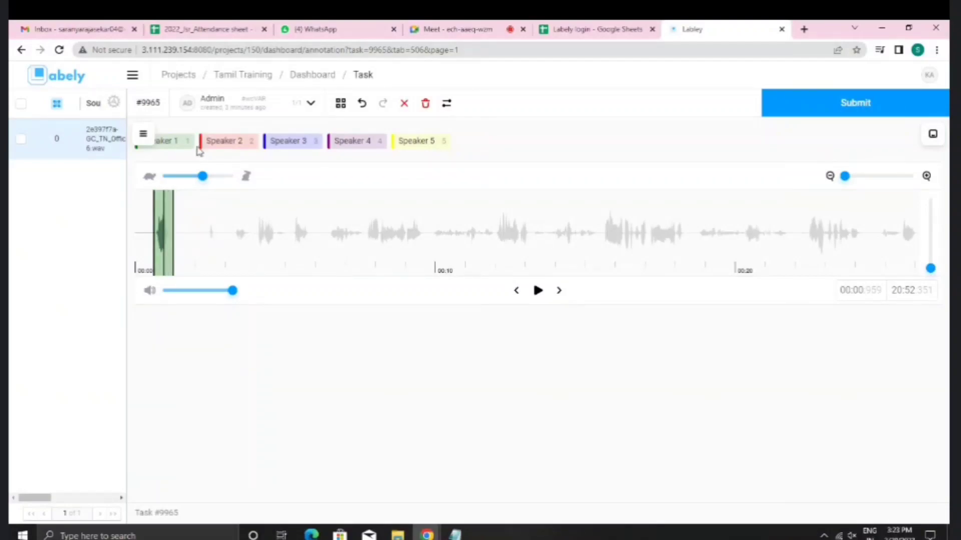
{"action": "left_click", "coordinate": [162, 220]}
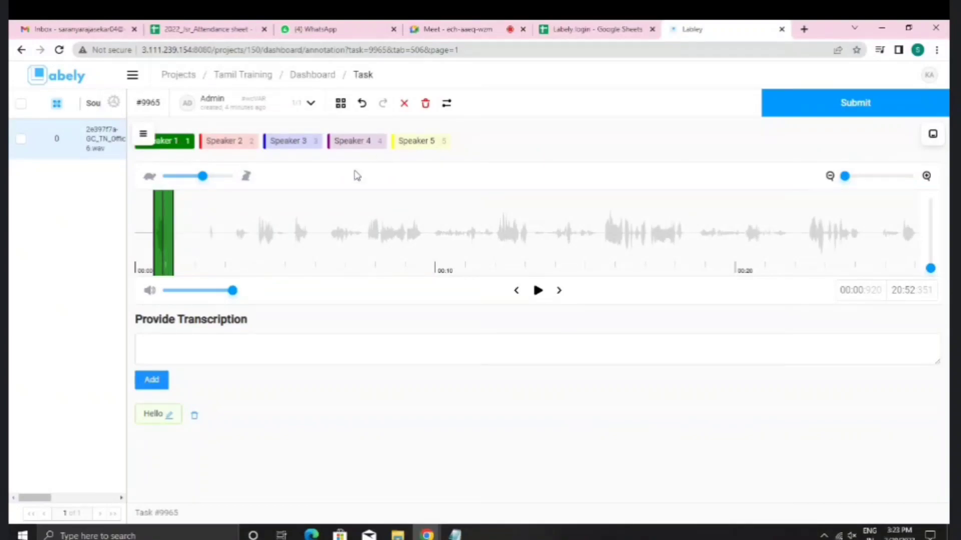
{"action": "left_click", "coordinate": [166, 235]}
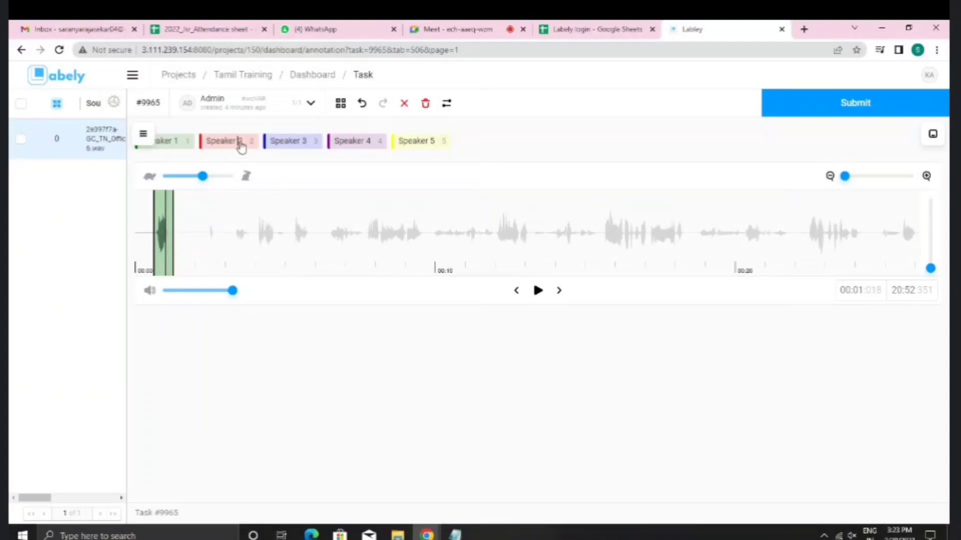
{"action": "left_click", "coordinate": [238, 141]}
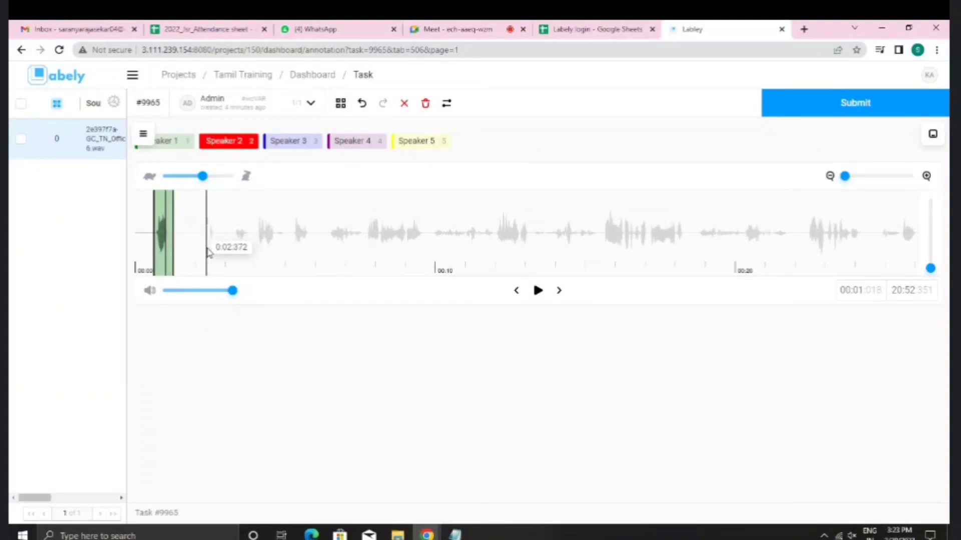
Step: Draw a Speaker 2 region at about 0:02–0:04; the submit attempt is refused for missing transcription
{"action": "left_click_drag", "start_coordinate": [208, 250], "coordinate": [252, 254]}
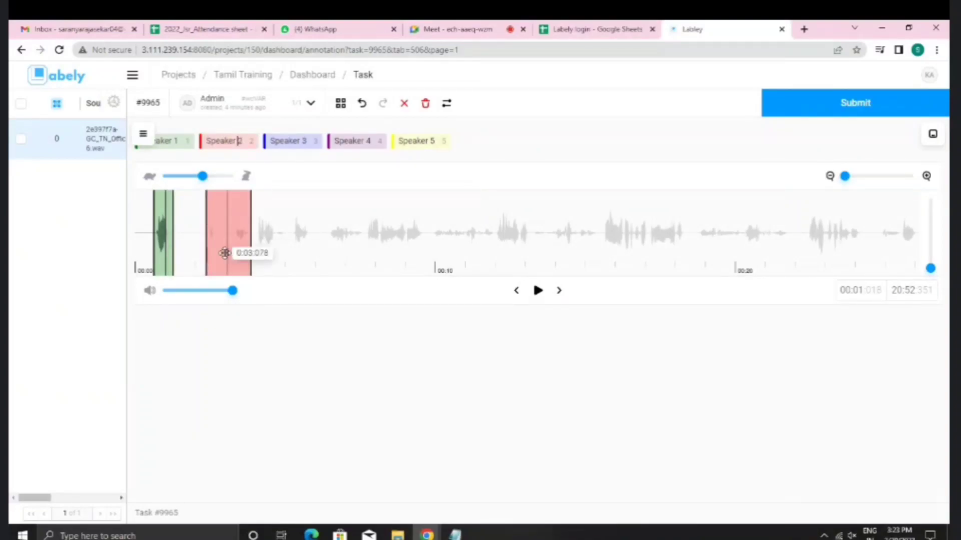
{"action": "left_click", "coordinate": [213, 234]}
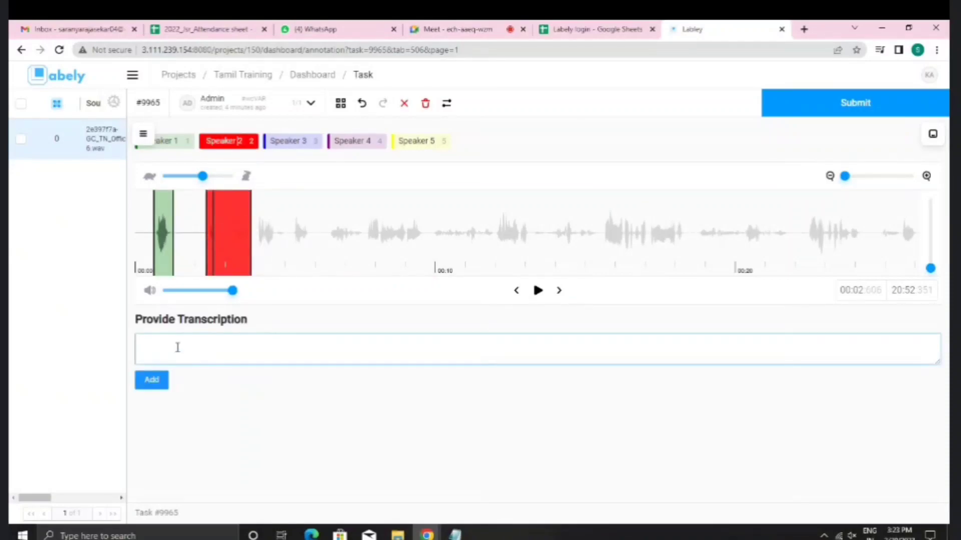
{"action": "left_click", "coordinate": [212, 336]}
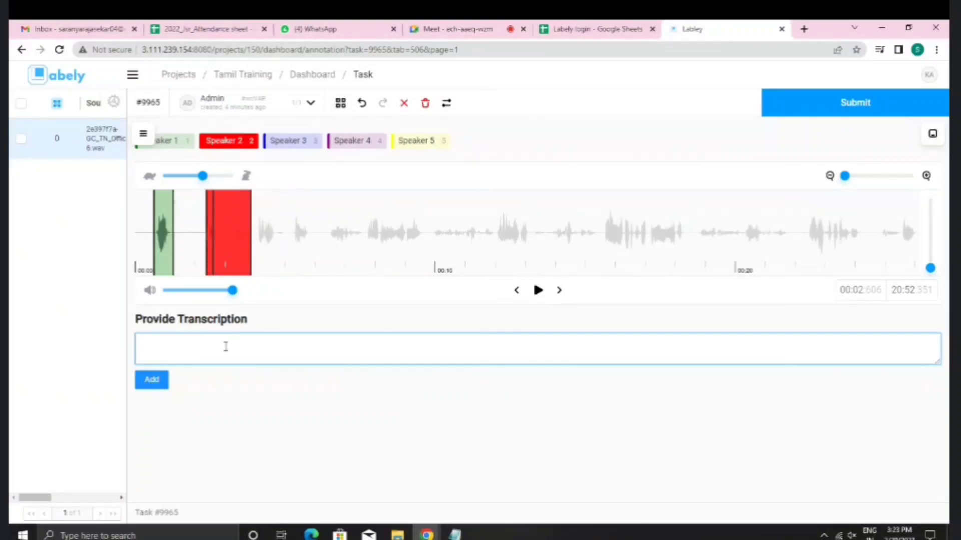
{"action": "left_click", "coordinate": [229, 255]}
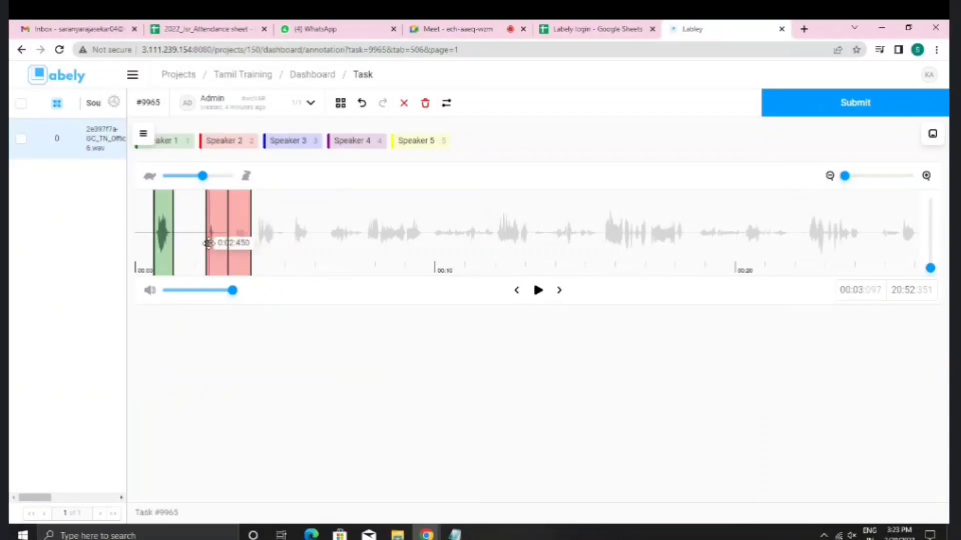
{"action": "left_click", "coordinate": [826, 102]}
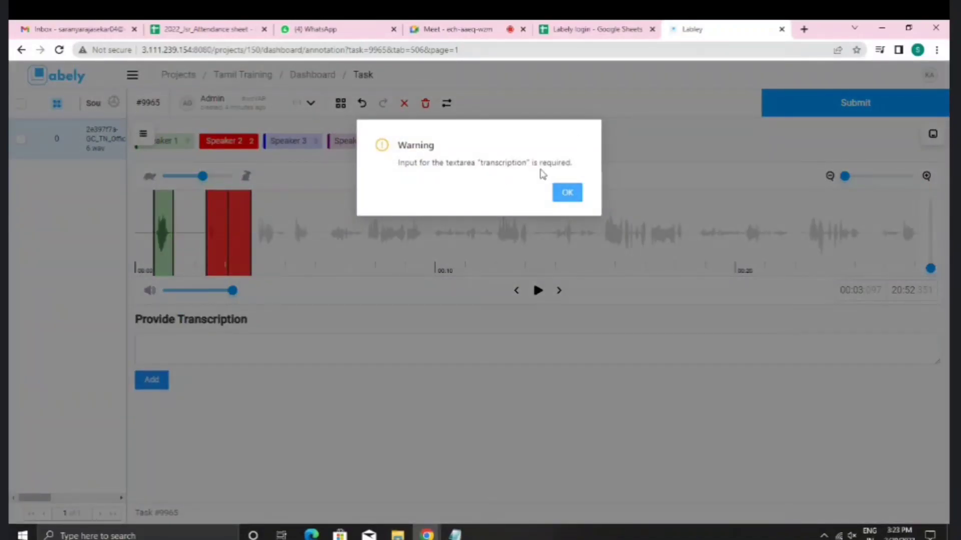
{"action": "left_click", "coordinate": [568, 193]}
Step: Dismiss the warning and add a Speaker 1 region right after the first Speaker 2 region
{"action": "left_click", "coordinate": [182, 349]}
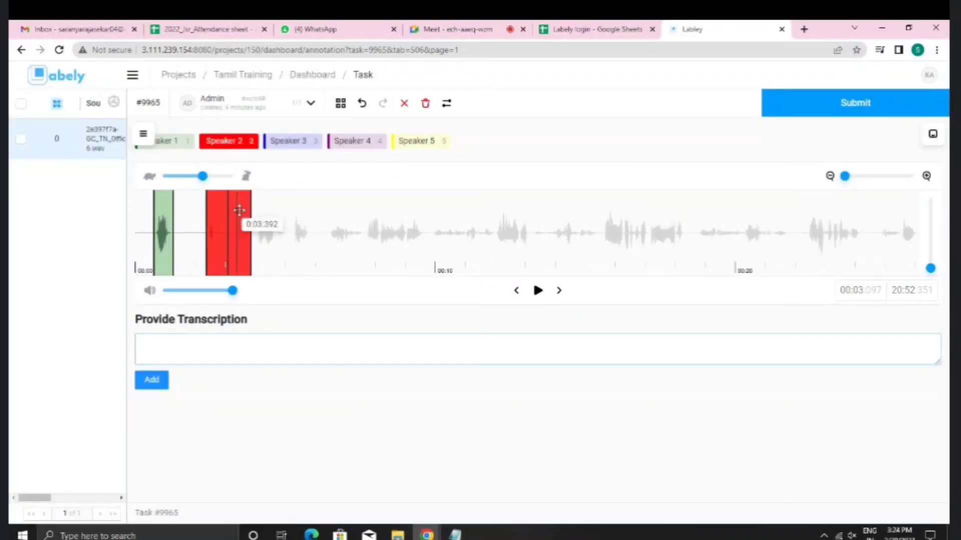
{"action": "left_click", "coordinate": [161, 349]}
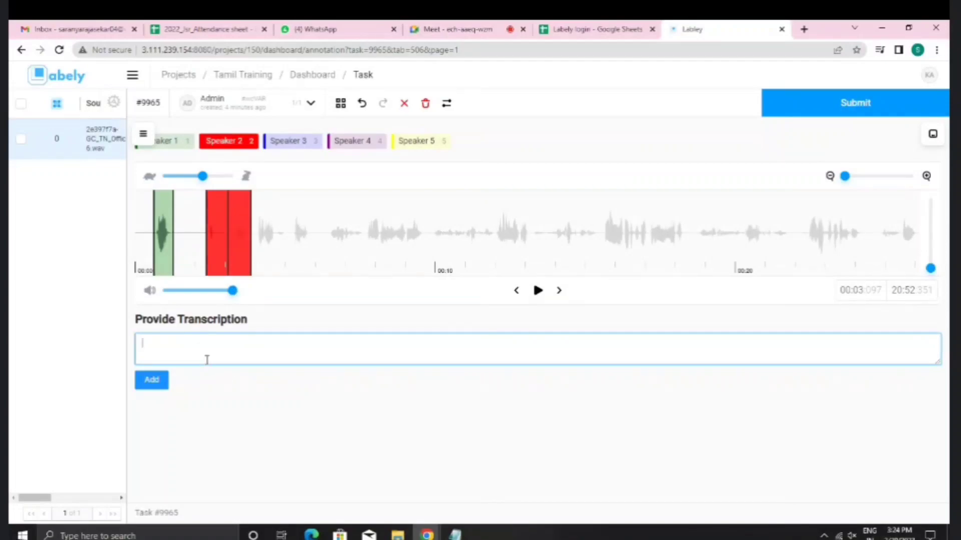
{"action": "left_click", "coordinate": [227, 250]}
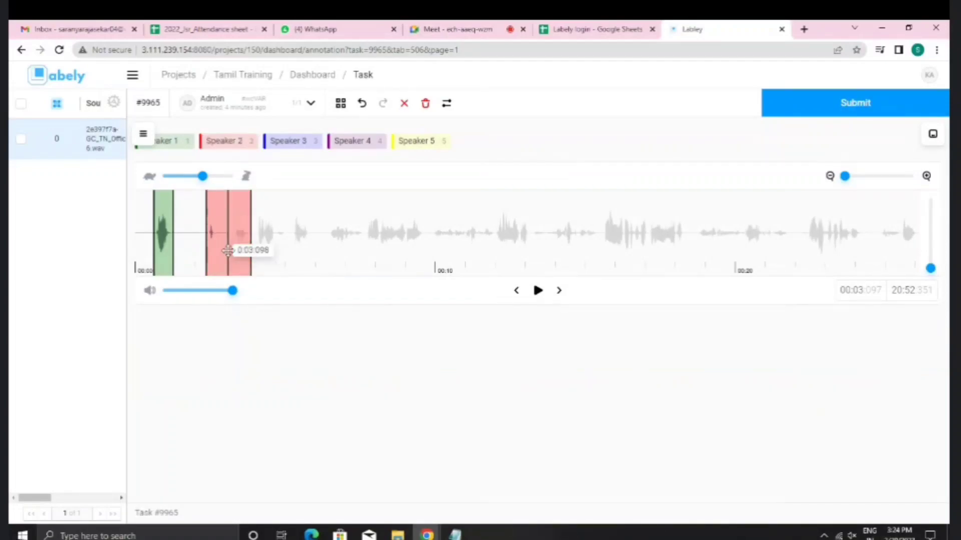
{"action": "left_click", "coordinate": [188, 146]}
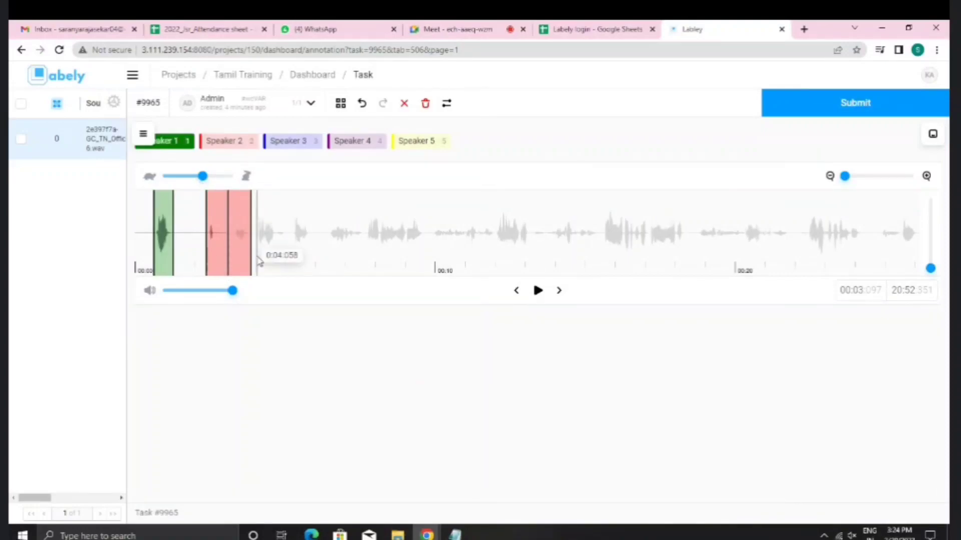
{"action": "left_click_drag", "start_coordinate": [256, 259], "coordinate": [287, 259]}
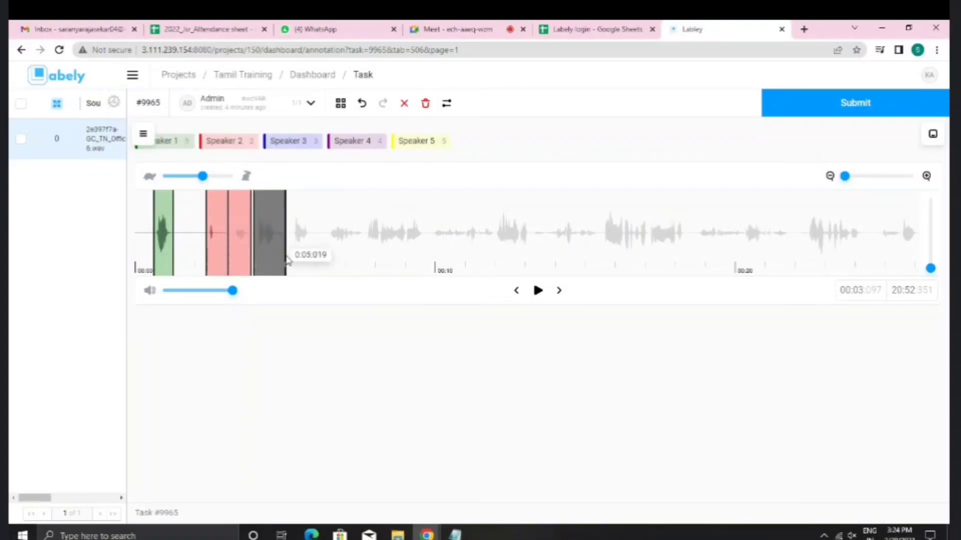
{"action": "left_click", "coordinate": [265, 259]}
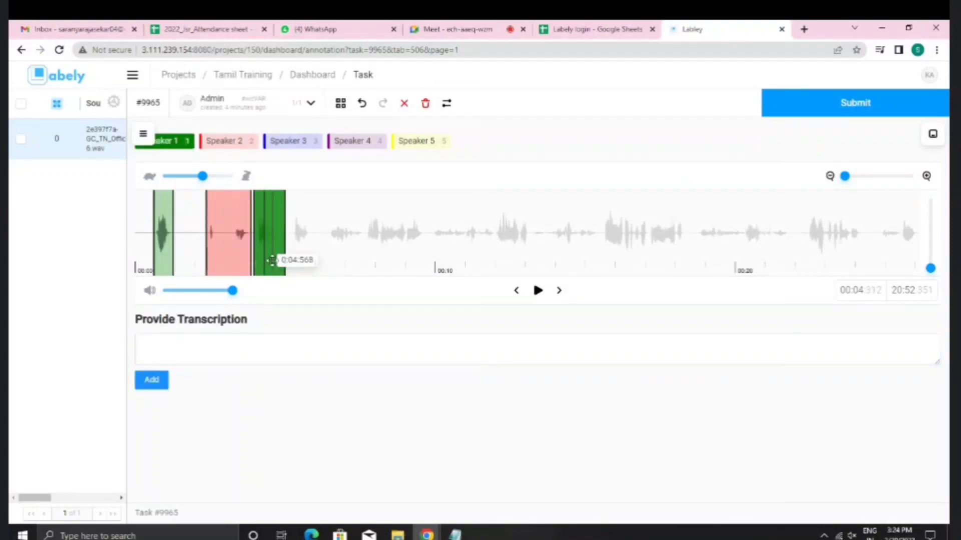
{"action": "left_click", "coordinate": [270, 260]}
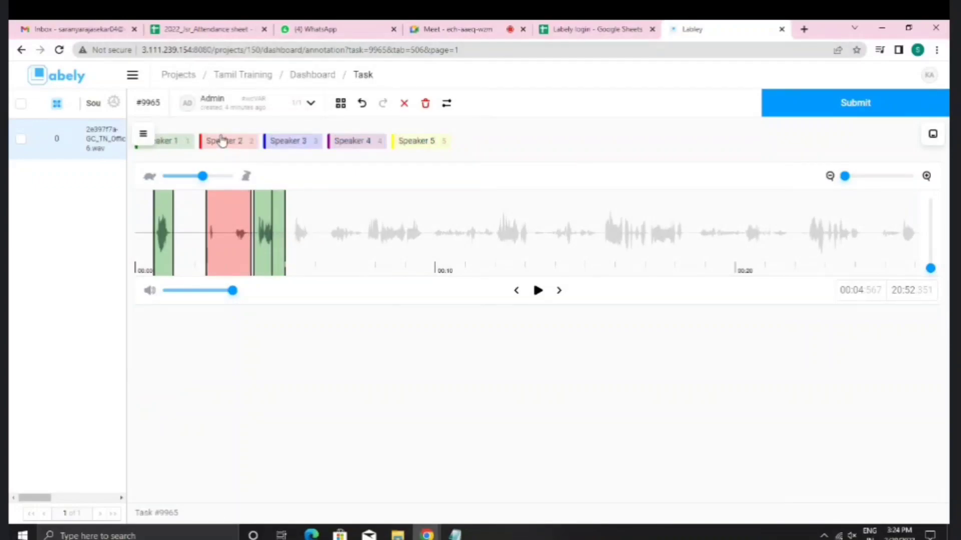
Step: Add a Speaker 2 region from about 5.2 to 9.2 s transcribed 'Hello good morning this is'
{"action": "left_click", "coordinate": [220, 140]}
{"action": "left_click_drag", "start_coordinate": [293, 258], "coordinate": [423, 255]}
{"action": "left_click", "coordinate": [331, 253]}
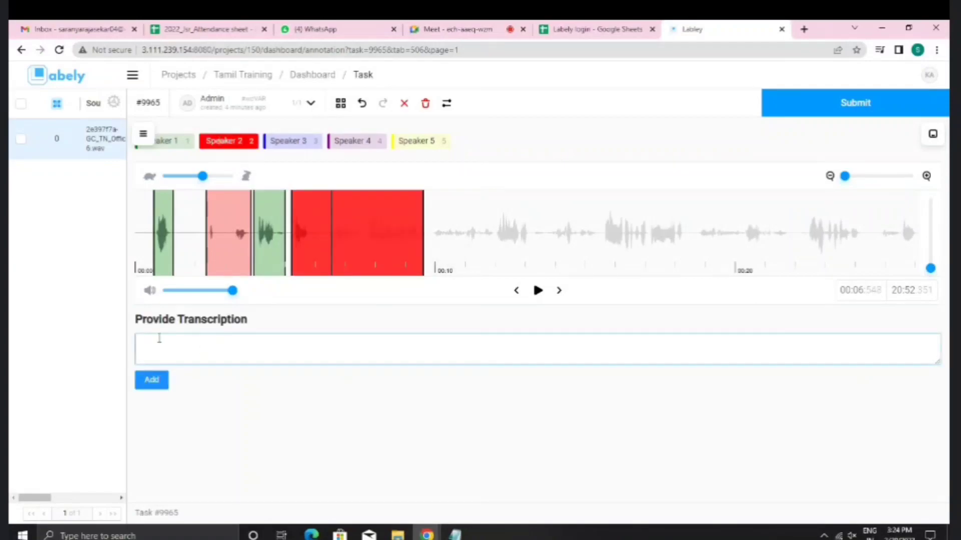
{"action": "left_click", "coordinate": [195, 357]}
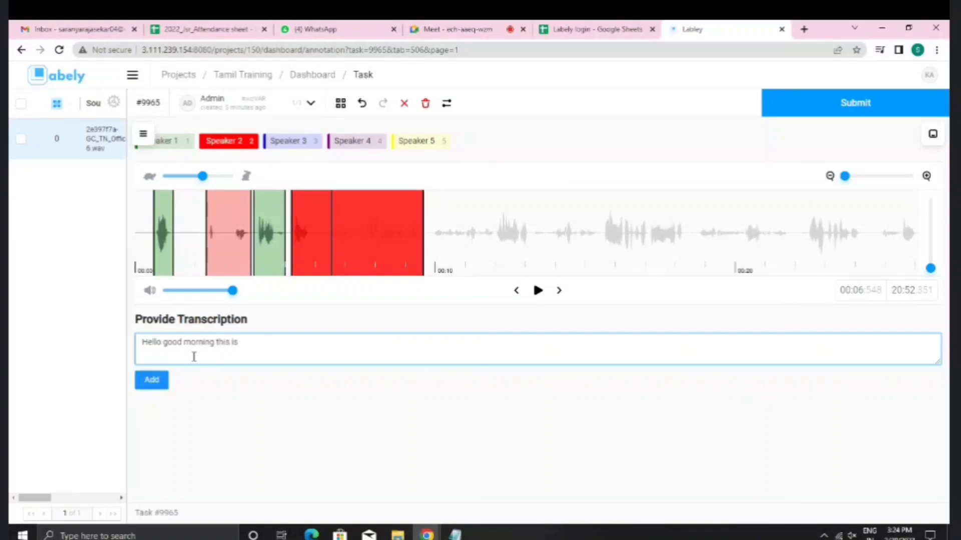
{"action": "left_click", "coordinate": [165, 381]}
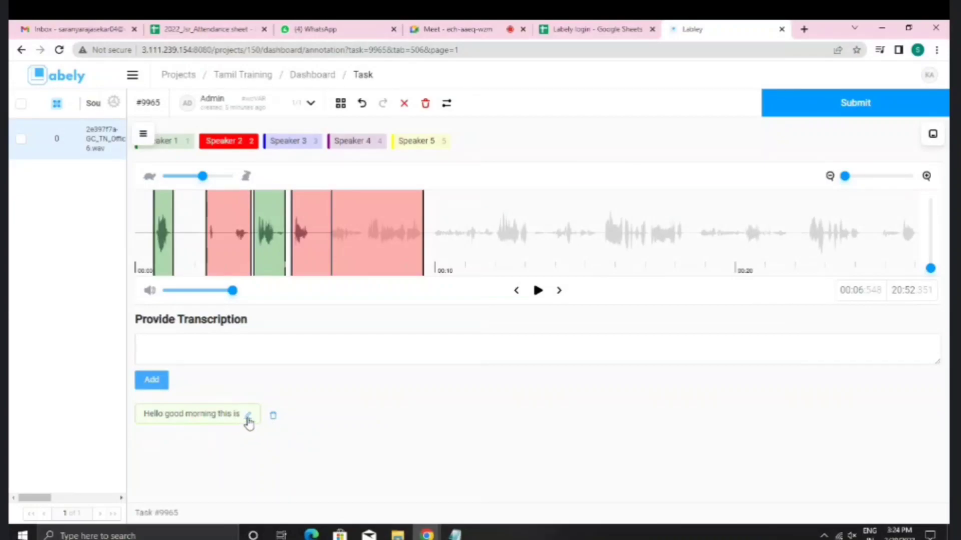
Step: Delete the 'Hello good morning this is' transcription entry from the long Speaker 2 region
{"action": "left_click", "coordinate": [248, 416]}
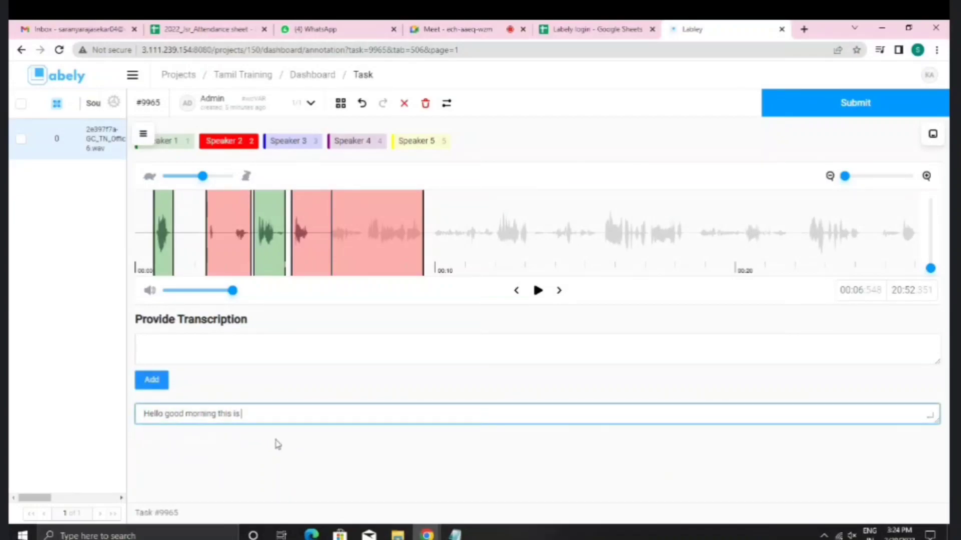
{"action": "left_click", "coordinate": [934, 423]}
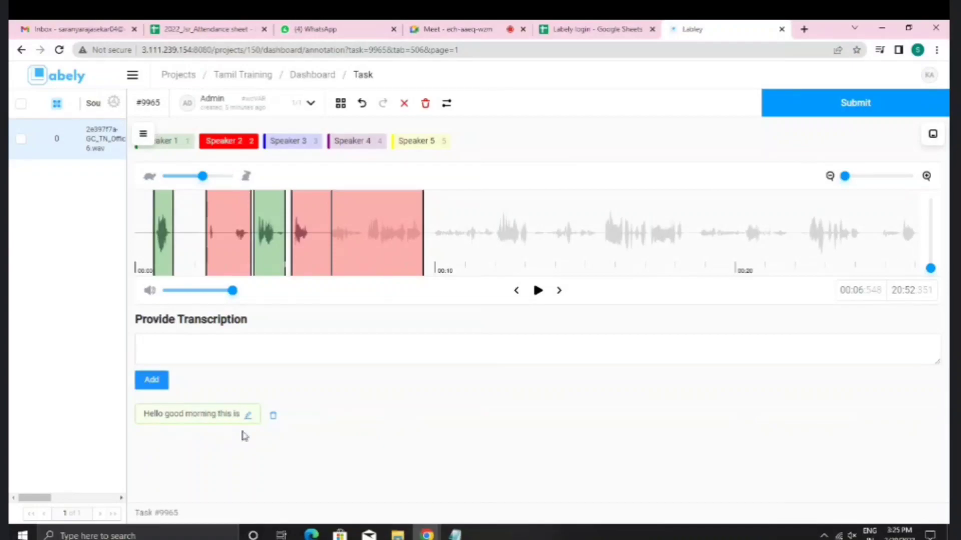
{"action": "left_click", "coordinate": [273, 417]}
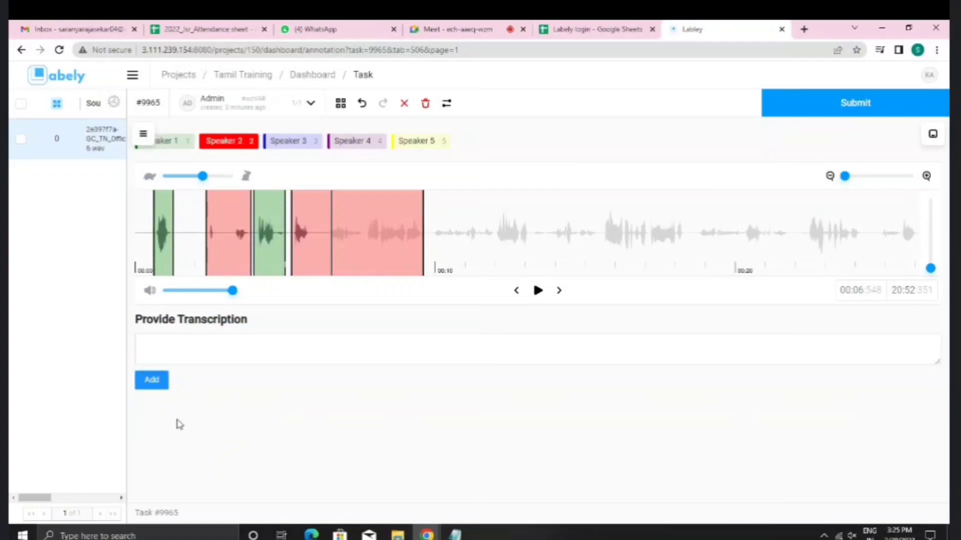
{"action": "left_click", "coordinate": [325, 246]}
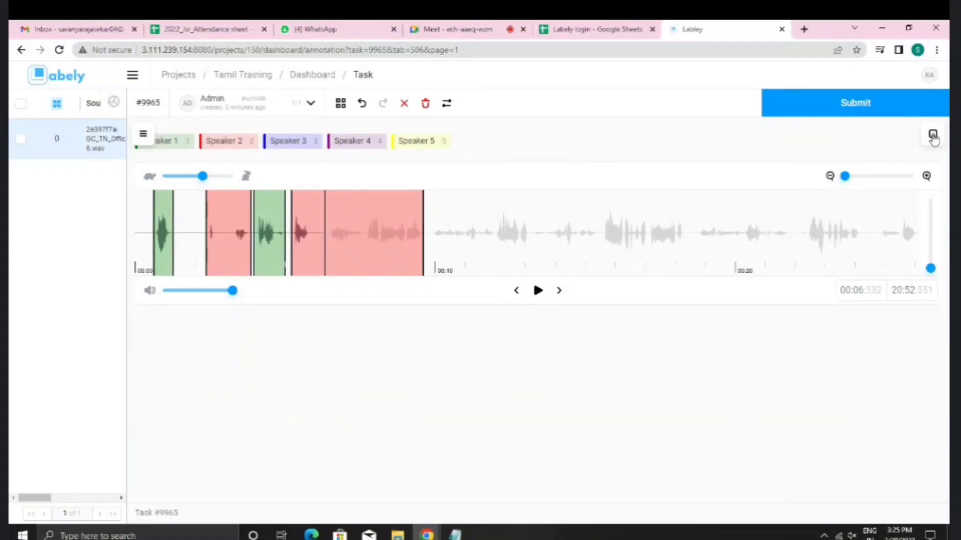
Step: Delete the last, long red Speaker 2 region from the waveform
{"action": "left_click", "coordinate": [932, 137]}
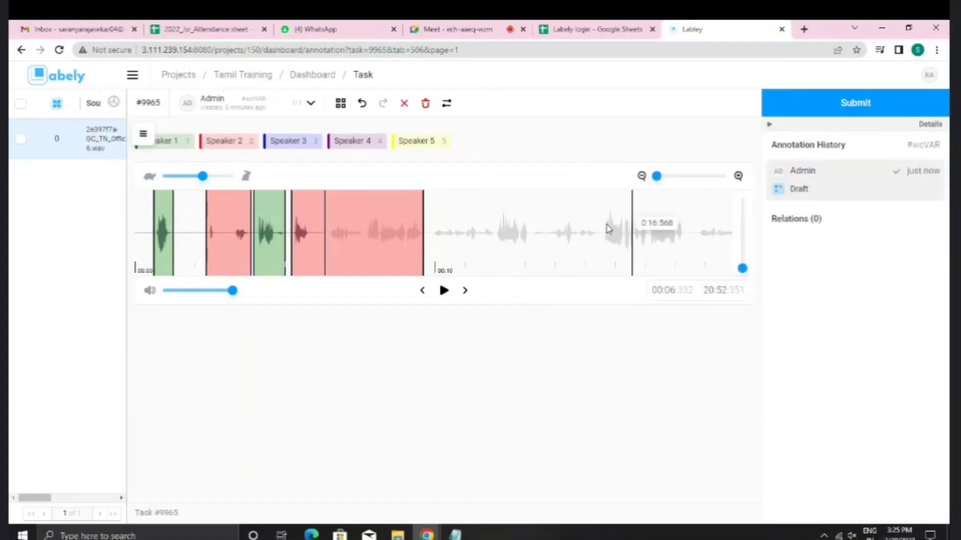
{"action": "left_click", "coordinate": [345, 247]}
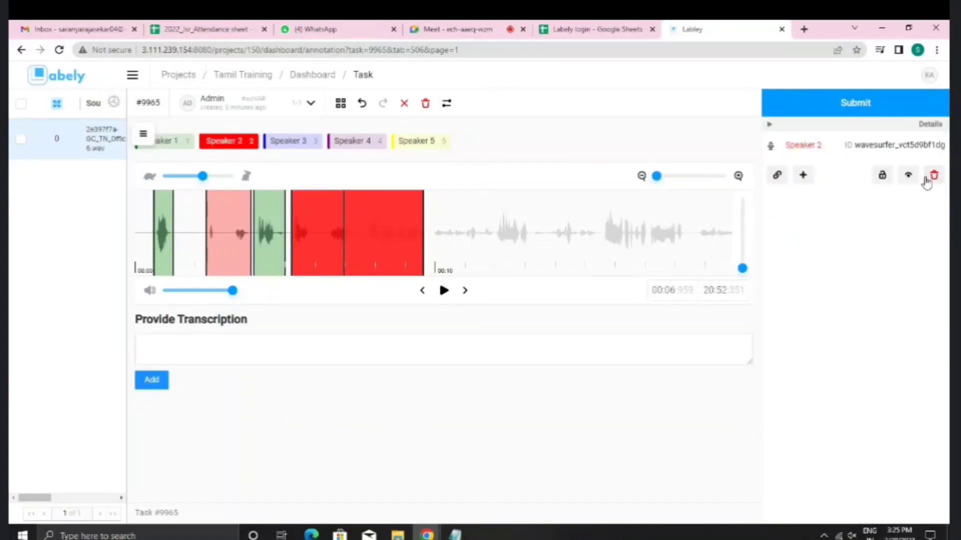
{"action": "left_click", "coordinate": [933, 176]}
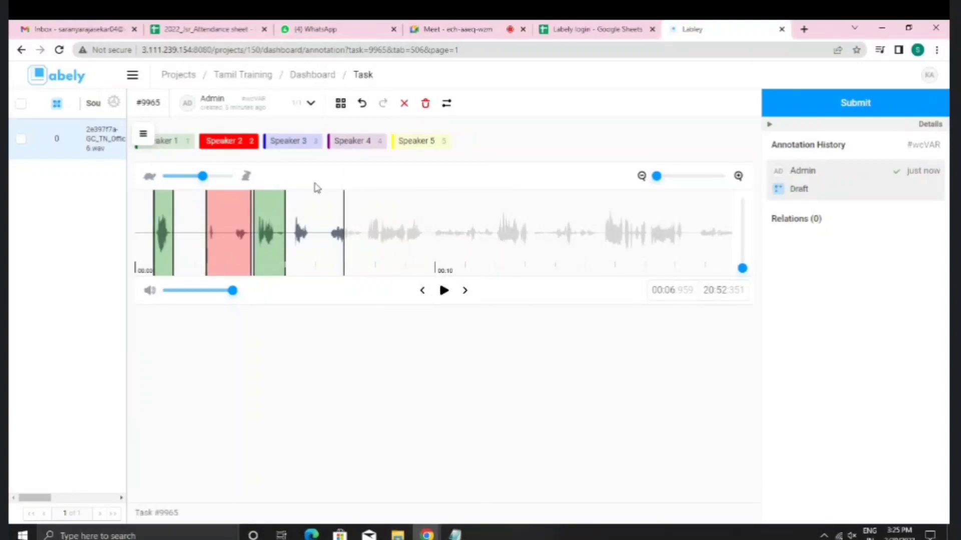
Step: Review the three remaining Speaker 1 and Speaker 2 regions in the first five seconds
{"action": "left_click", "coordinate": [237, 232]}
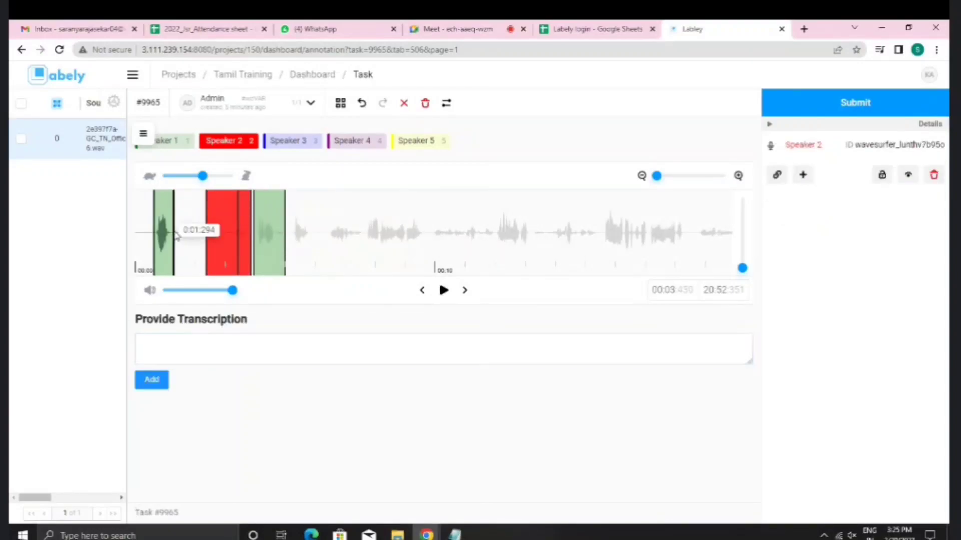
{"action": "left_click", "coordinate": [160, 233]}
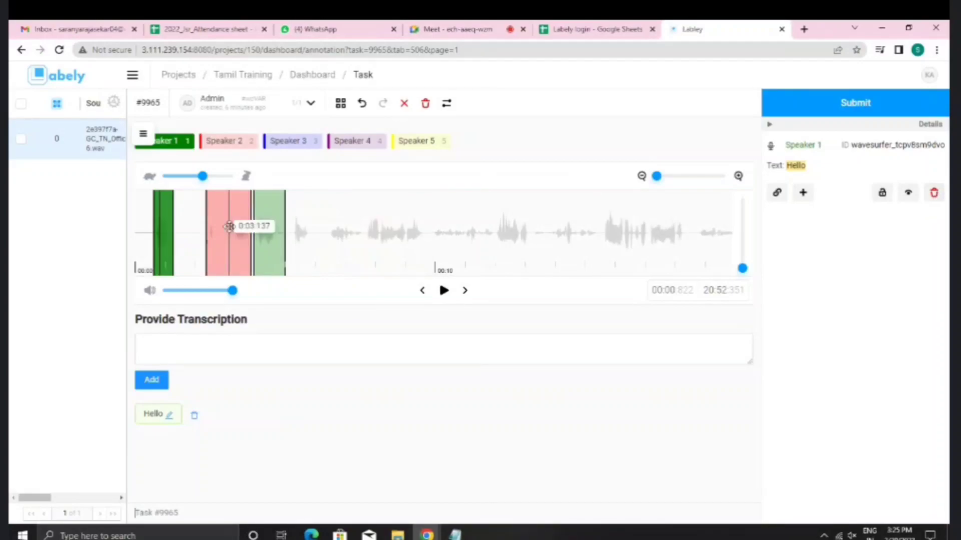
{"action": "left_click", "coordinate": [236, 257]}
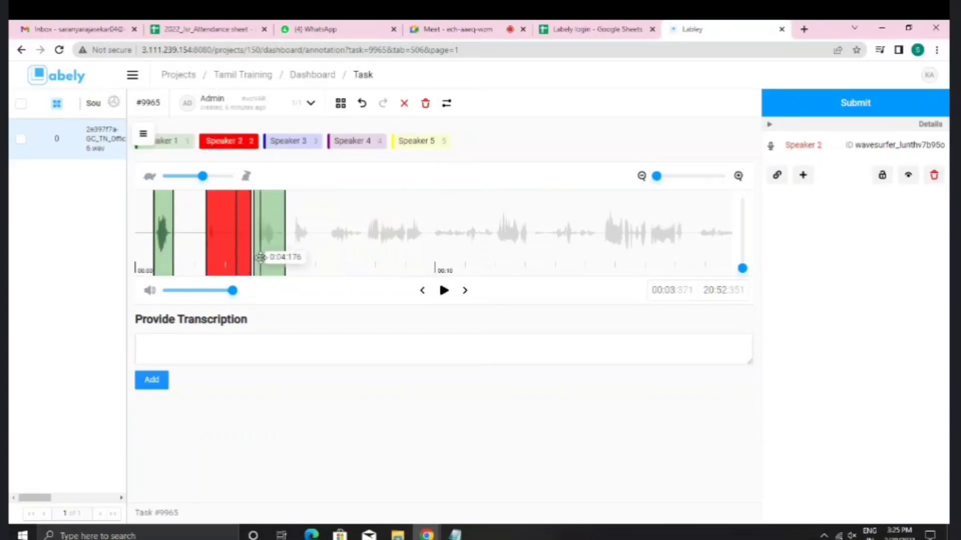
{"action": "left_click", "coordinate": [261, 256]}
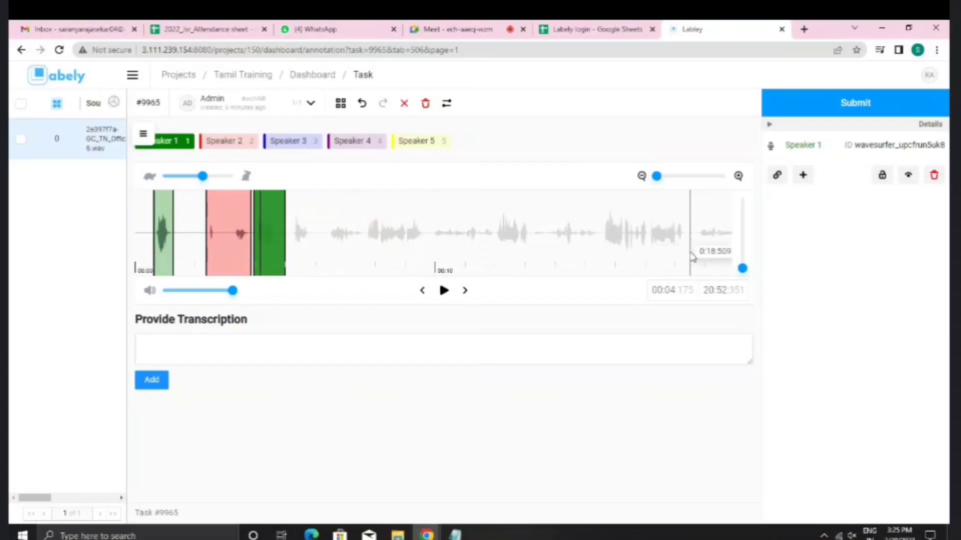
Step: Mark a new region and trim it to run from about 0:05 to 0:13
{"action": "left_click_drag", "start_coordinate": [690, 257], "coordinate": [289, 246]}
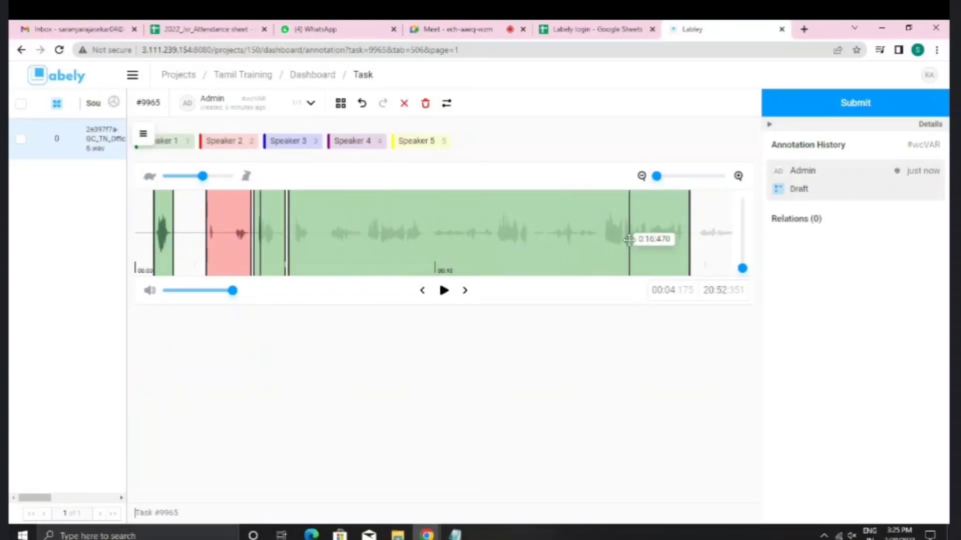
{"action": "left_click_drag", "start_coordinate": [690, 240], "coordinate": [686, 267]}
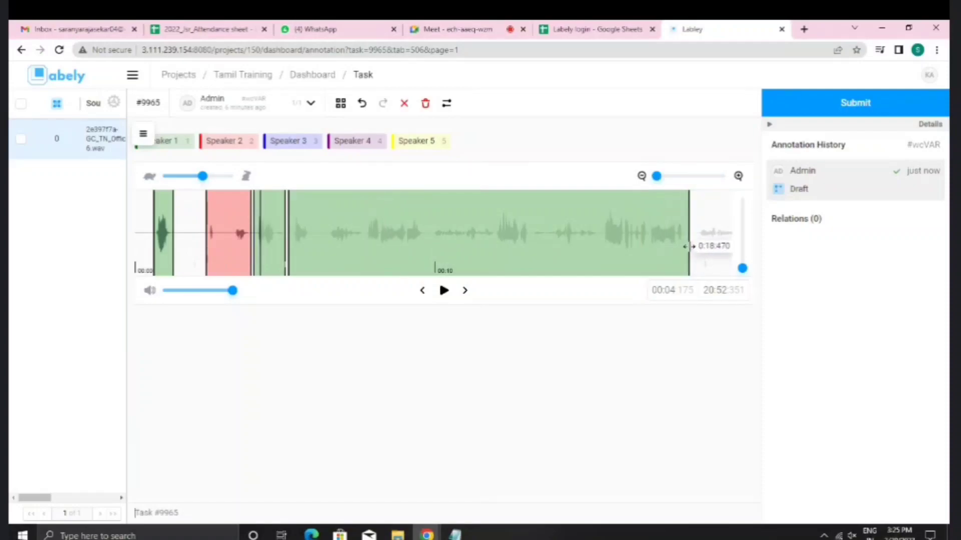
{"action": "left_click_drag", "start_coordinate": [689, 246], "coordinate": [531, 248]}
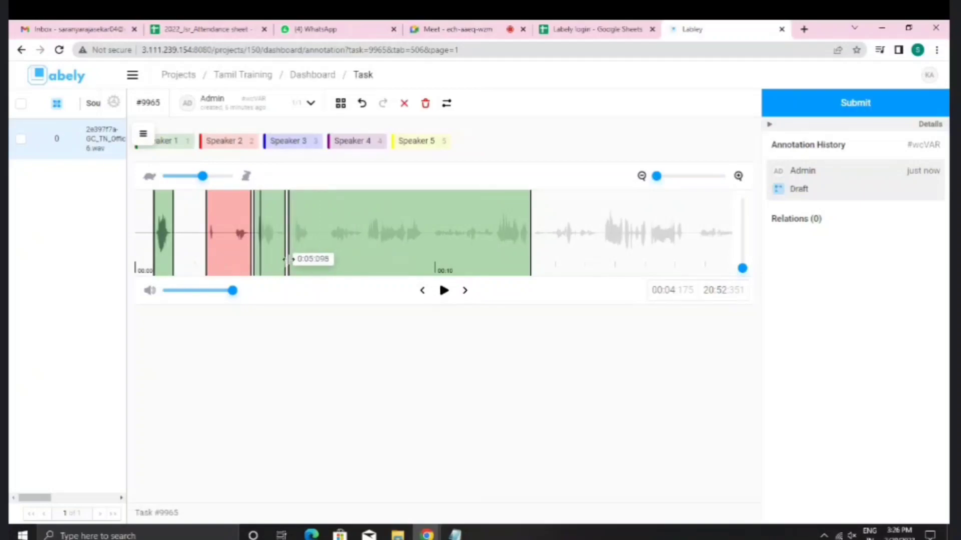
{"action": "left_click_drag", "start_coordinate": [289, 259], "coordinate": [292, 259]}
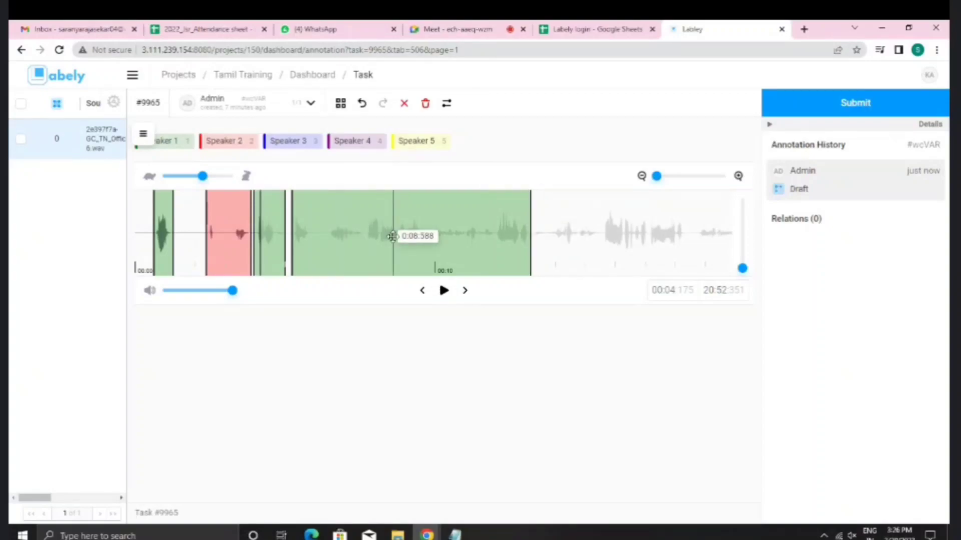
Step: Add a Speaker 1 region from 0:13 to 0:18.5, closing the gap to the first one
{"action": "left_click", "coordinate": [180, 143]}
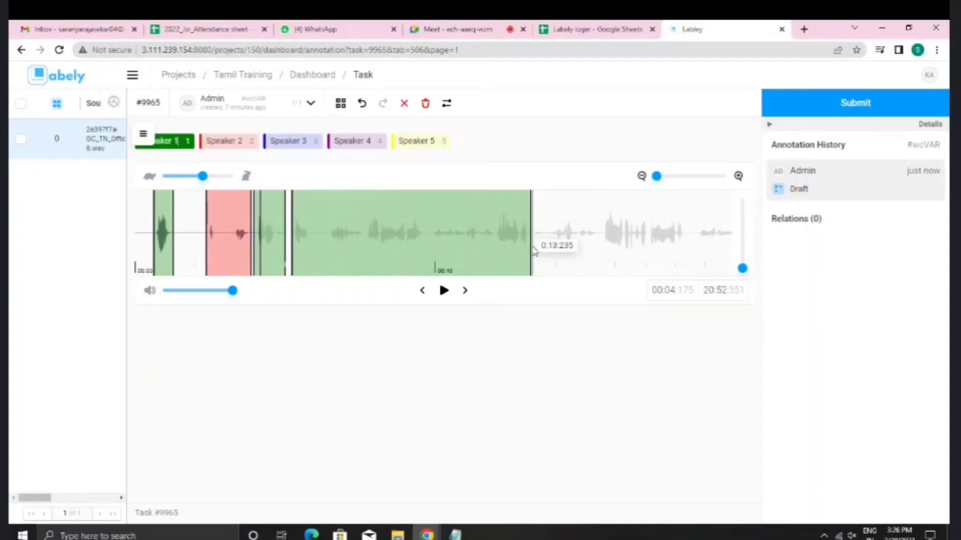
{"action": "left_click_drag", "start_coordinate": [534, 251], "coordinate": [686, 250]}
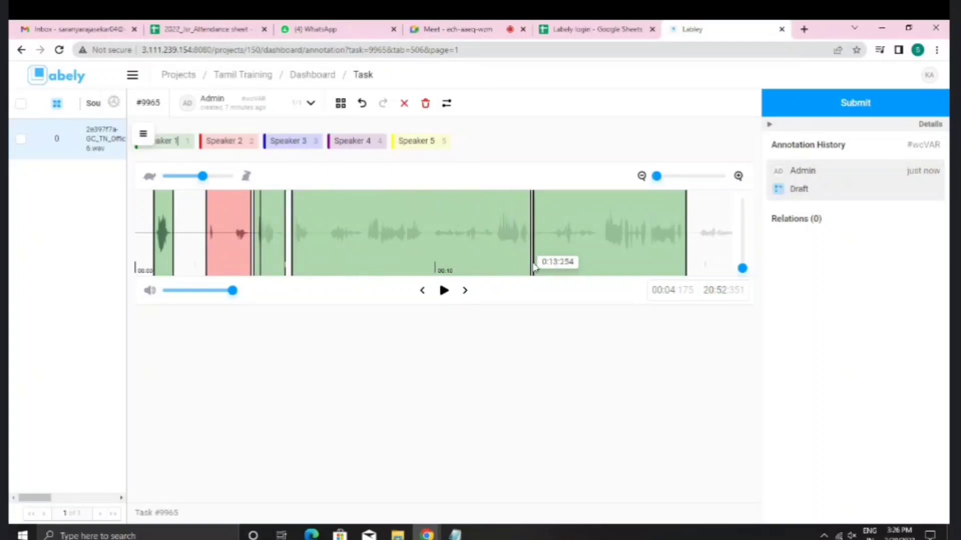
{"action": "scroll", "coordinate": [535, 265], "scroll_direction": "right", "scroll_amount": 4}
{"action": "scroll", "coordinate": [535, 265], "scroll_direction": "left", "scroll_amount": 4}
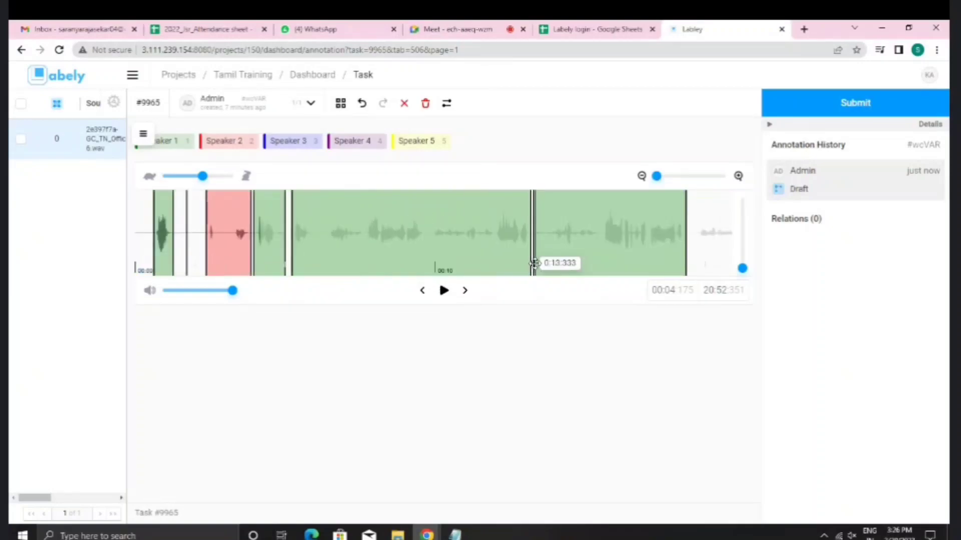
{"action": "scroll", "coordinate": [534, 263], "scroll_direction": "right", "scroll_amount": 8}
{"action": "scroll", "coordinate": [535, 263], "scroll_direction": "left", "scroll_amount": 8}
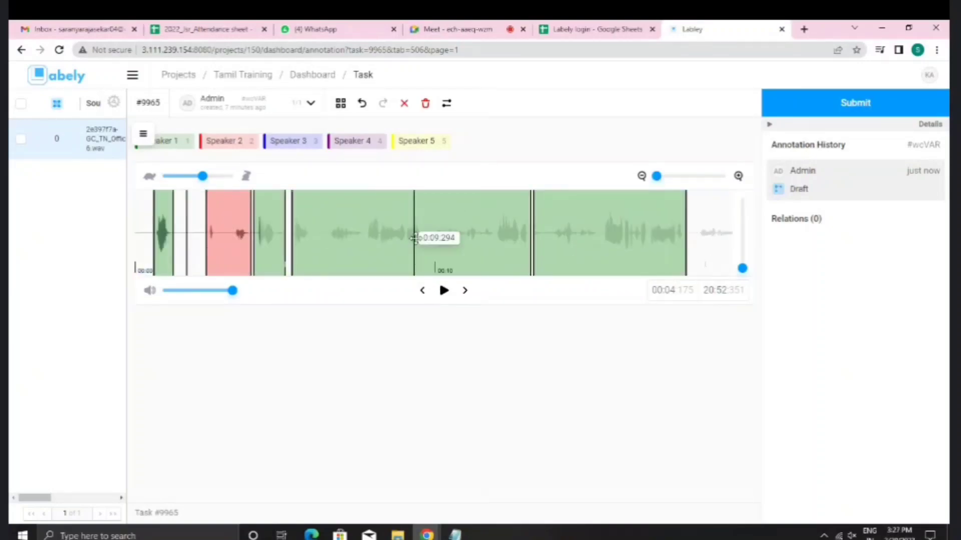
{"action": "left_click_drag", "start_coordinate": [555, 242], "coordinate": [535, 240]}
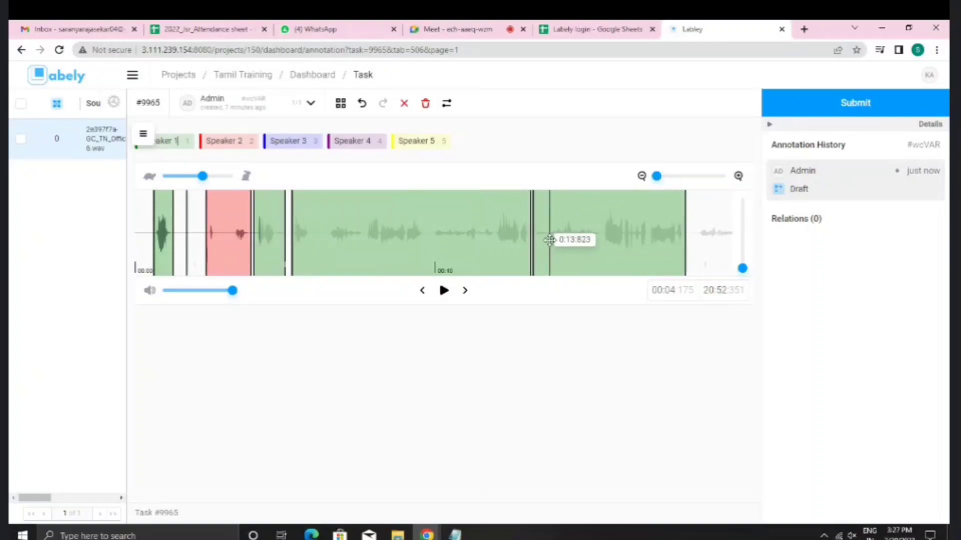
Step: Mark a Speaker 1 region from about 0:18.7 to 0:21
{"action": "scroll", "coordinate": [531, 246], "scroll_direction": "down", "scroll_amount": 3}
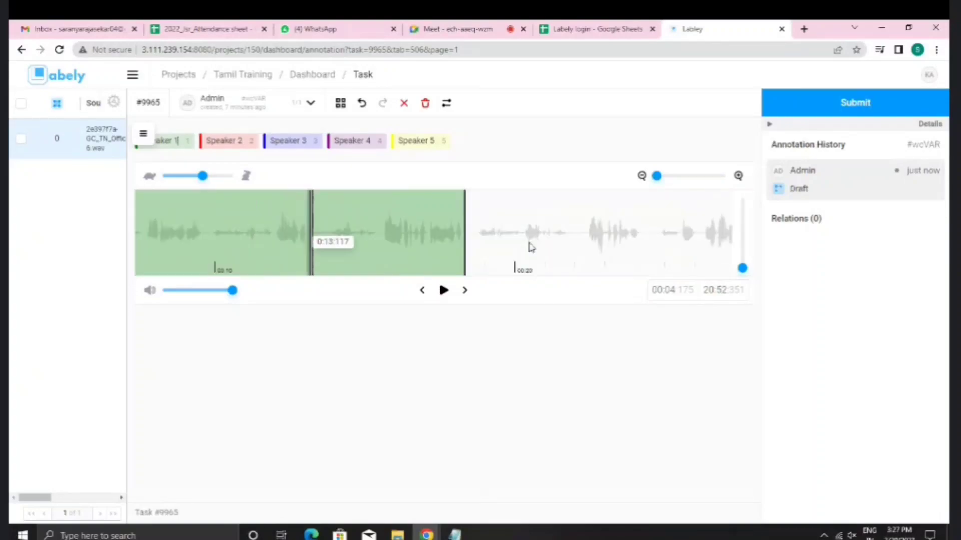
{"action": "scroll", "coordinate": [530, 247], "scroll_direction": "up", "scroll_amount": 3}
{"action": "scroll", "coordinate": [529, 247], "scroll_direction": "down", "scroll_amount": 3}
{"action": "left_click", "coordinate": [186, 141]}
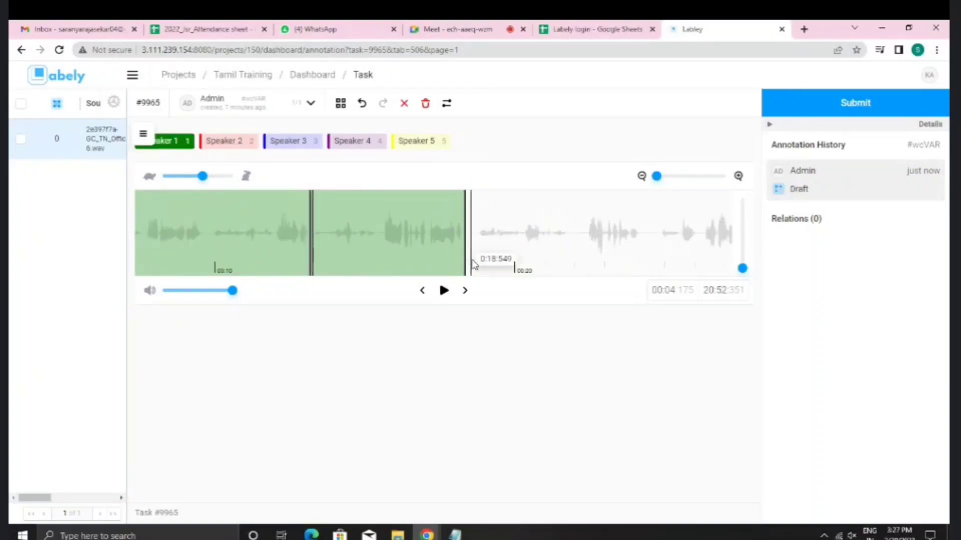
{"action": "left_click_drag", "start_coordinate": [476, 264], "coordinate": [567, 259]}
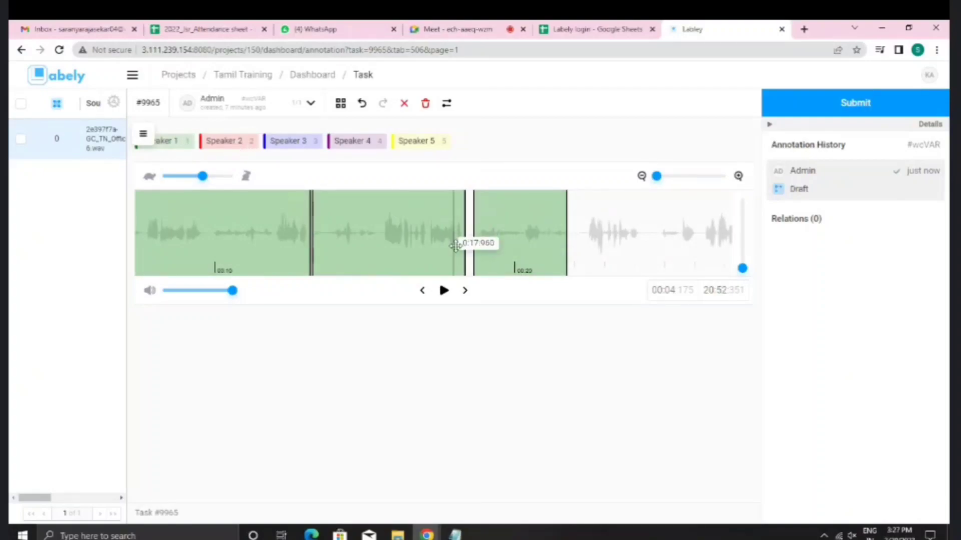
{"action": "left_click_drag", "start_coordinate": [474, 247], "coordinate": [476, 247]}
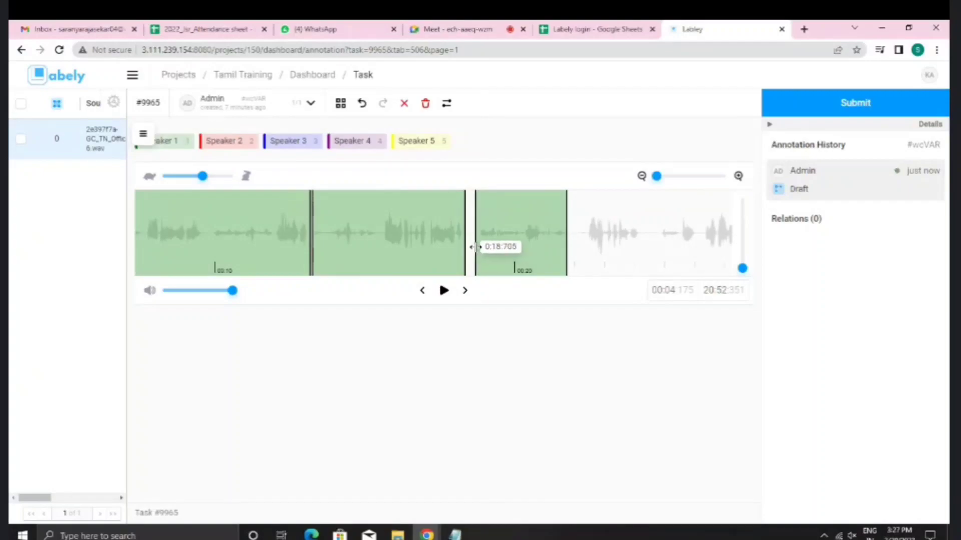
Step: Add a short Speaker 2 region, moved to about 0:20.5 and trimmed at its start
{"action": "left_click", "coordinate": [251, 143]}
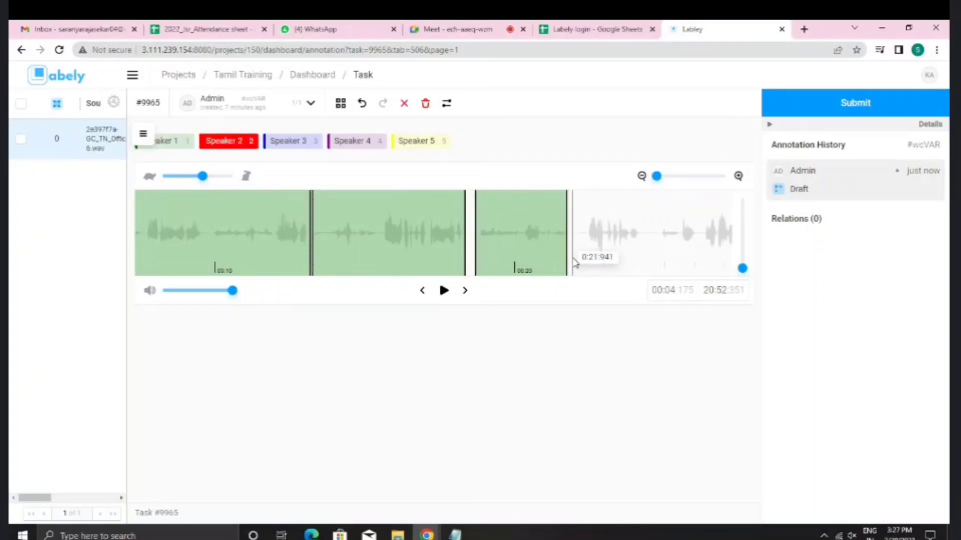
{"action": "left_click_drag", "start_coordinate": [575, 261], "coordinate": [593, 258]}
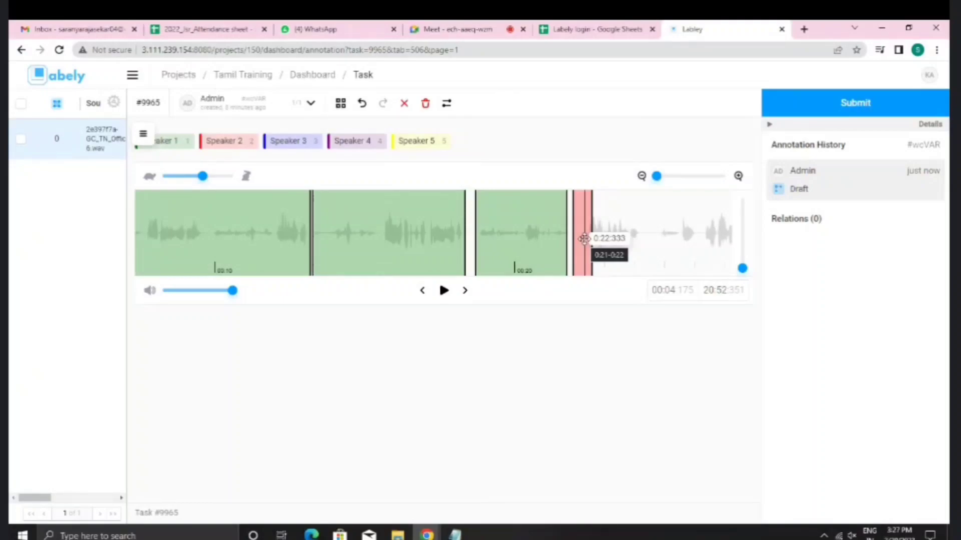
{"action": "left_click_drag", "start_coordinate": [584, 238], "coordinate": [541, 245]}
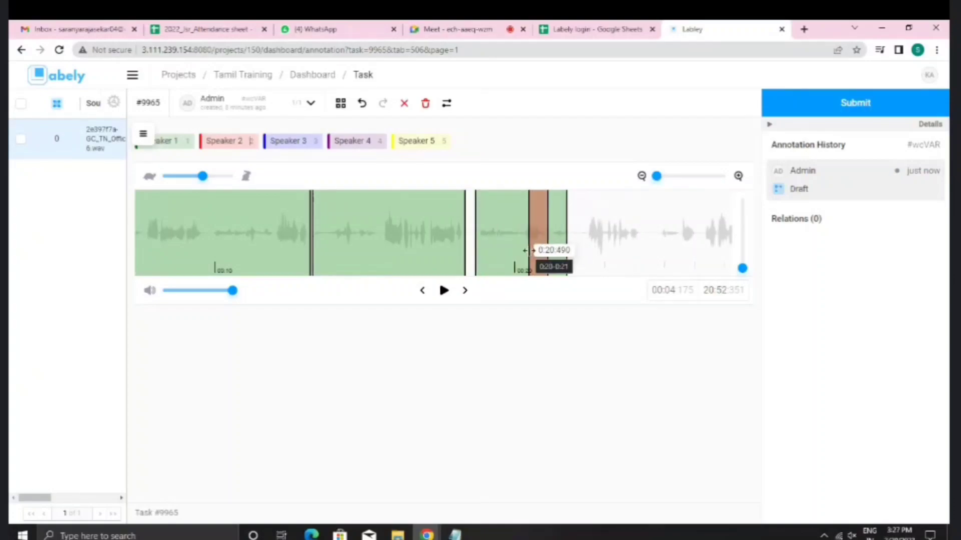
{"action": "left_click_drag", "start_coordinate": [529, 250], "coordinate": [537, 249]}
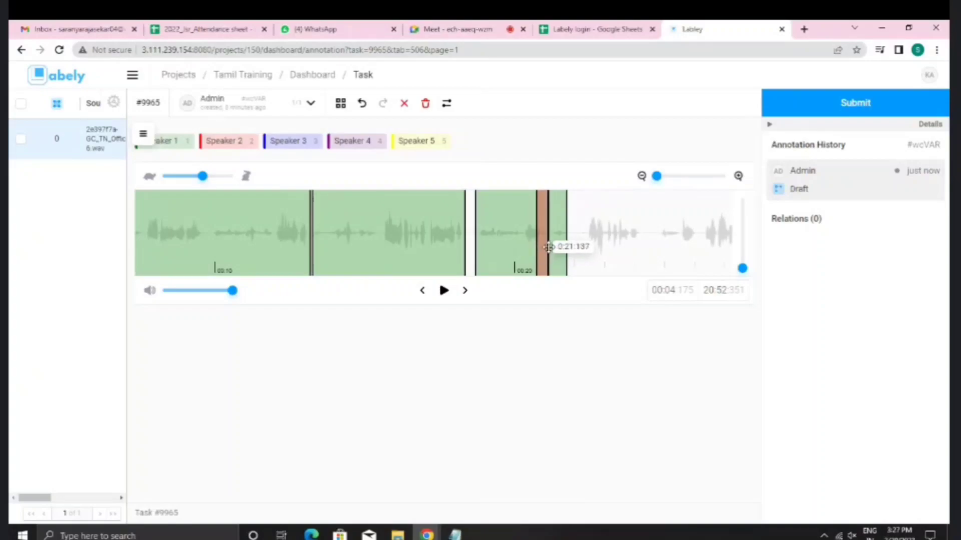
Step: Review the new Speaker 1 and Speaker 2 regions, leaving playback at 0:21.5
{"action": "left_click", "coordinate": [482, 239]}
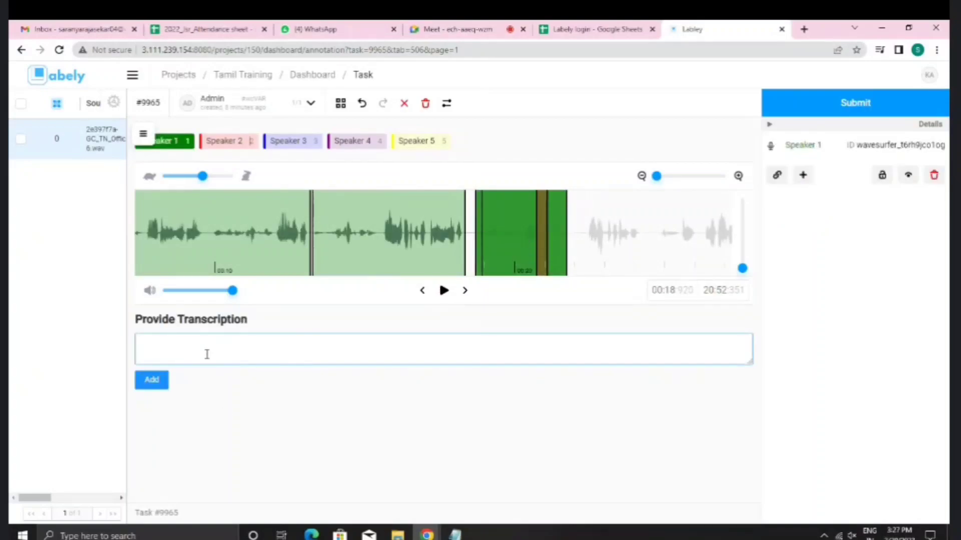
{"action": "left_click", "coordinate": [541, 242]}
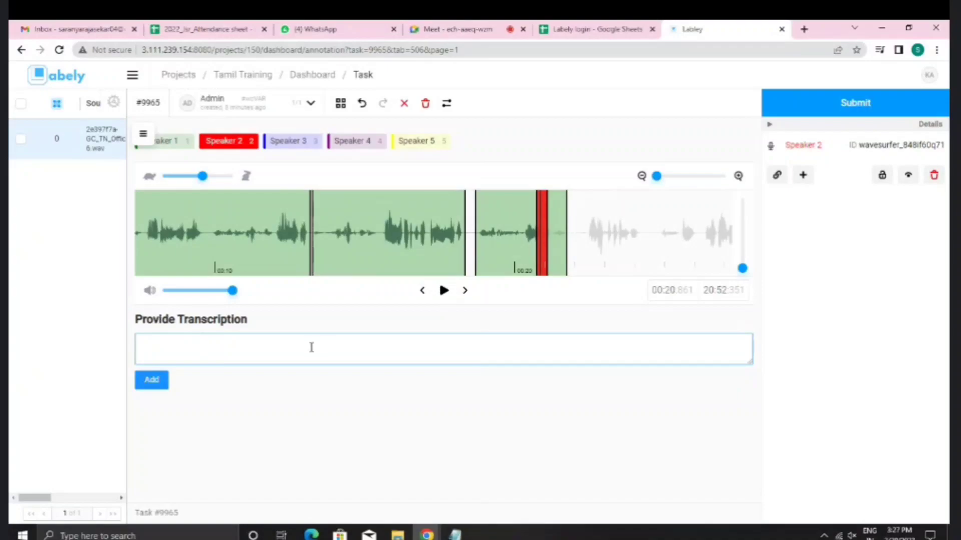
{"action": "left_click", "coordinate": [495, 239]}
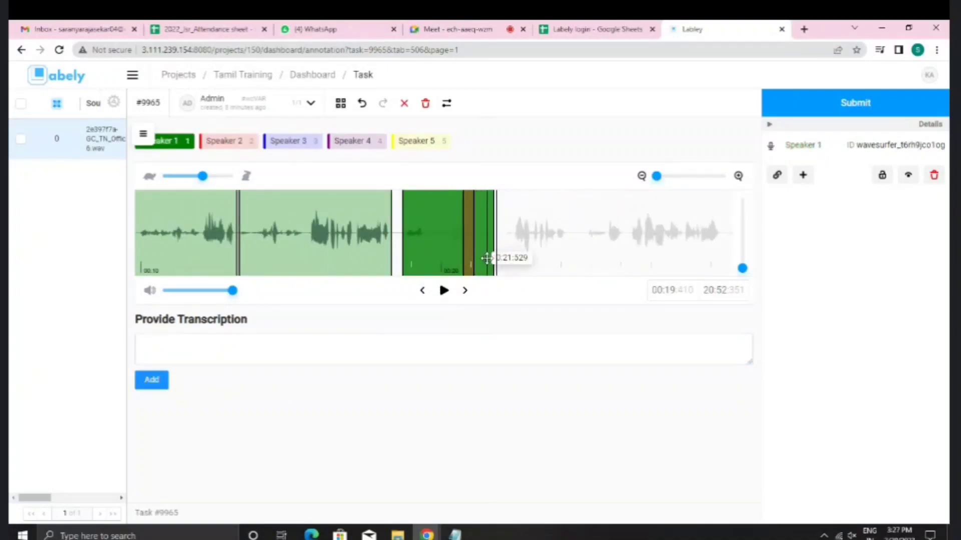
{"action": "left_click", "coordinate": [487, 259]}
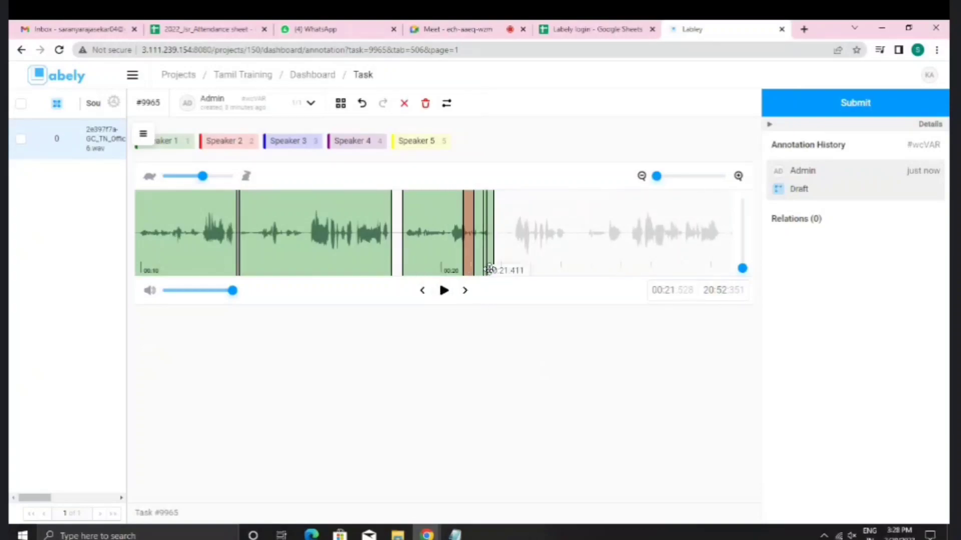
Step: Draft a short Speaker 1 region near 0:22, then switch to Speaker 2
{"action": "left_click", "coordinate": [504, 257]}
{"action": "left_click", "coordinate": [191, 149]}
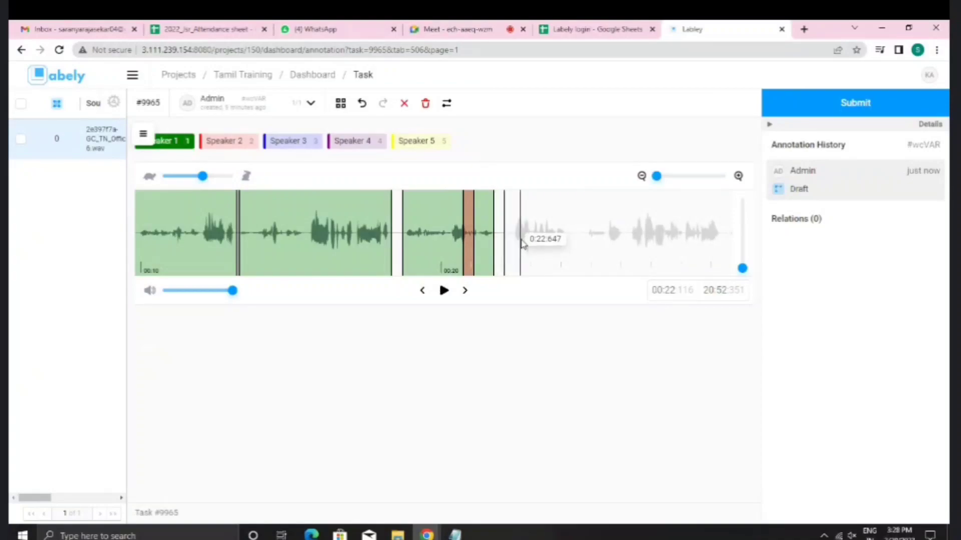
{"action": "left_click_drag", "start_coordinate": [521, 243], "coordinate": [577, 253]}
{"action": "left_click", "coordinate": [229, 144]}
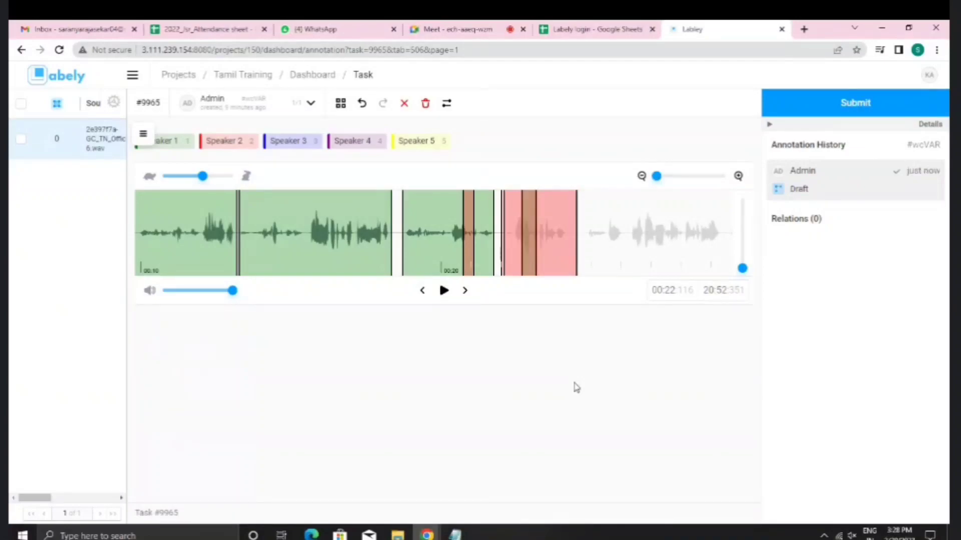
Step: Shift the Speaker 2 region near 0:22 and inspect the neighbouring regions
{"action": "left_click", "coordinate": [540, 239]}
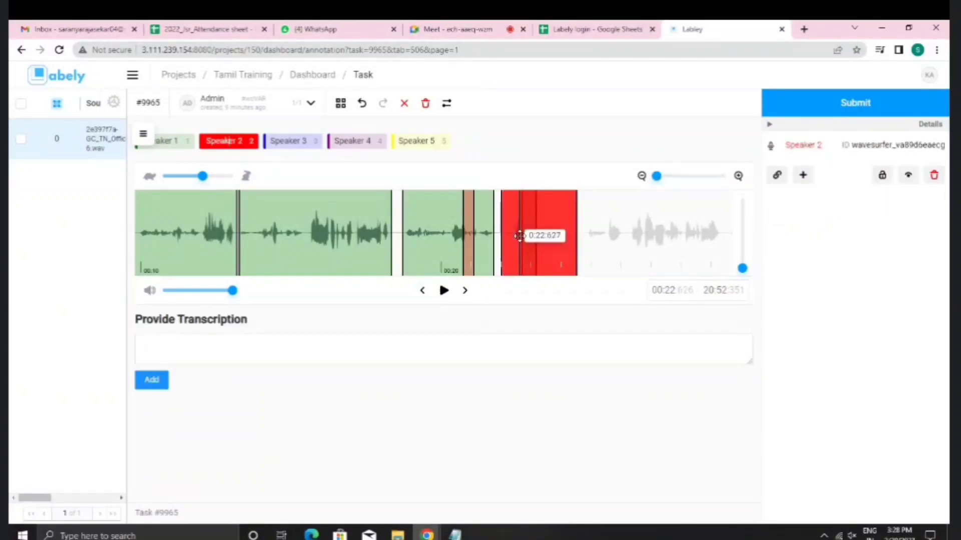
{"action": "left_click_drag", "start_coordinate": [562, 232], "coordinate": [523, 232]}
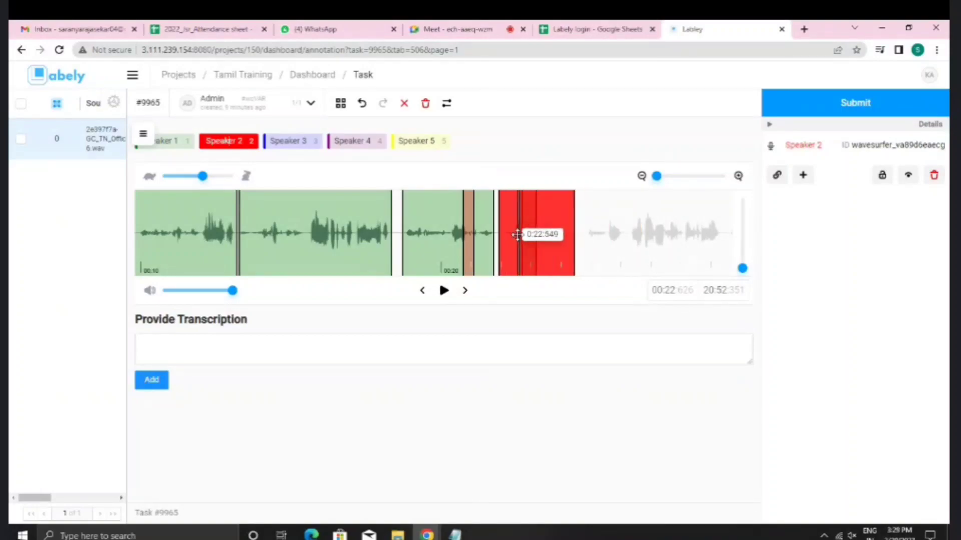
{"action": "left_click", "coordinate": [438, 241]}
{"action": "left_click", "coordinate": [467, 240]}
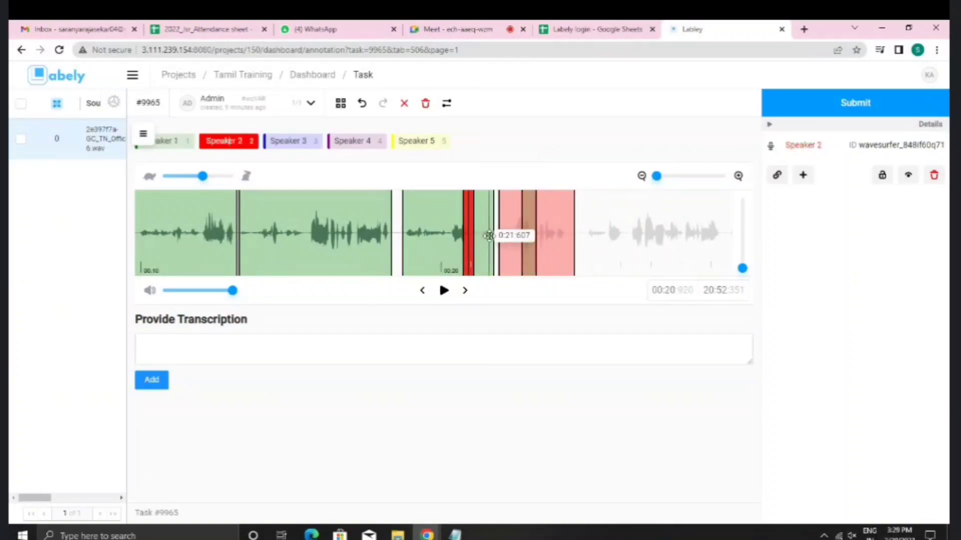
{"action": "left_click", "coordinate": [489, 236]}
{"action": "left_click", "coordinate": [467, 244]}
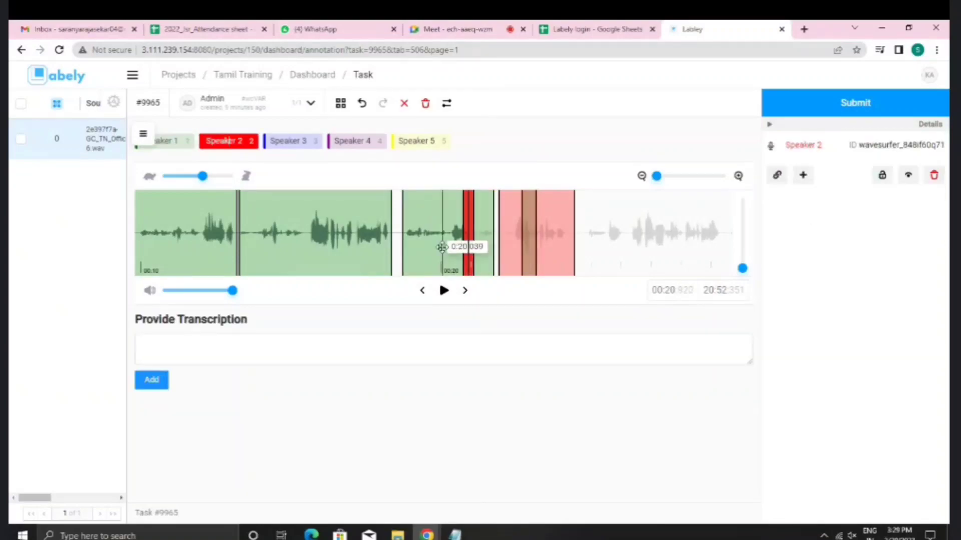
Step: Delete the stray pink and small Speaker 1 regions, then mark a new region over 0:22–0:24
{"action": "left_click", "coordinate": [527, 245]}
{"action": "left_click", "coordinate": [934, 175]}
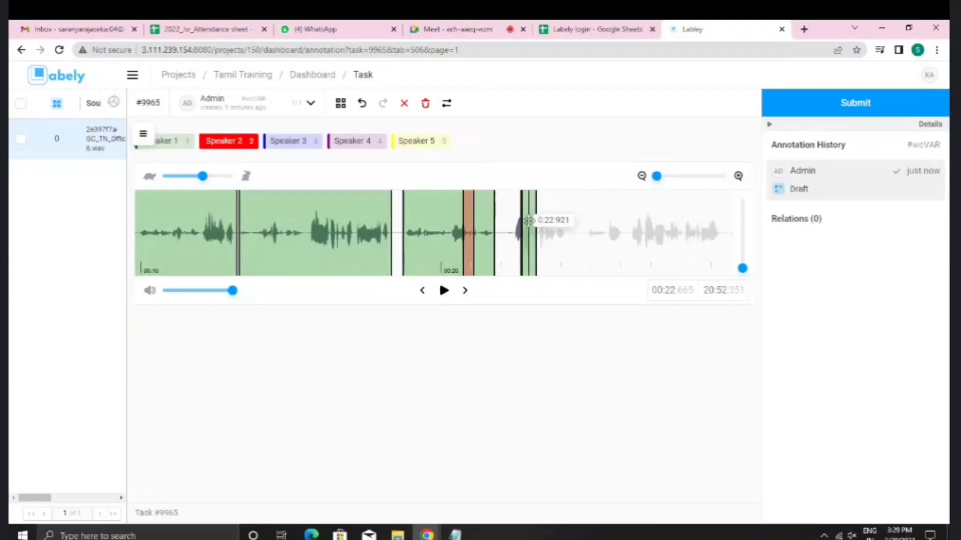
{"action": "left_click", "coordinate": [529, 225]}
{"action": "left_click", "coordinate": [933, 175]}
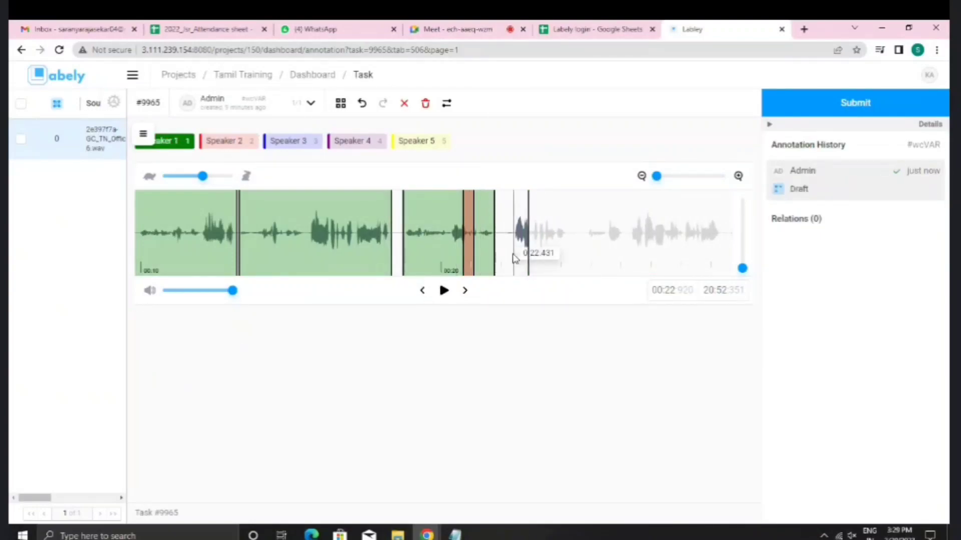
{"action": "left_click_drag", "start_coordinate": [505, 257], "coordinate": [545, 247]}
{"action": "key", "text": "2"}
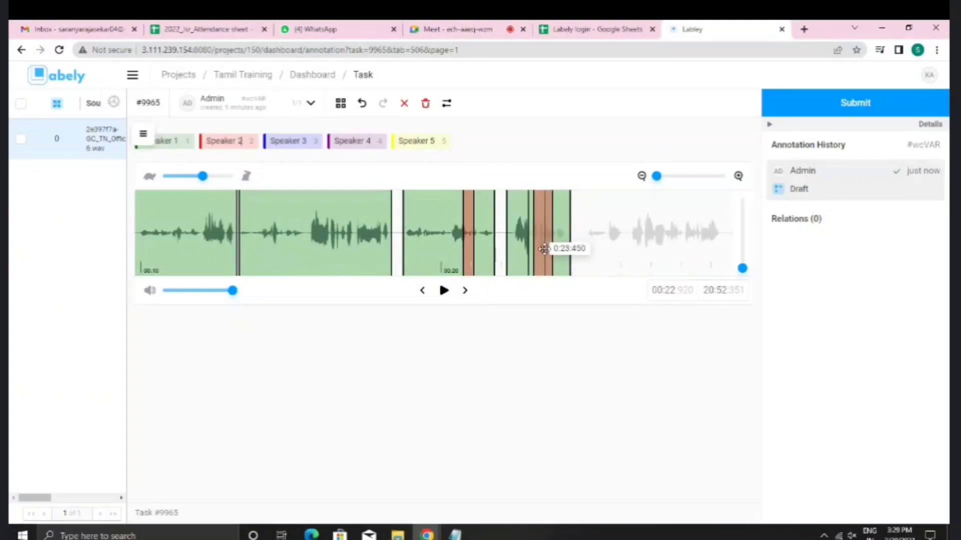
{"action": "left_click", "coordinate": [514, 243]}
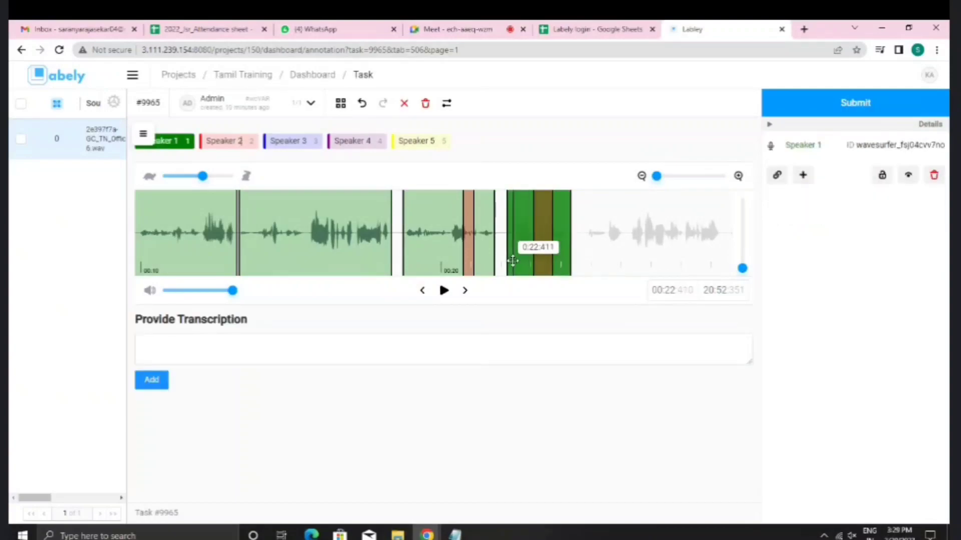
{"action": "left_click", "coordinate": [537, 251]}
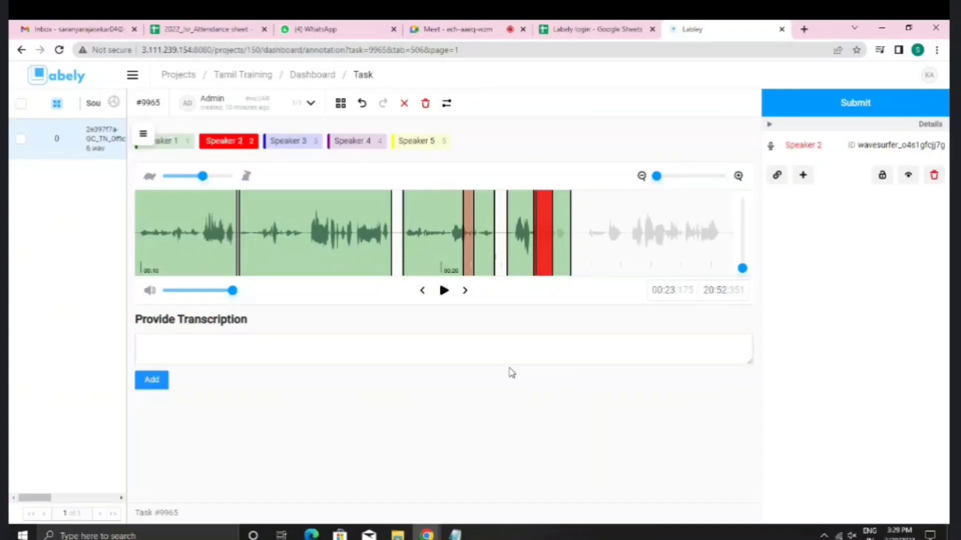
{"action": "left_click", "coordinate": [290, 358]}
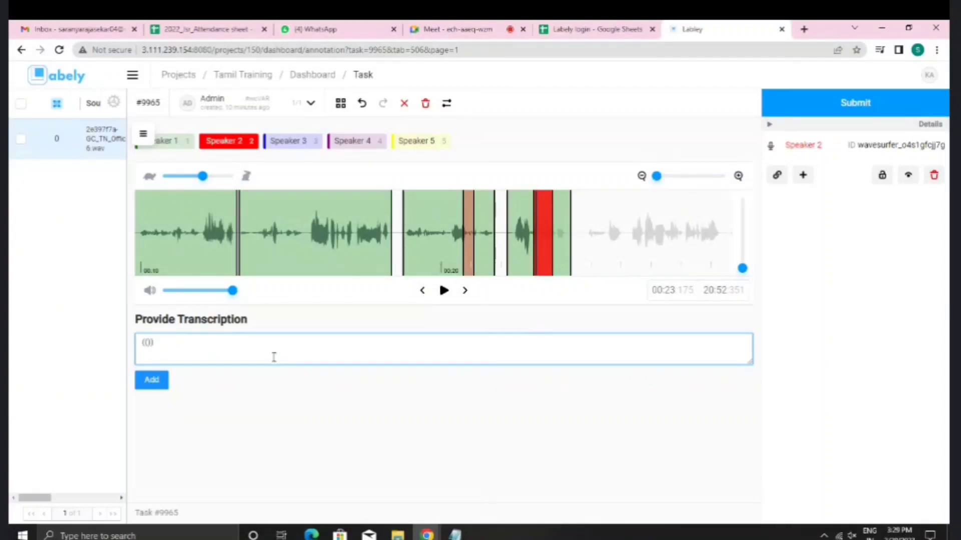
{"action": "left_click_drag", "start_coordinate": [140, 349], "coordinate": [154, 346]}
{"action": "mouse_move", "coordinate": [454, 535]}
{"action": "key", "text": "BackSpace"}
{"action": "left_click", "coordinate": [183, 147]}
{"action": "left_click", "coordinate": [183, 148]}
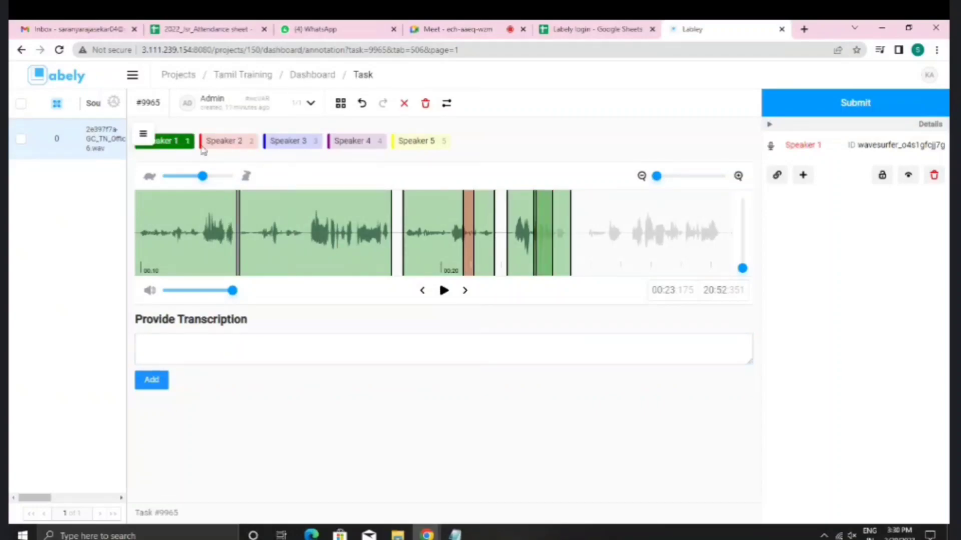
{"action": "left_click", "coordinate": [228, 142]}
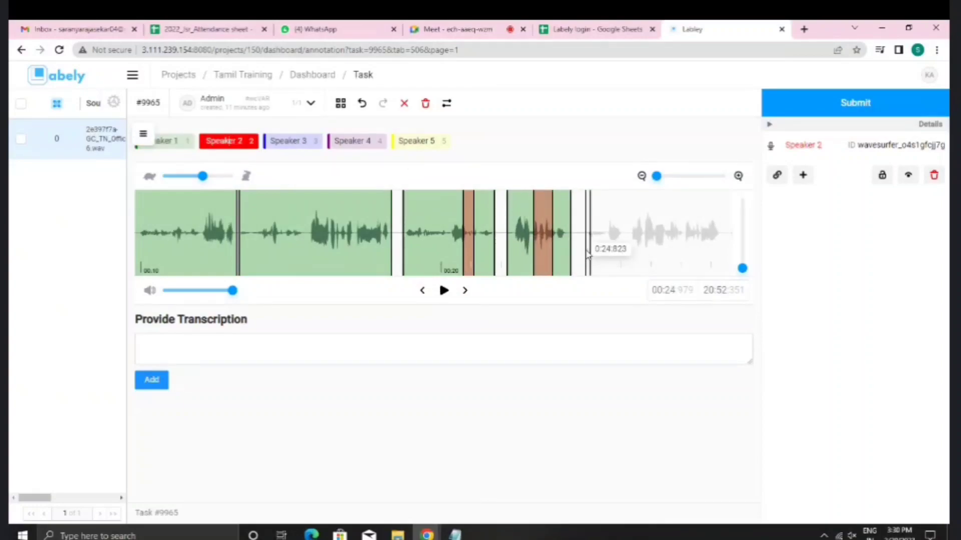
Step: Mark a Speaker 2 region from about 0:25 to 0:29.5 and play through it
{"action": "left_click_drag", "start_coordinate": [586, 250], "coordinate": [718, 251]}
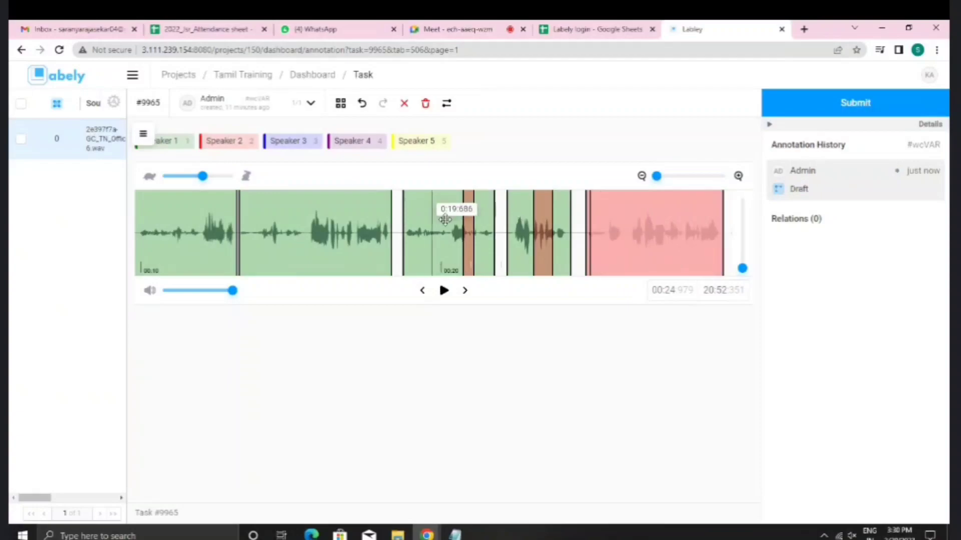
{"action": "left_click", "coordinate": [663, 258]}
{"action": "left_click", "coordinate": [507, 249]}
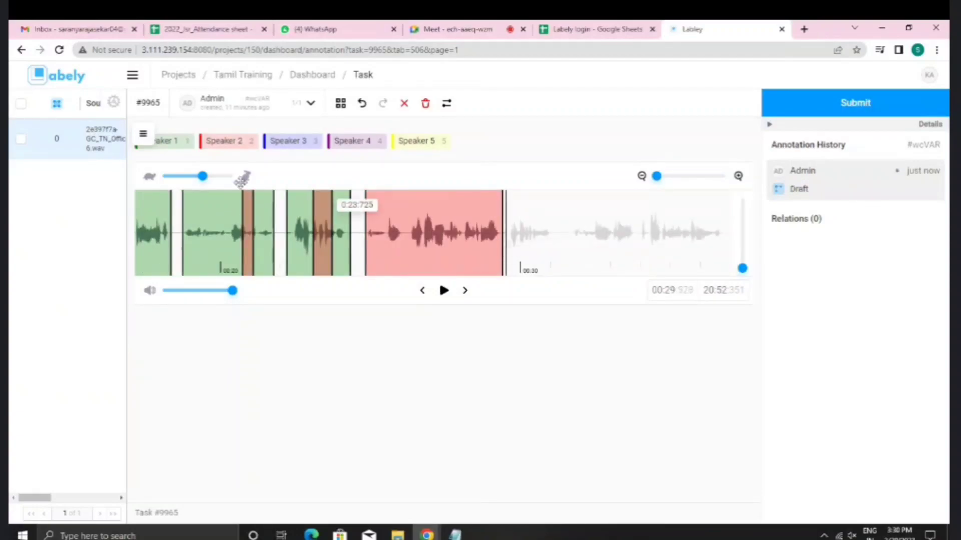
Step: Add a Speaker 1 overlap around 0:26–0:27 and draft 'I am calling from' for the Speaker 2 region
{"action": "left_click", "coordinate": [179, 150]}
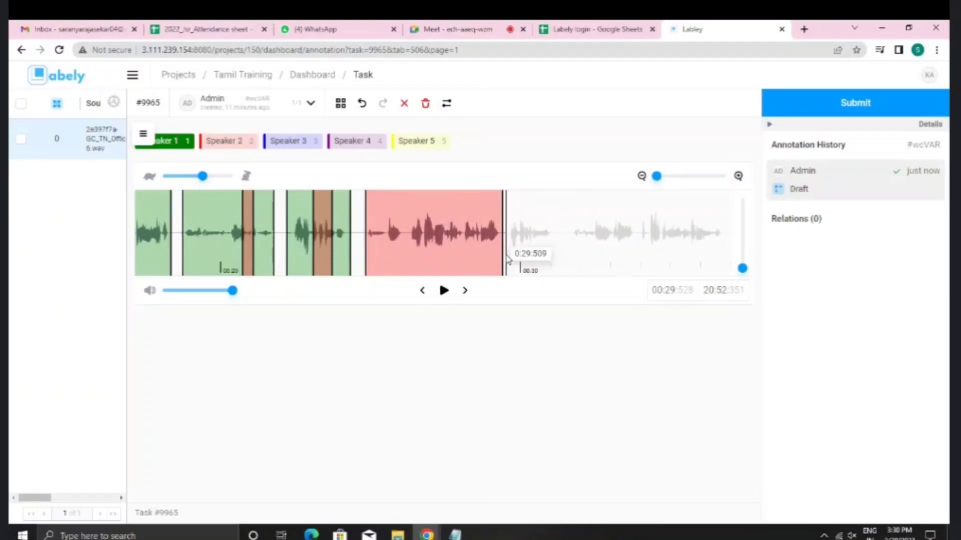
{"action": "left_click_drag", "start_coordinate": [506, 258], "coordinate": [424, 261]}
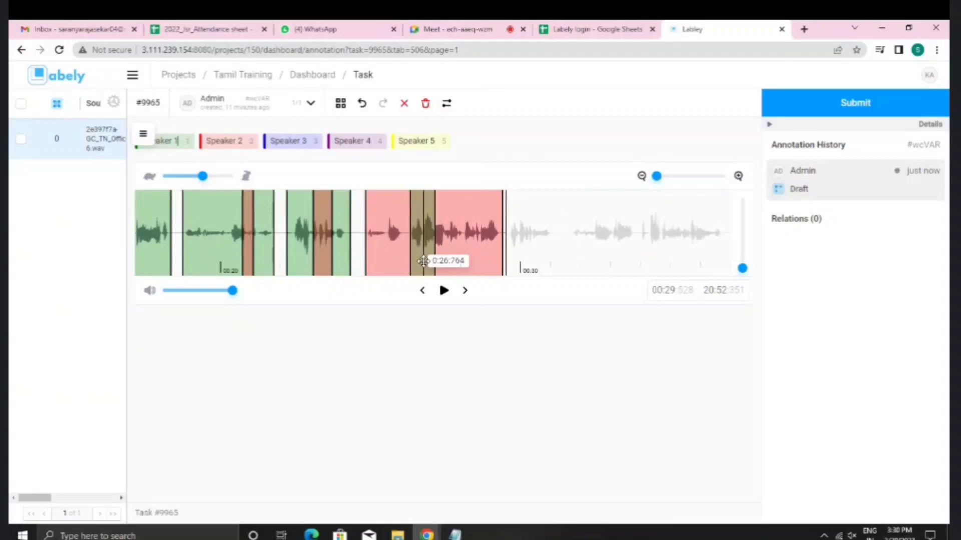
{"action": "left_click", "coordinate": [380, 248]}
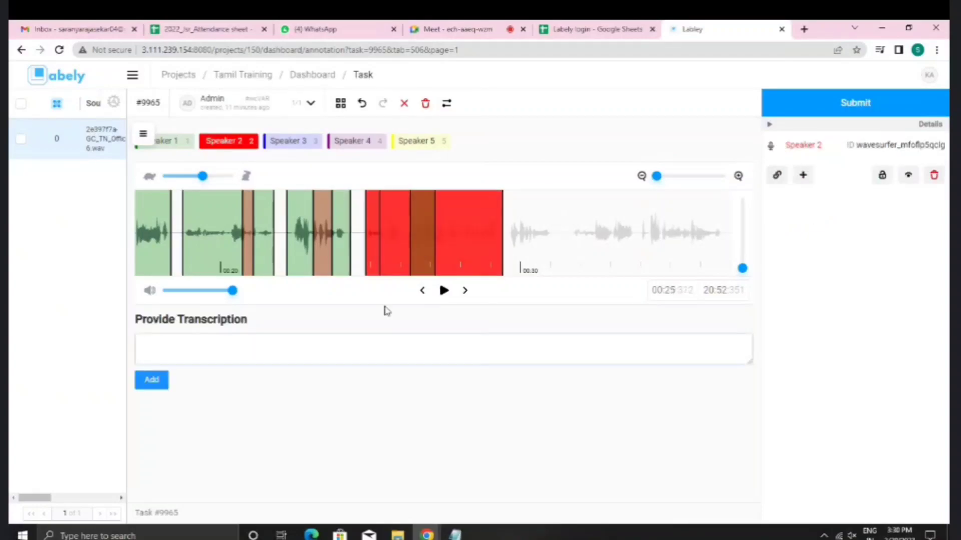
{"action": "left_click", "coordinate": [387, 353]}
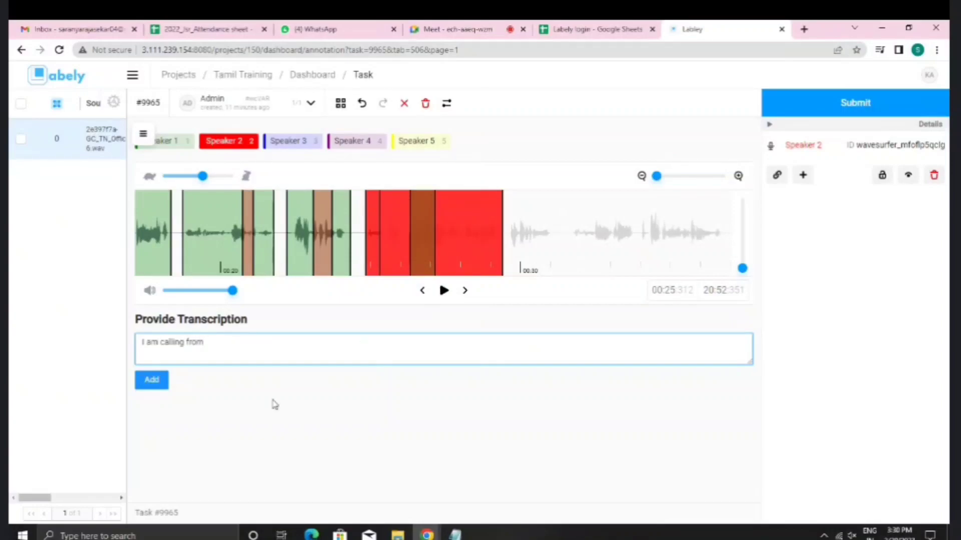
Step: Save 'I am calling from' as the Speaker 2 region's transcription
{"action": "left_click", "coordinate": [155, 383]}
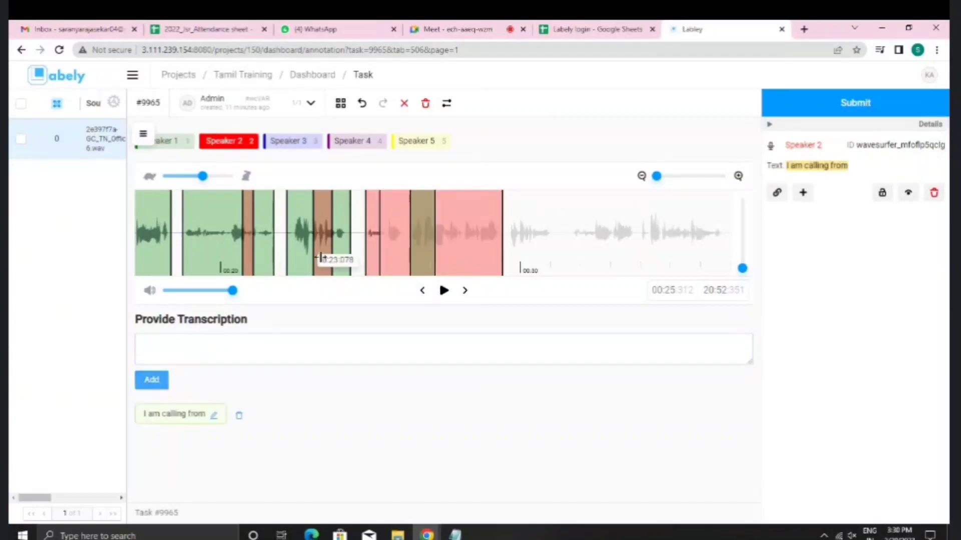
{"action": "left_click", "coordinate": [388, 260]}
{"action": "left_click", "coordinate": [383, 259]}
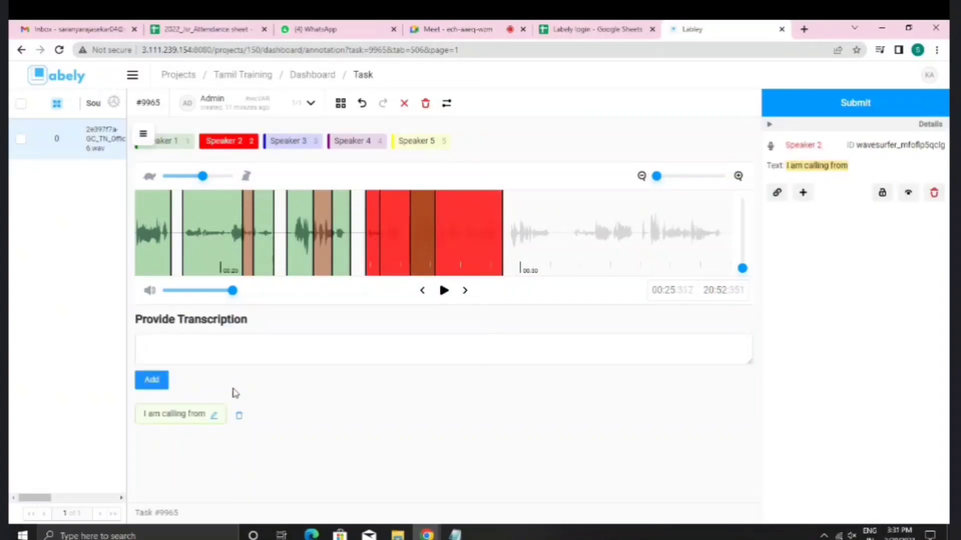
Step: Save '#ha #hmm' for the Speaker 1 overlap and verify both regions' texts
{"action": "left_click", "coordinate": [420, 254]}
{"action": "left_click", "coordinate": [396, 354]}
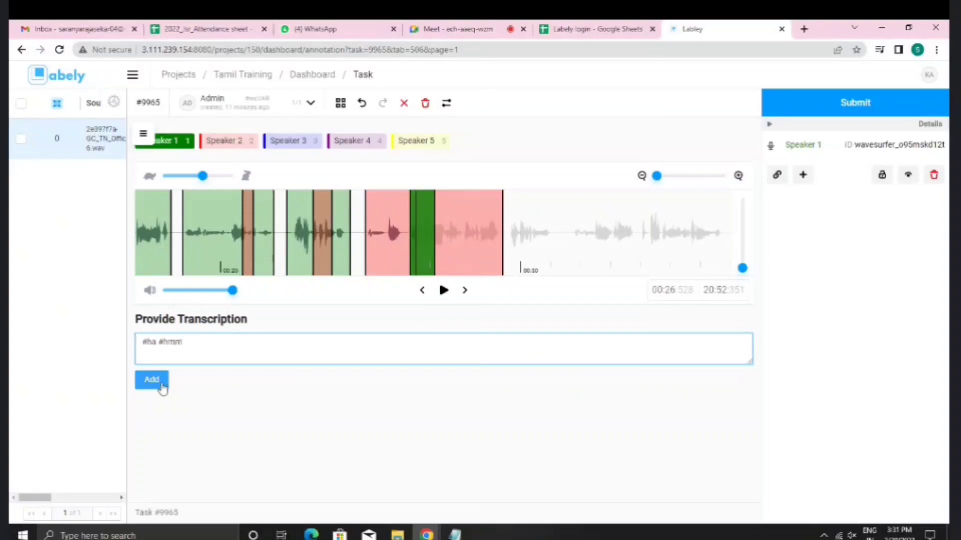
{"action": "left_click", "coordinate": [165, 385]}
{"action": "left_click", "coordinate": [393, 255]}
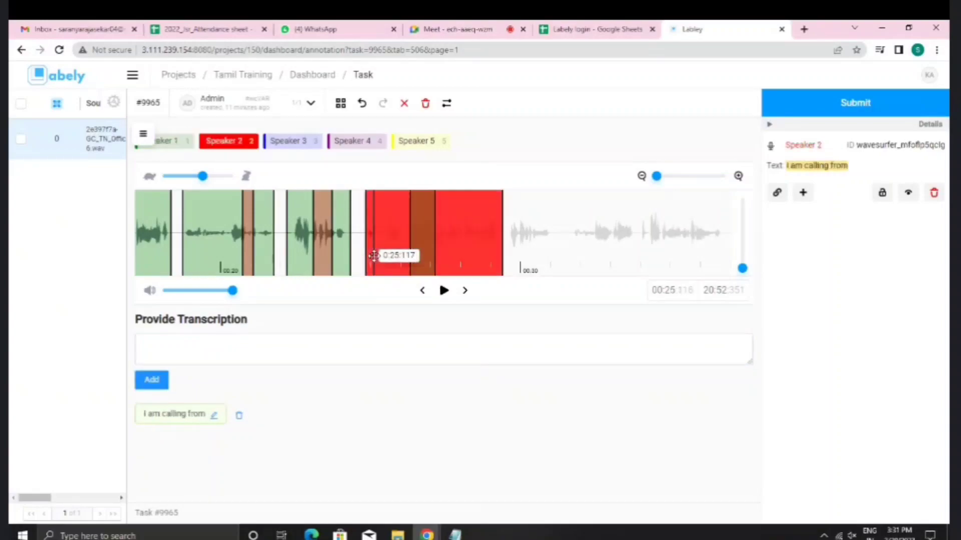
{"action": "left_click", "coordinate": [422, 256]}
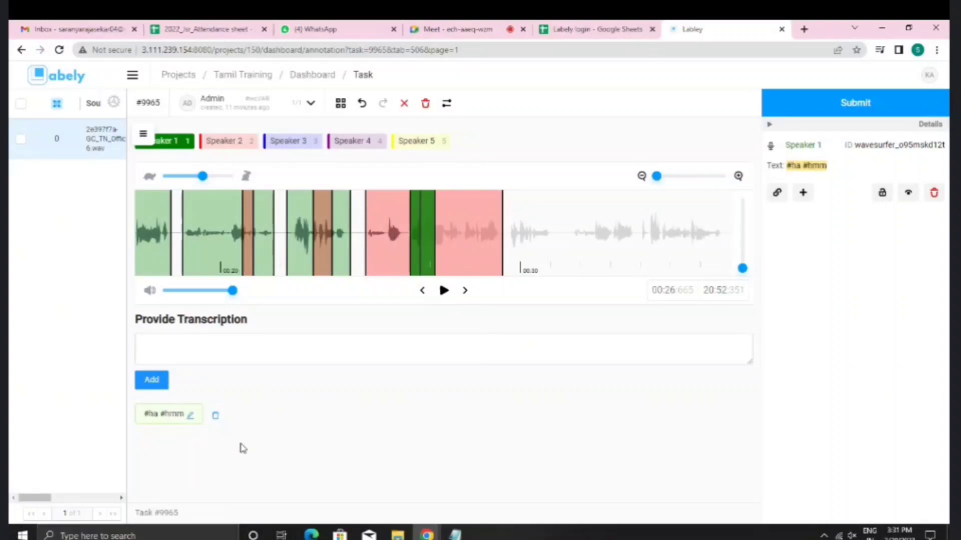
{"action": "left_click", "coordinate": [440, 263]}
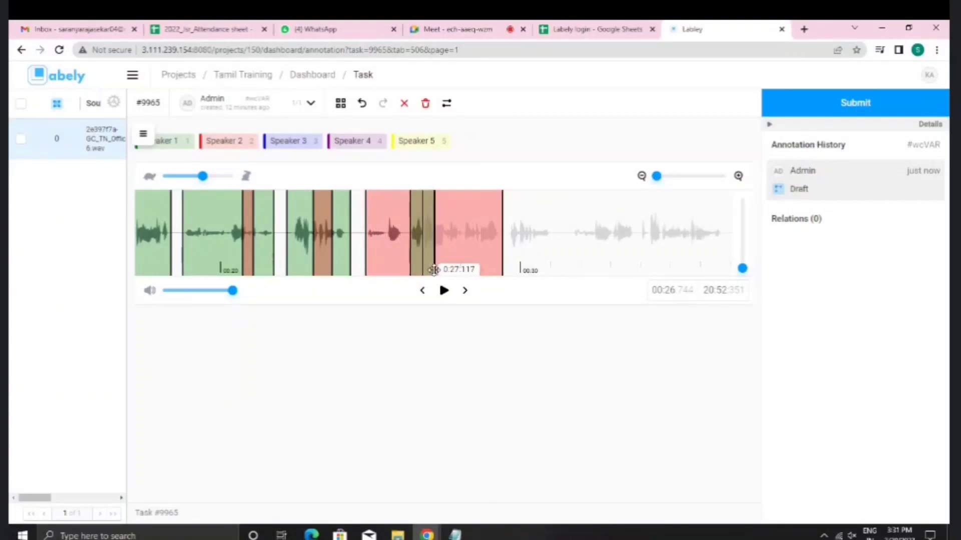
{"action": "scroll", "coordinate": [450, 253], "scroll_direction": "right", "scroll_amount": 3}
{"action": "scroll", "coordinate": [449, 251], "scroll_direction": "left", "scroll_amount": 3}
{"action": "scroll", "coordinate": [450, 250], "scroll_direction": "left", "scroll_amount": 4}
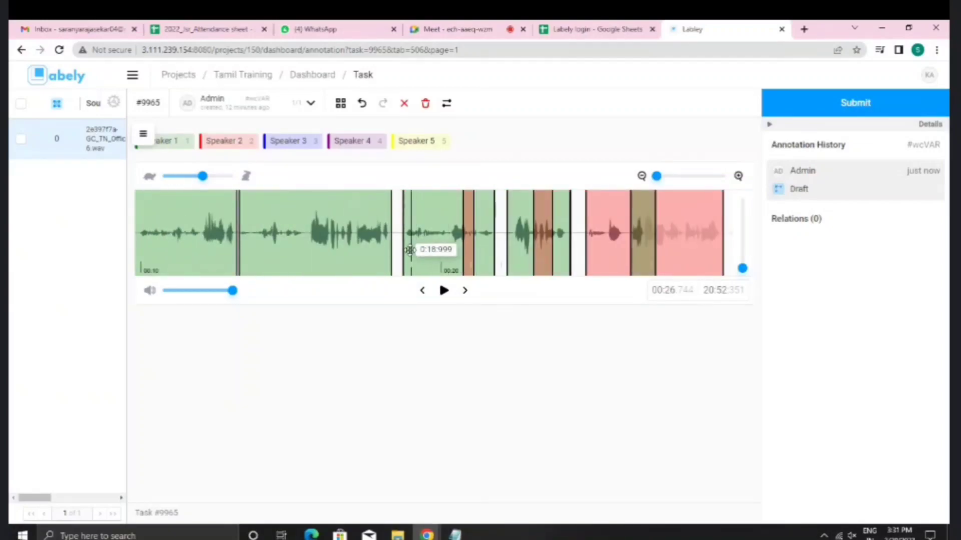
{"action": "left_click", "coordinate": [399, 254]}
{"action": "scroll", "coordinate": [399, 256], "scroll_direction": "right", "scroll_amount": 7}
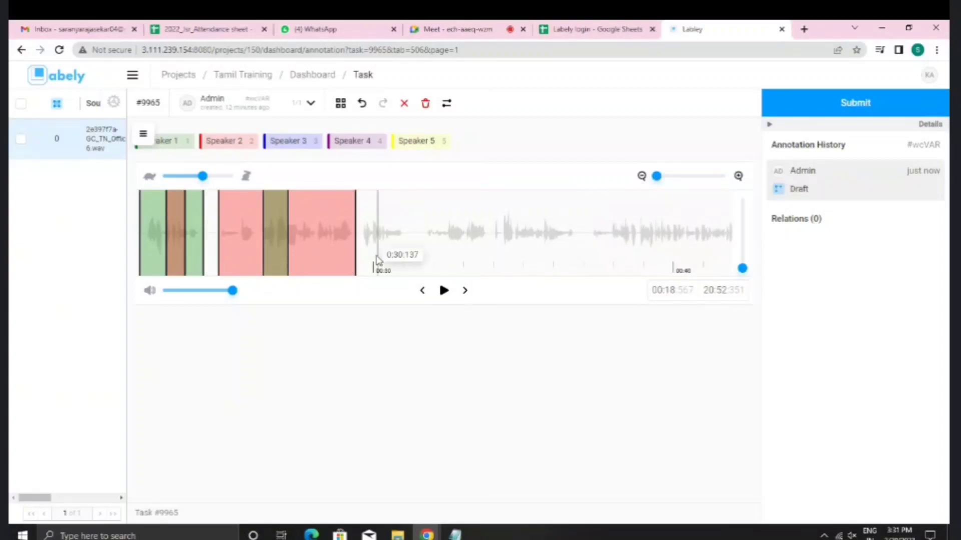
{"action": "left_click", "coordinate": [361, 262]}
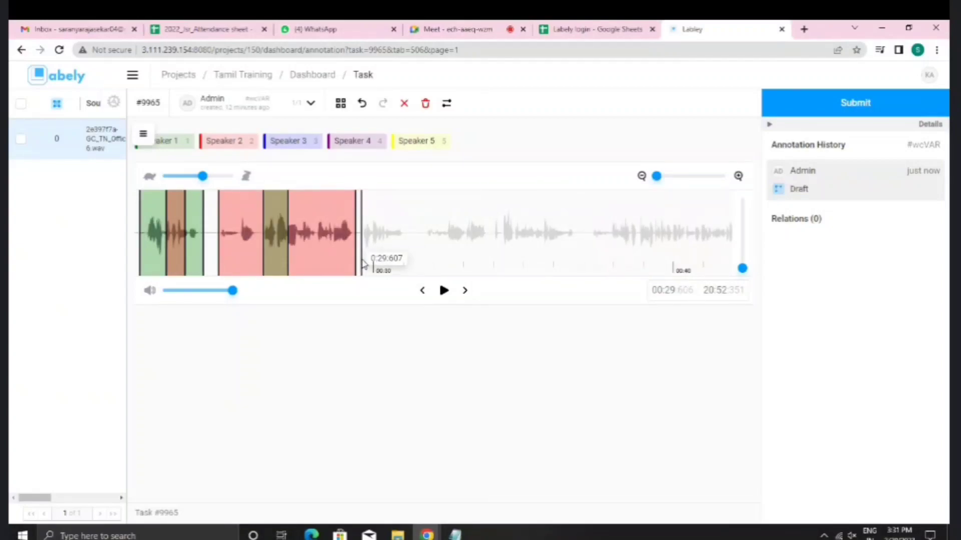
{"action": "scroll", "coordinate": [363, 260], "scroll_direction": "left", "scroll_amount": 4}
{"action": "scroll", "coordinate": [361, 259], "scroll_direction": "left", "scroll_amount": 4}
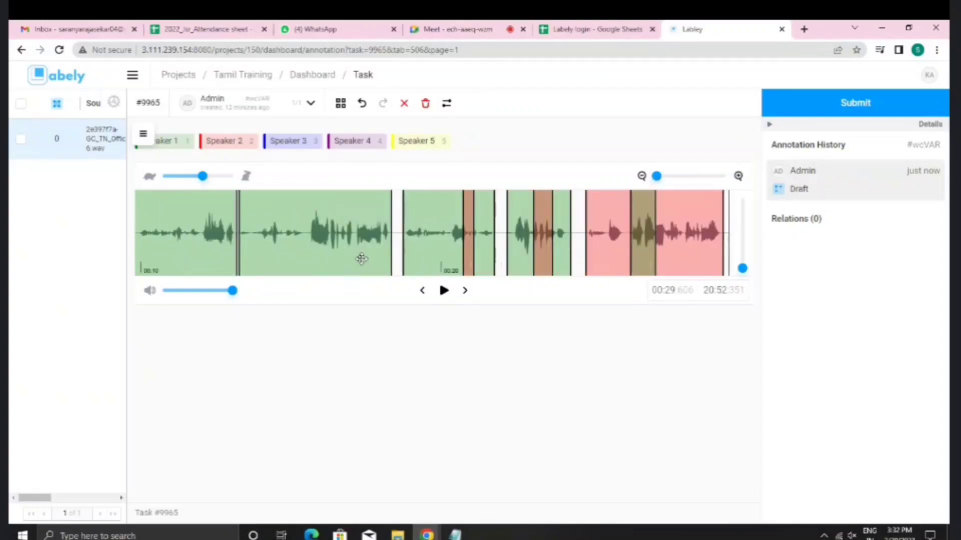
{"action": "scroll", "coordinate": [361, 259], "scroll_direction": "left", "scroll_amount": 4}
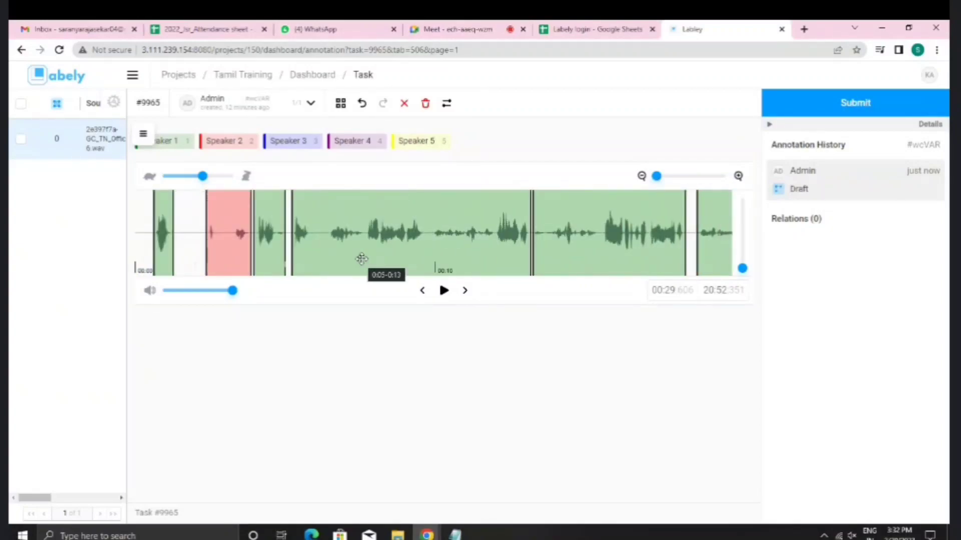
{"action": "scroll", "coordinate": [359, 258], "scroll_direction": "right", "scroll_amount": 4}
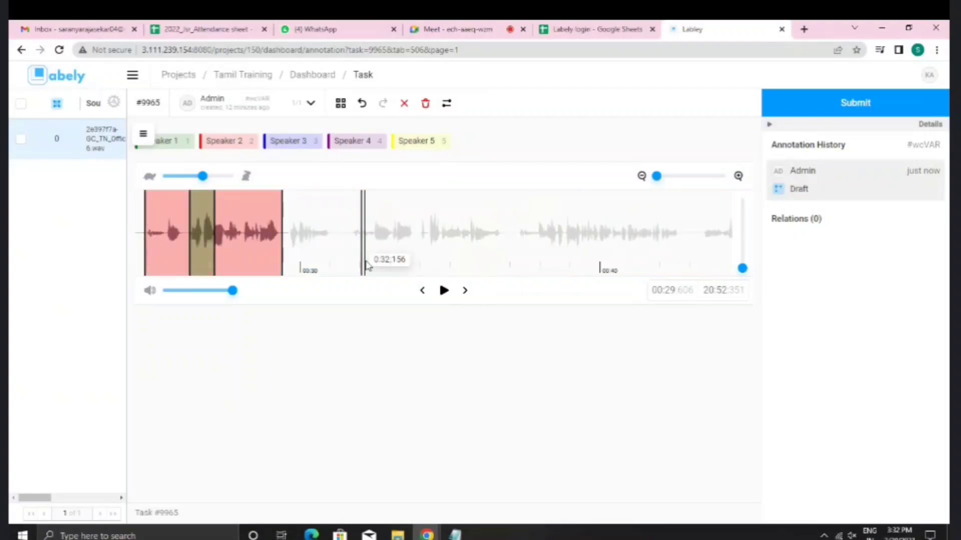
{"action": "left_click", "coordinate": [287, 258]}
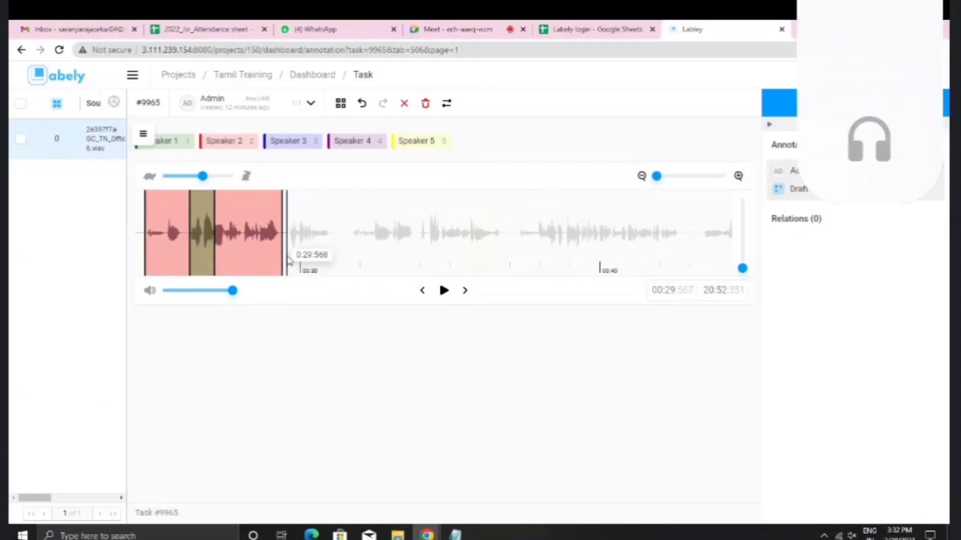
Step: Show the New guidelines notes at the right beside the waveform, then select Speaker 2 in Labely
{"action": "left_click", "coordinate": [454, 535]}
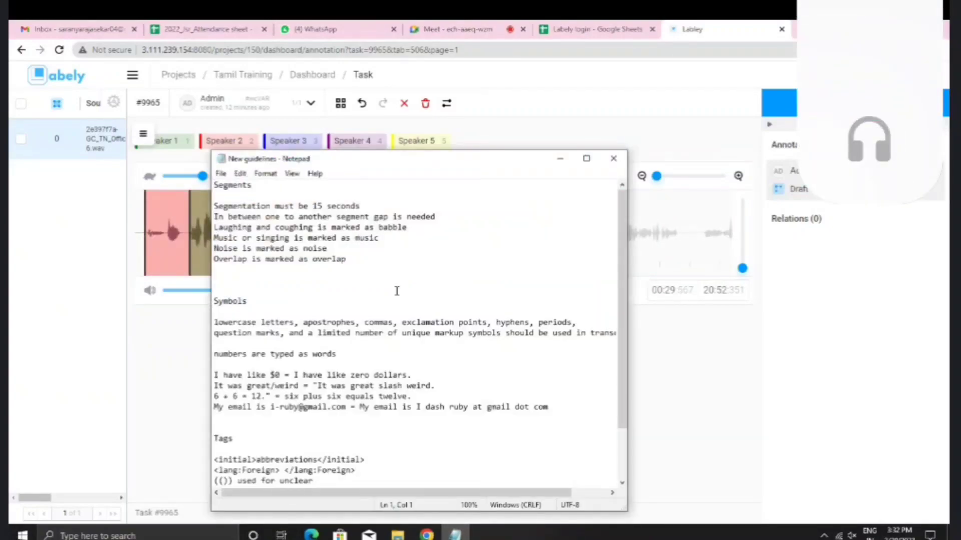
{"action": "left_click_drag", "start_coordinate": [381, 169], "coordinate": [821, 150]}
{"action": "scroll", "coordinate": [301, 244], "scroll_direction": "left", "scroll_amount": 6}
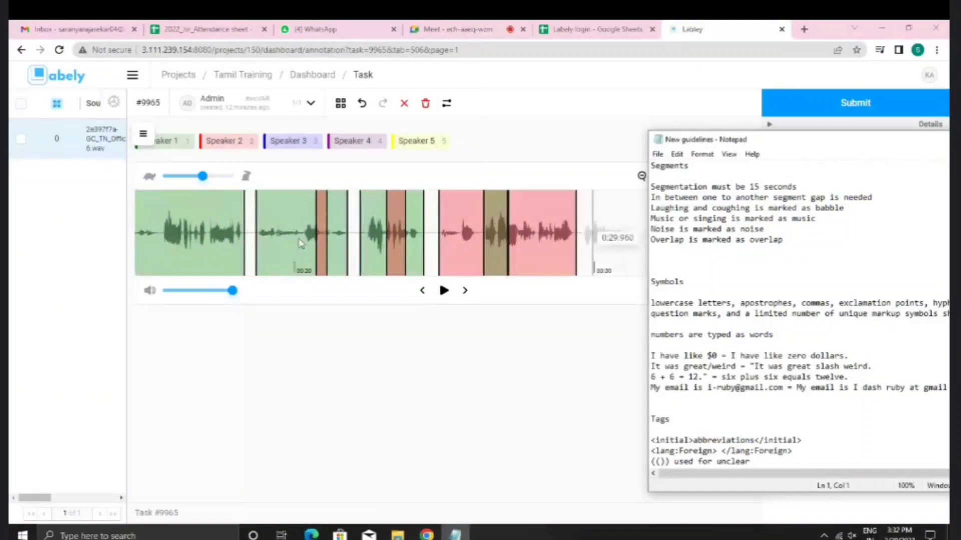
{"action": "scroll", "coordinate": [301, 244], "scroll_direction": "right", "scroll_amount": 9}
{"action": "scroll", "coordinate": [300, 244], "scroll_direction": "left", "scroll_amount": 3}
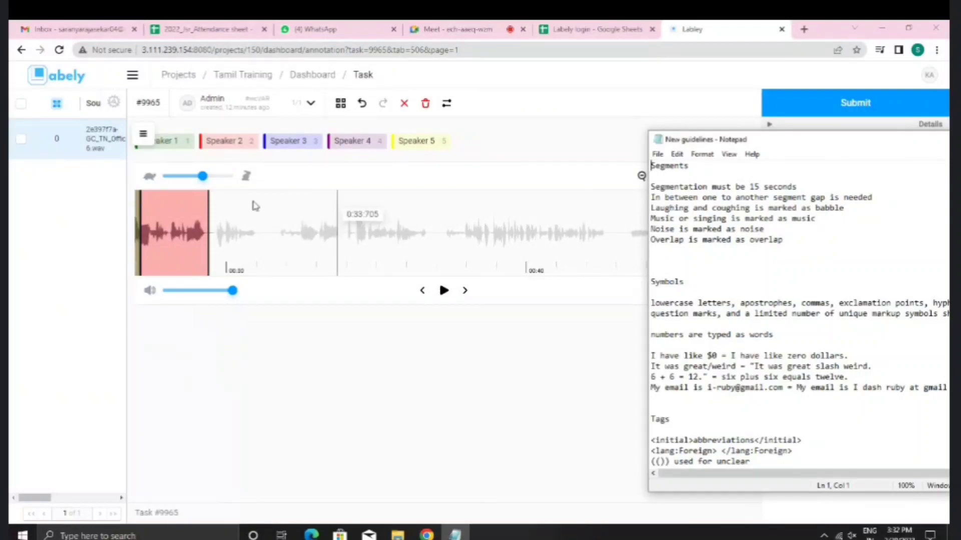
{"action": "scroll", "coordinate": [223, 230], "scroll_direction": "left", "scroll_amount": 20}
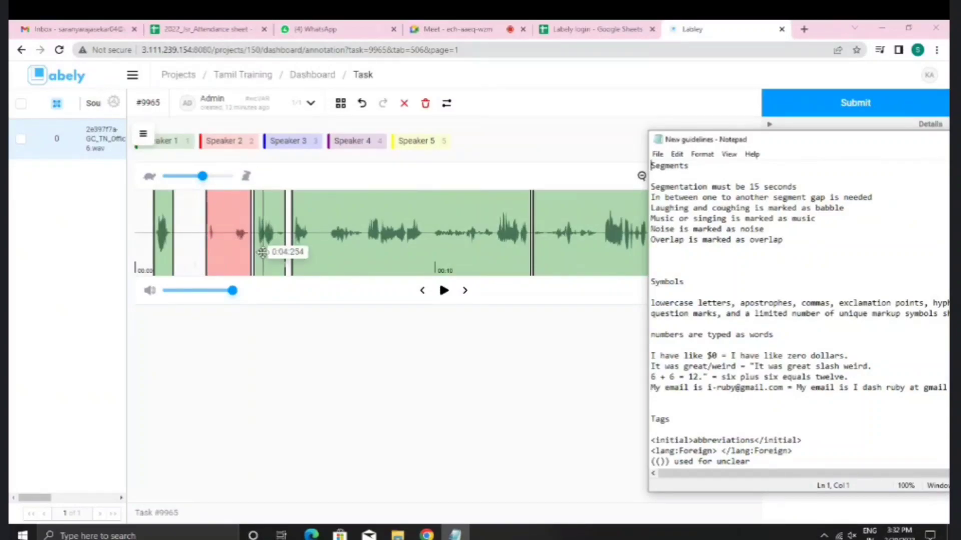
{"action": "scroll", "coordinate": [258, 253], "scroll_direction": "down", "scroll_amount": 10}
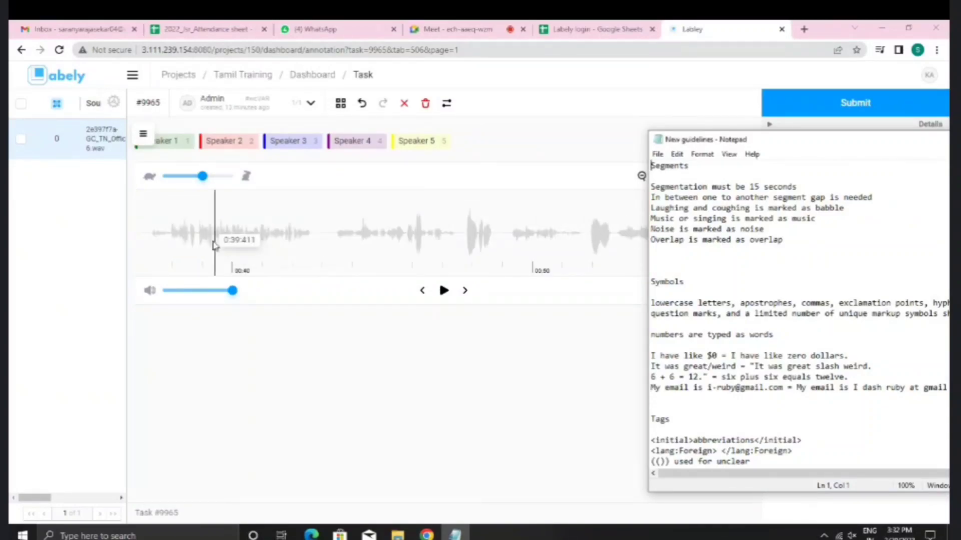
{"action": "left_click", "coordinate": [215, 141]}
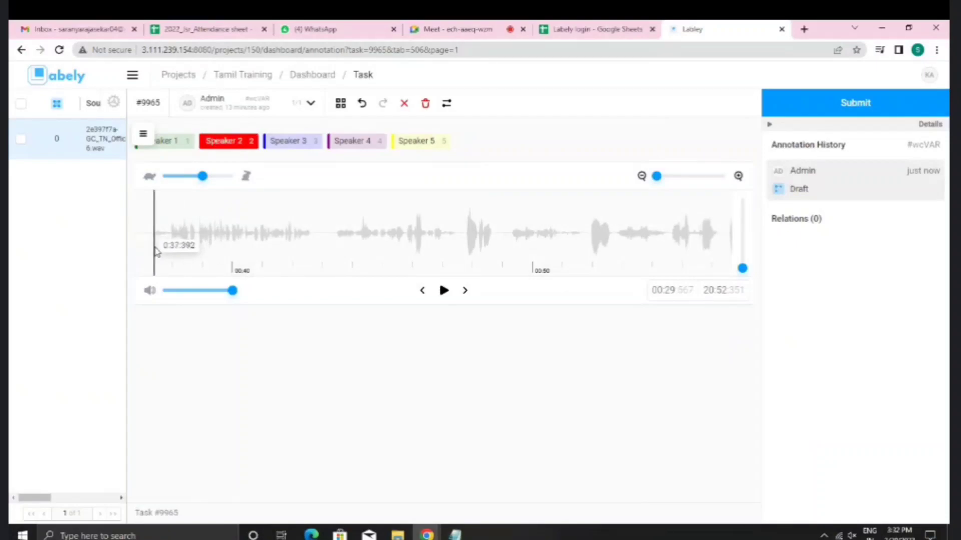
Step: Mark a Speaker 2 region ending near 0:40 and a Speaker 1 region right after it
{"action": "left_click_drag", "start_coordinate": [149, 245], "coordinate": [242, 260]}
{"action": "left_click", "coordinate": [189, 149]}
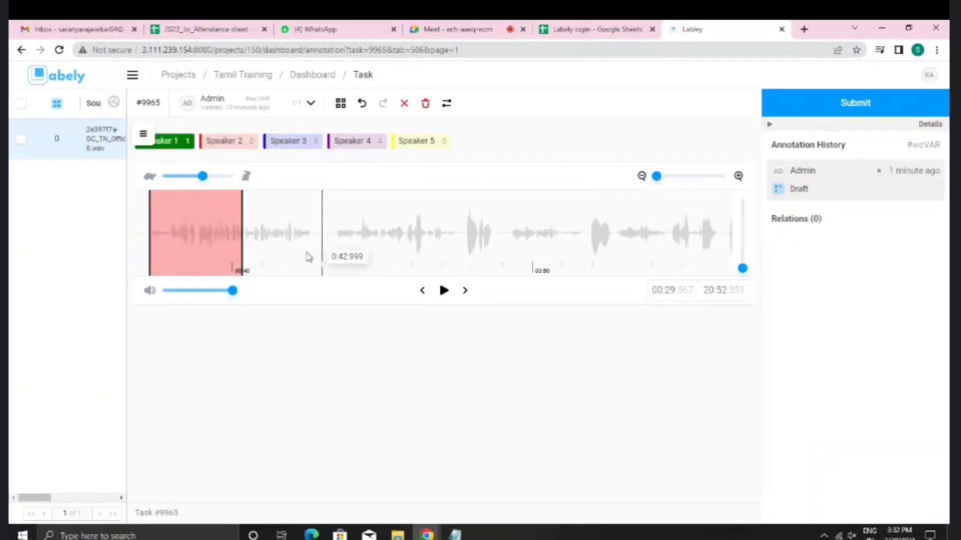
{"action": "left_click_drag", "start_coordinate": [312, 255], "coordinate": [243, 259]}
Step: Zoom in and nudge the Speaker 1 region's start to refine the 0:40 boundary
{"action": "left_click", "coordinate": [739, 176]}
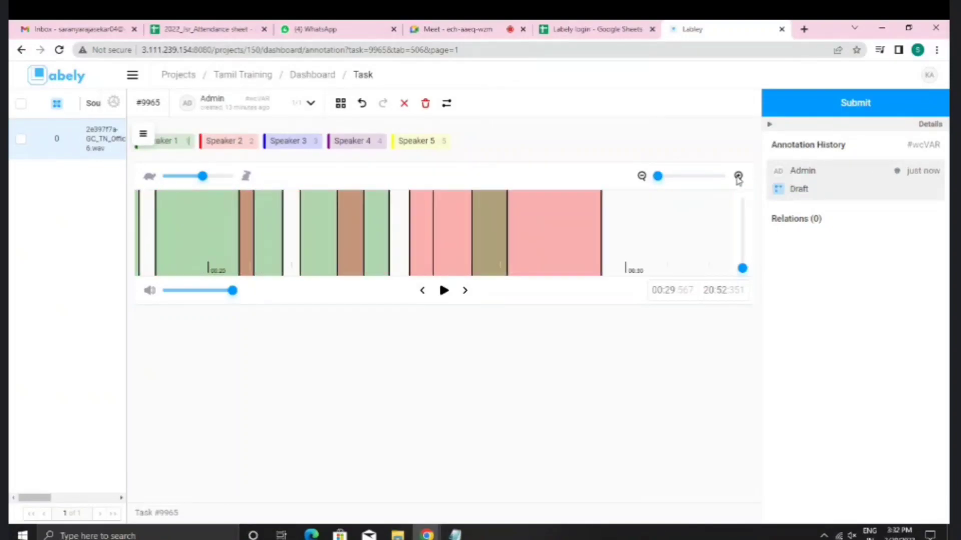
{"action": "left_click", "coordinate": [739, 176]}
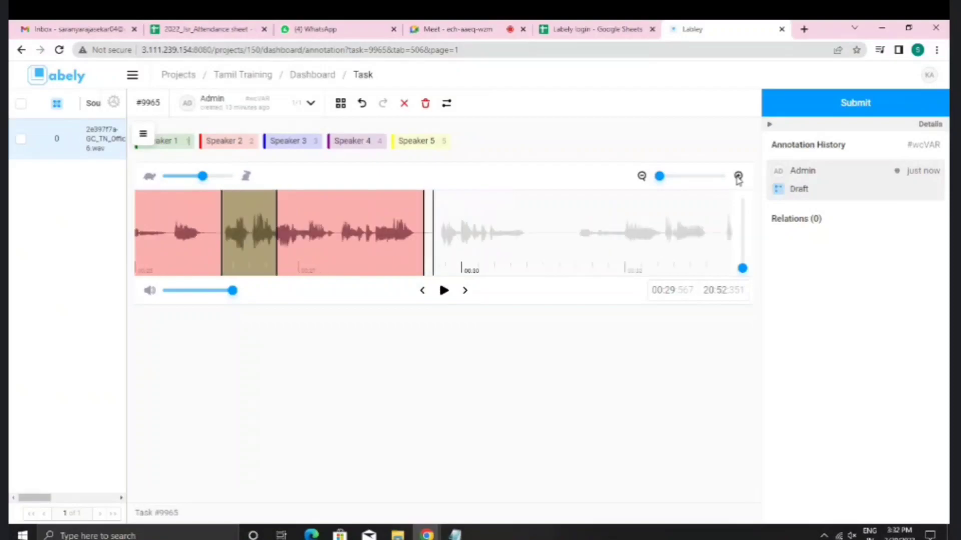
{"action": "scroll", "coordinate": [451, 235], "scroll_direction": "right", "scroll_amount": 20}
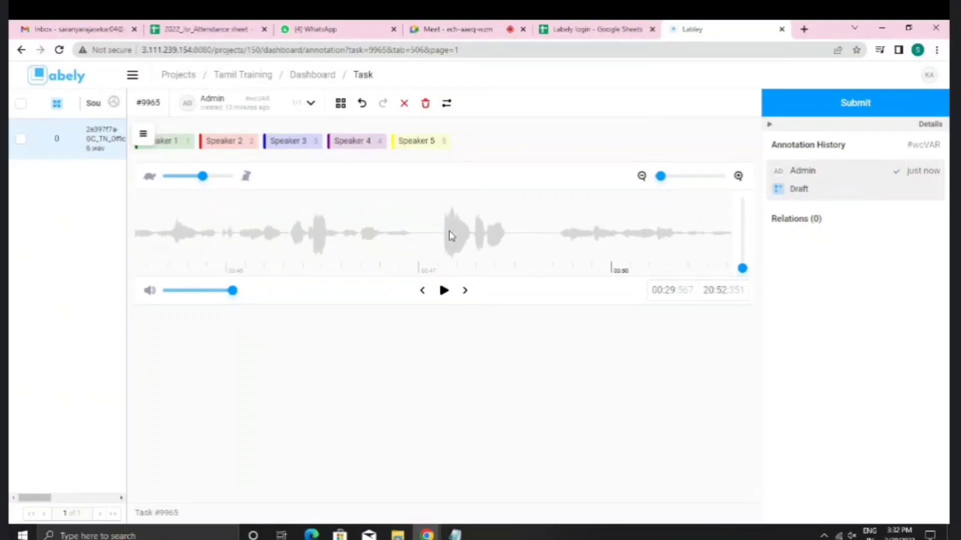
{"action": "scroll", "coordinate": [451, 236], "scroll_direction": "left", "scroll_amount": 4}
{"action": "scroll", "coordinate": [451, 236], "scroll_direction": "left", "scroll_amount": 4}
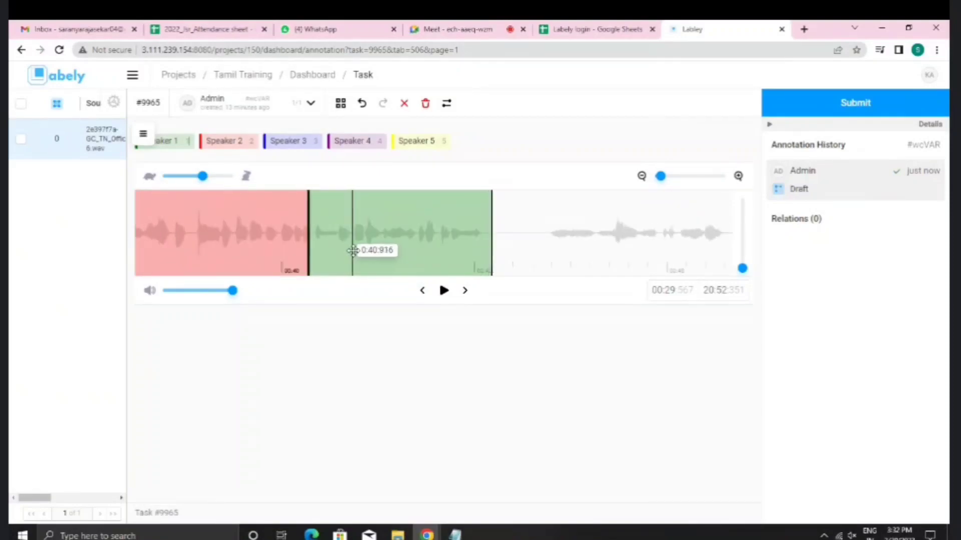
{"action": "left_click_drag", "start_coordinate": [355, 250], "coordinate": [312, 255]}
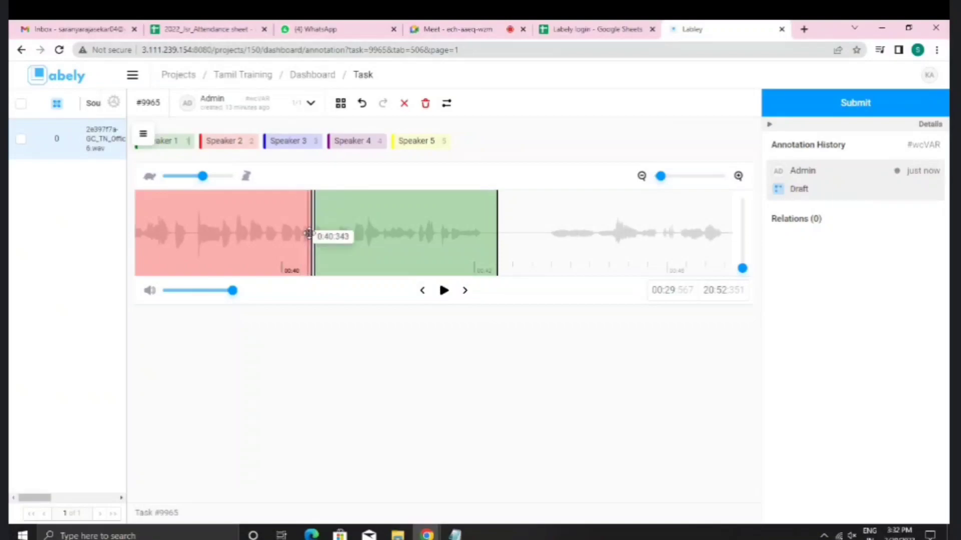
Step: Zoom out over the first minute and a half, then zoom back in on the labelled regions
{"action": "left_click", "coordinate": [641, 178]}
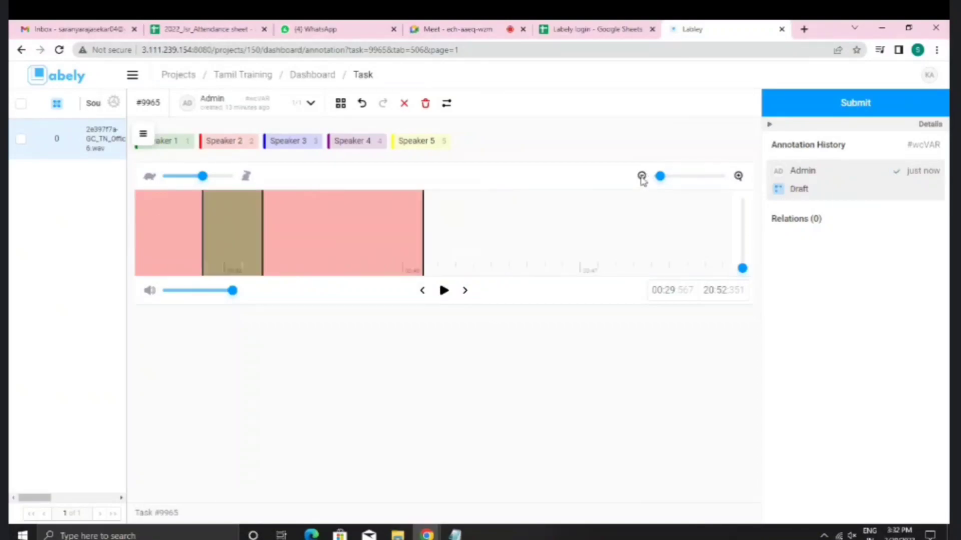
{"action": "left_click", "coordinate": [641, 177]}
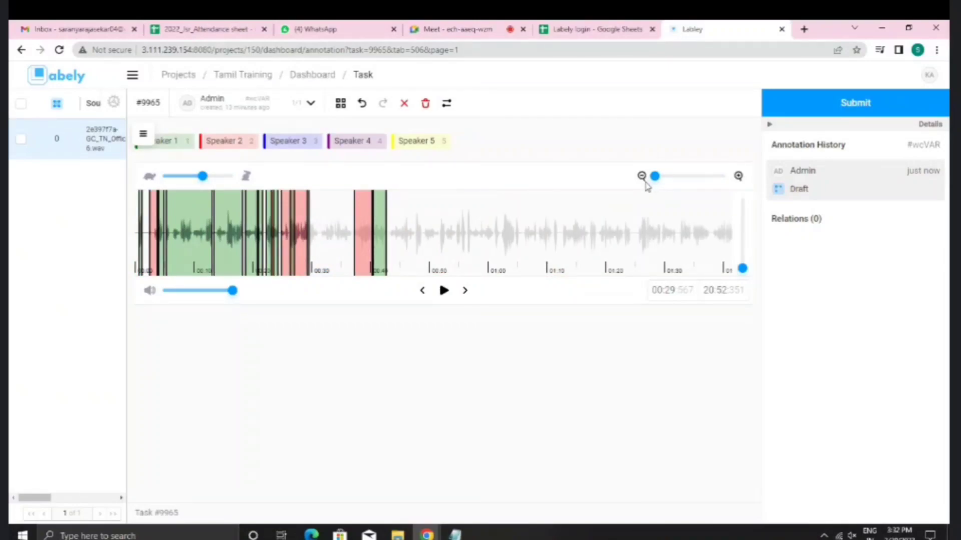
{"action": "left_click", "coordinate": [739, 178]}
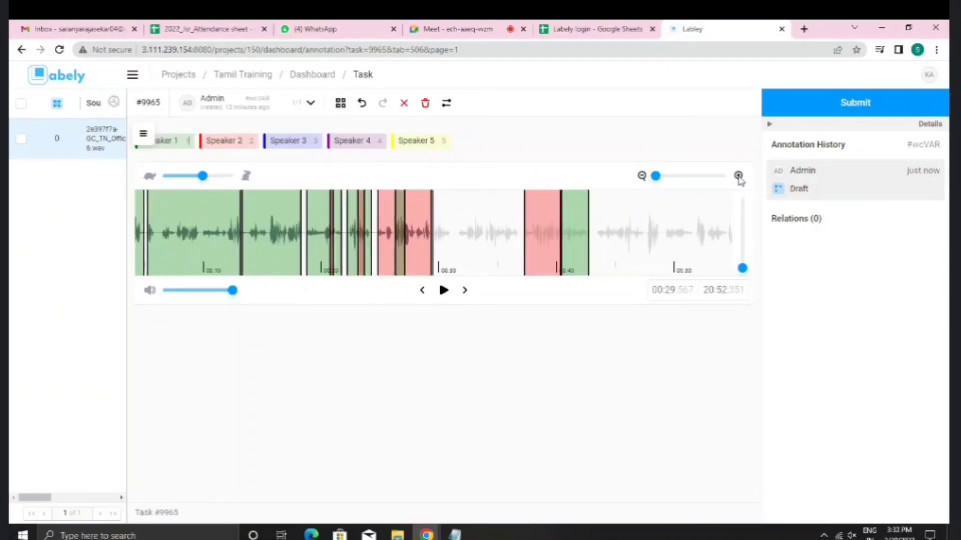
{"action": "left_click", "coordinate": [739, 178]}
{"action": "left_click", "coordinate": [739, 178]}
{"action": "scroll", "coordinate": [625, 245], "scroll_direction": "right", "scroll_amount": 9}
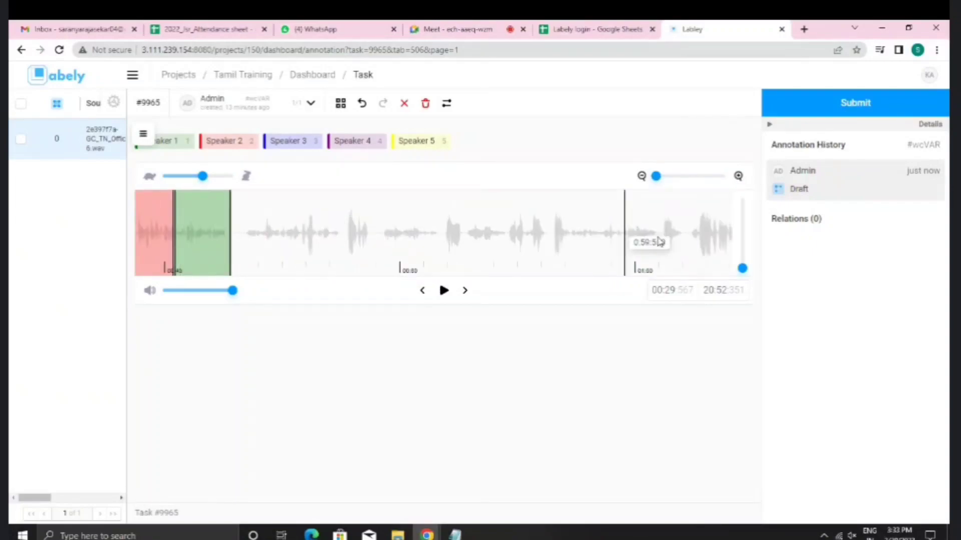
{"action": "left_click", "coordinate": [739, 176]}
{"action": "scroll", "coordinate": [398, 260], "scroll_direction": "right", "scroll_amount": 10}
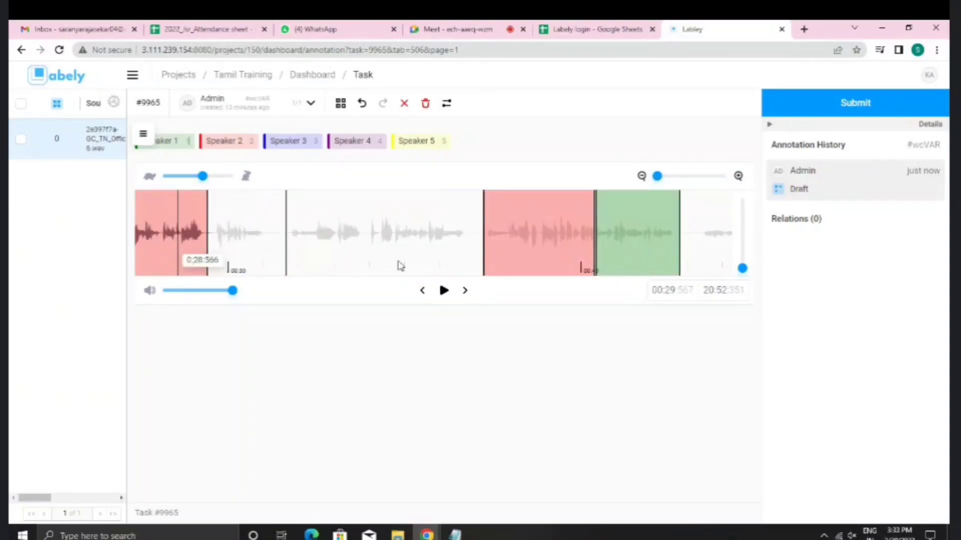
Step: Add Speaker 1 regions from 0:43 to 0:47 and onward from about 0:51, then rewind one second
{"action": "left_click", "coordinate": [167, 146]}
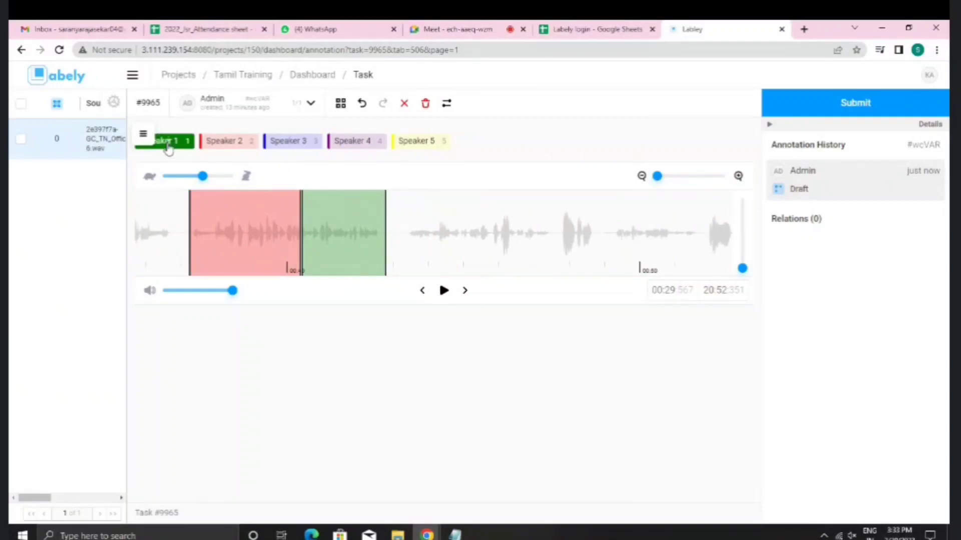
{"action": "scroll", "coordinate": [377, 240], "scroll_direction": "right", "scroll_amount": 3}
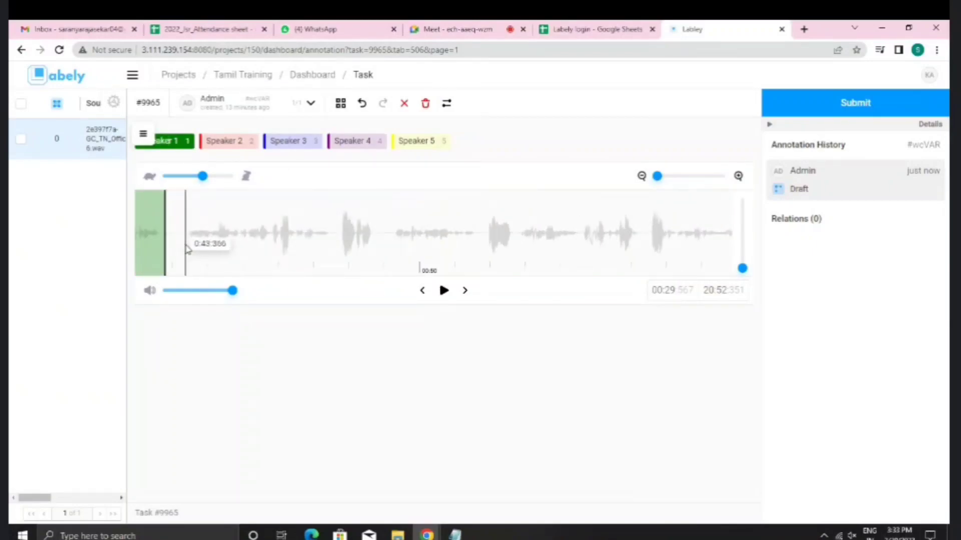
{"action": "left_click_drag", "start_coordinate": [187, 250], "coordinate": [476, 269]}
{"action": "left_click", "coordinate": [183, 144]}
{"action": "left_click", "coordinate": [187, 151]}
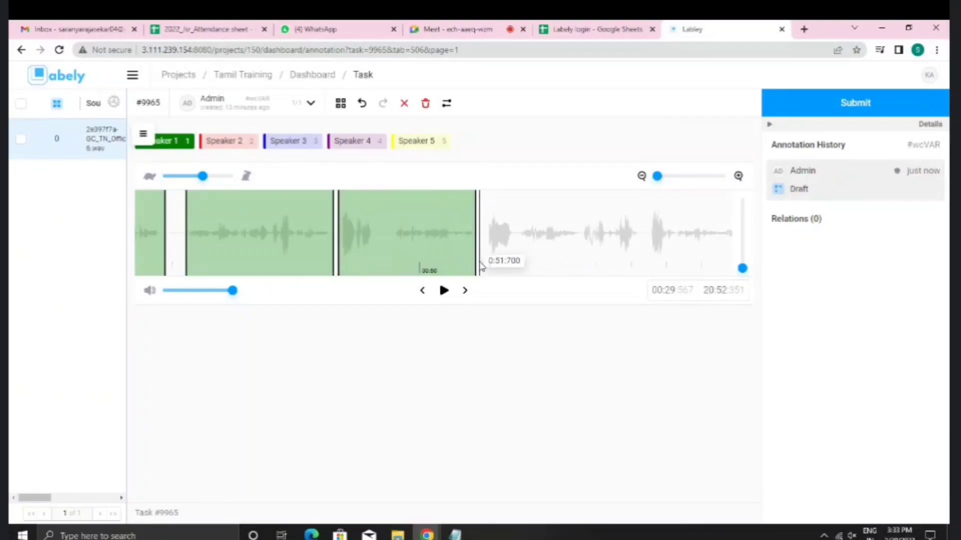
{"action": "left_click_drag", "start_coordinate": [486, 258], "coordinate": [644, 273]}
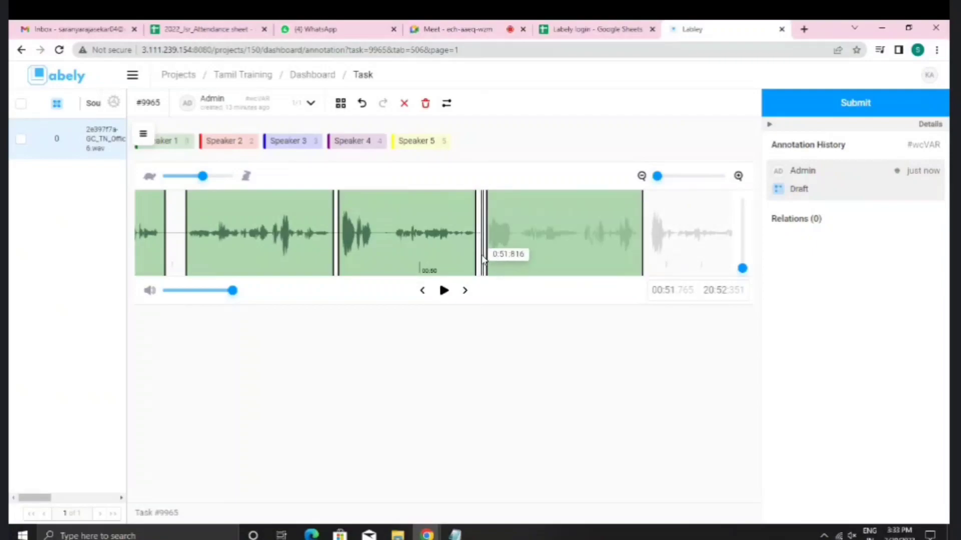
{"action": "left_click", "coordinate": [423, 291]}
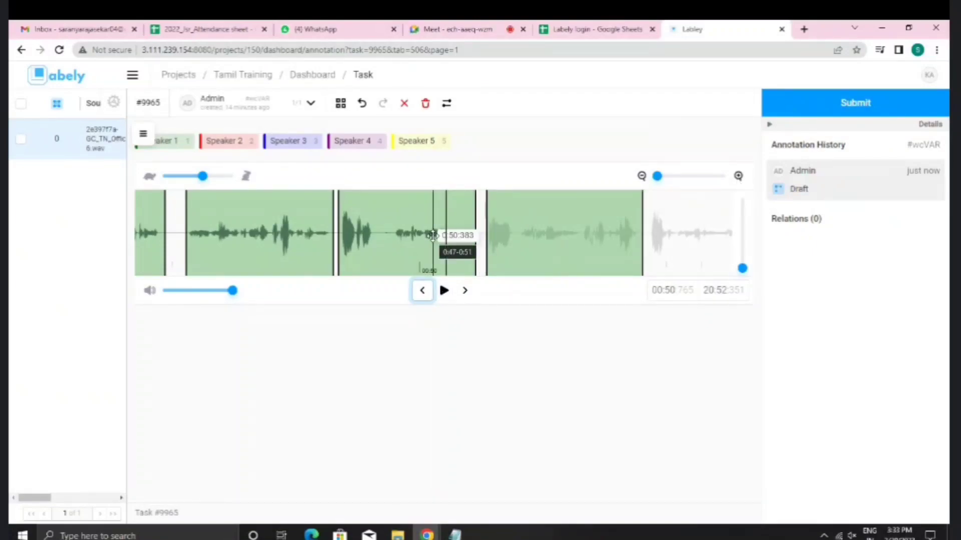
Step: Inspect the new Speaker 1 regions around 0:40–0:55, then bring the New guidelines notes forward
{"action": "scroll", "coordinate": [432, 236], "scroll_direction": "left", "scroll_amount": 3}
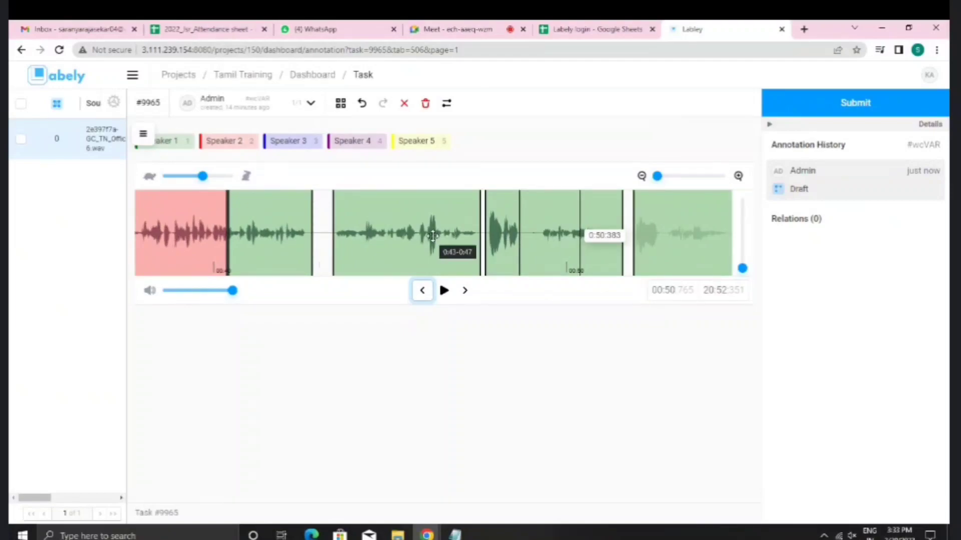
{"action": "scroll", "coordinate": [433, 236], "scroll_direction": "right", "scroll_amount": 8}
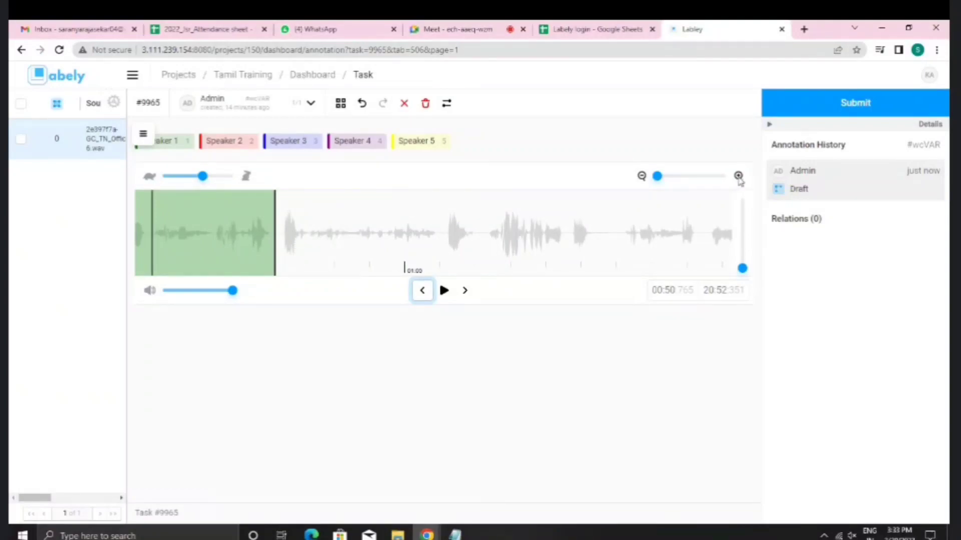
{"action": "left_click", "coordinate": [739, 177]}
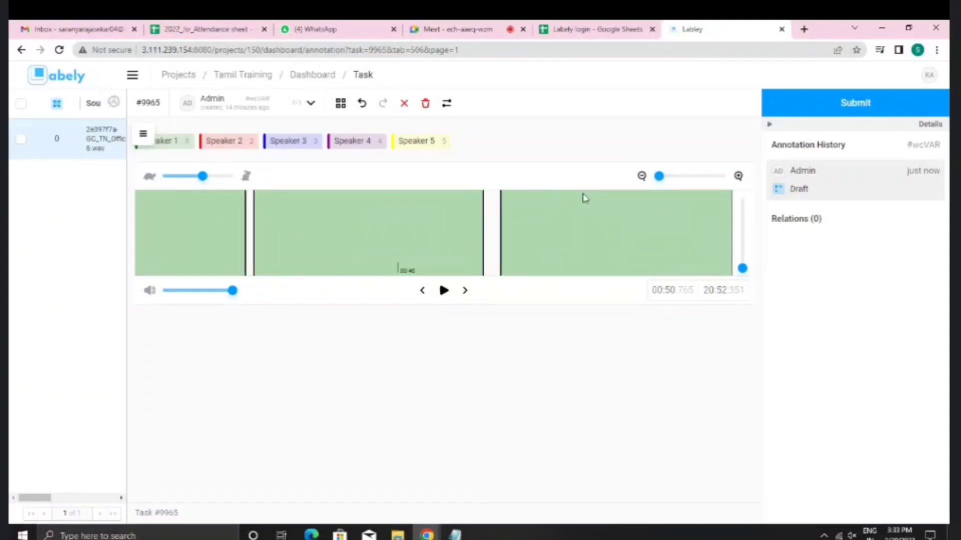
{"action": "scroll", "coordinate": [494, 243], "scroll_direction": "right", "scroll_amount": 5}
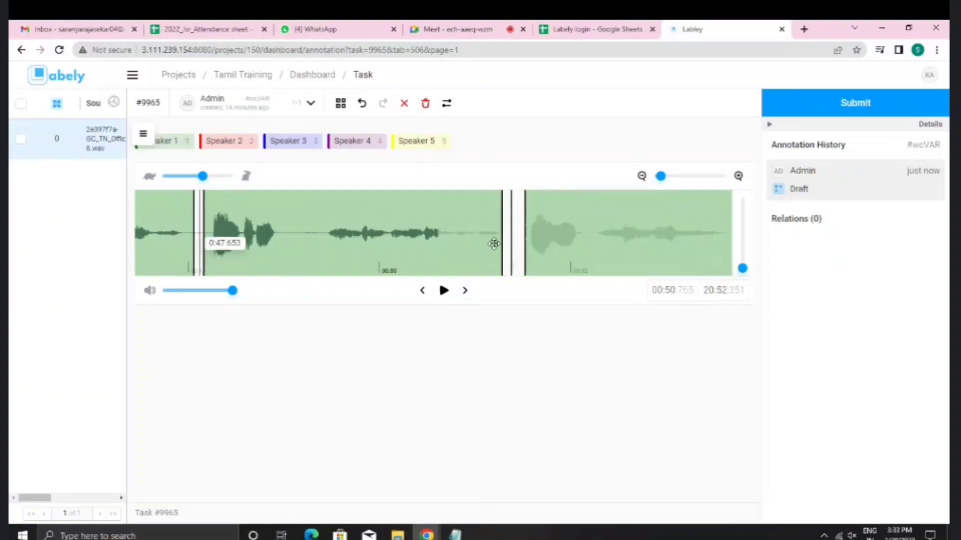
{"action": "scroll", "coordinate": [494, 243], "scroll_direction": "right", "scroll_amount": 10}
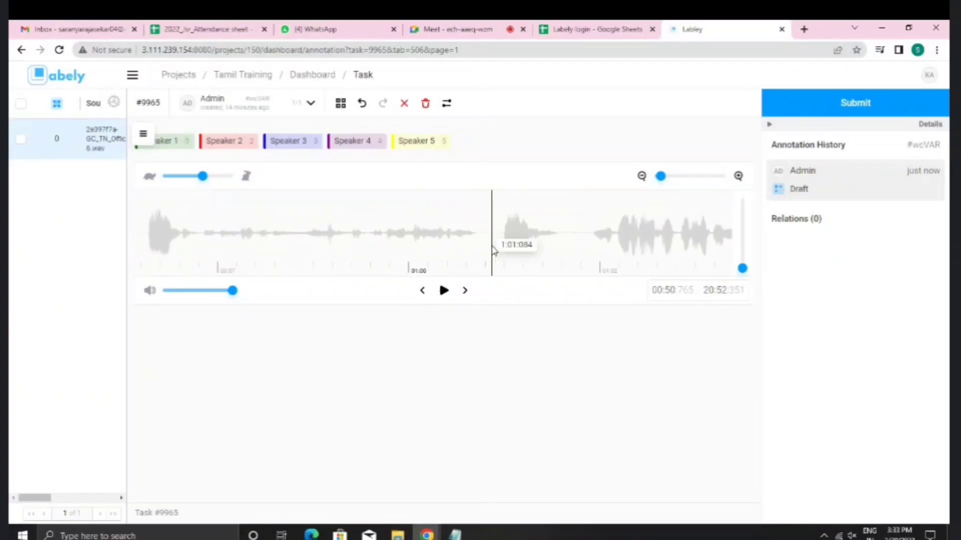
{"action": "scroll", "coordinate": [493, 250], "scroll_direction": "left", "scroll_amount": 8}
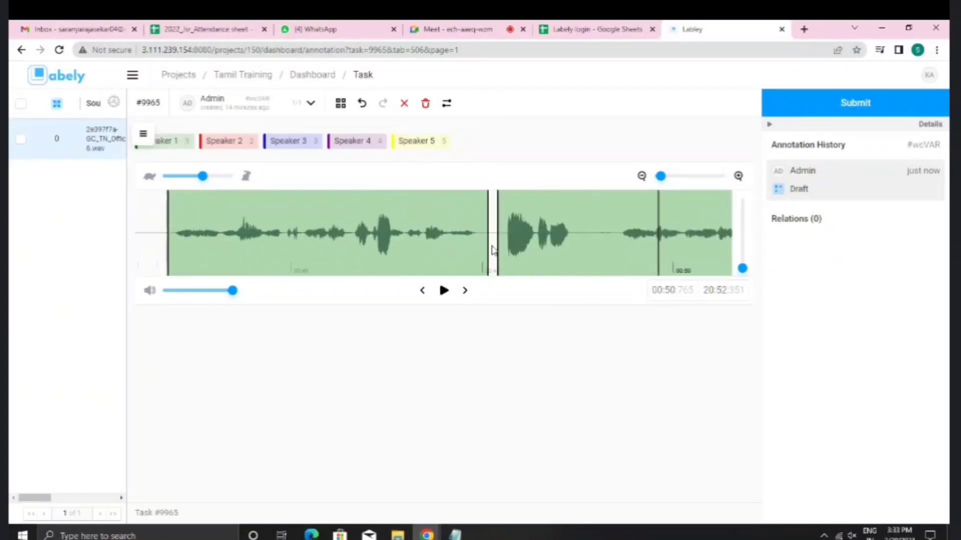
{"action": "left_click", "coordinate": [643, 176]}
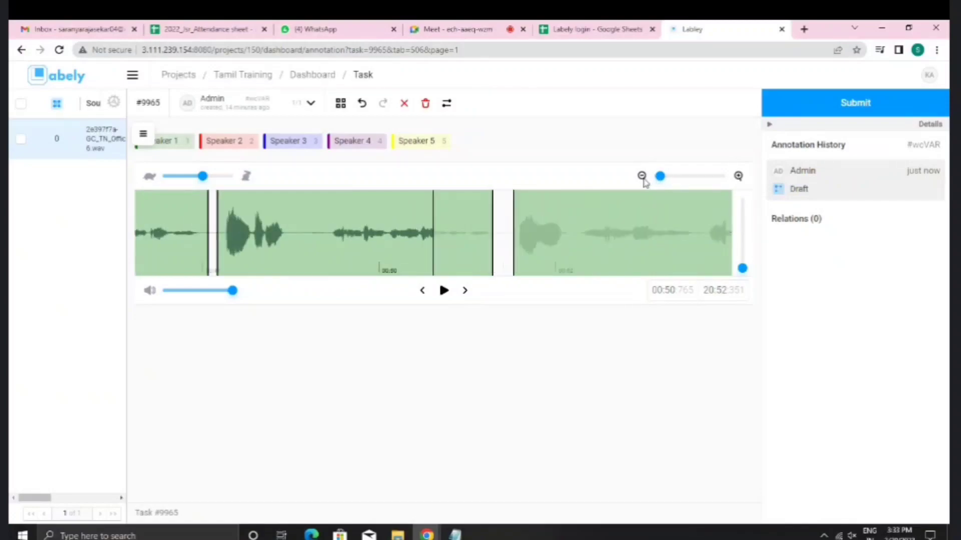
{"action": "left_click", "coordinate": [455, 535]}
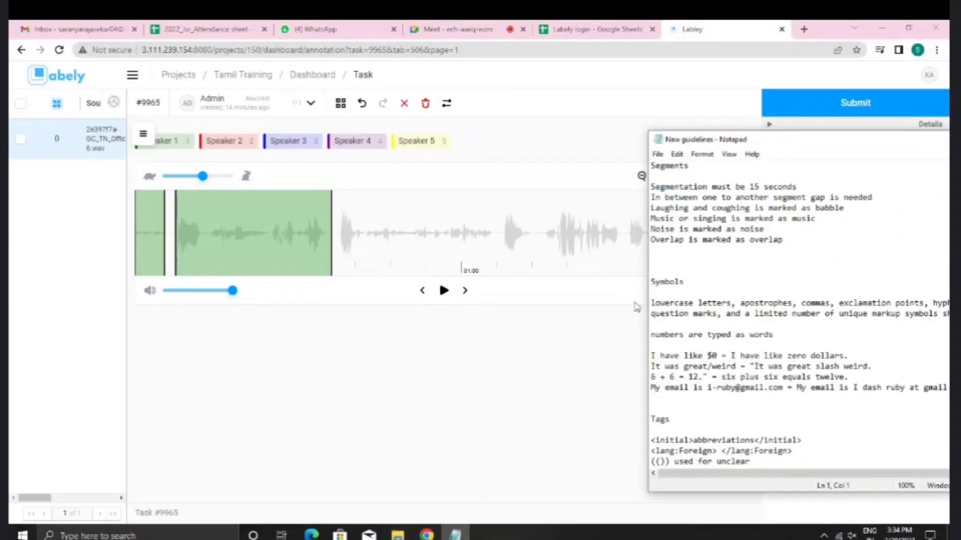
Step: Review the labelled regions up to about 0:56 and bring task #9965 in front of the guidelines
{"action": "scroll", "coordinate": [226, 240], "scroll_direction": "left", "scroll_amount": 8}
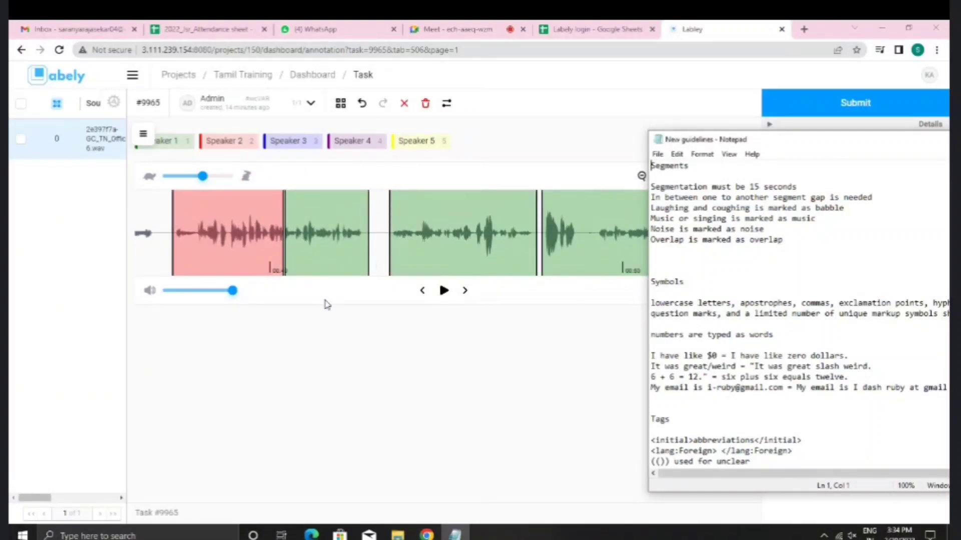
{"action": "scroll", "coordinate": [383, 258], "scroll_direction": "right", "scroll_amount": 5}
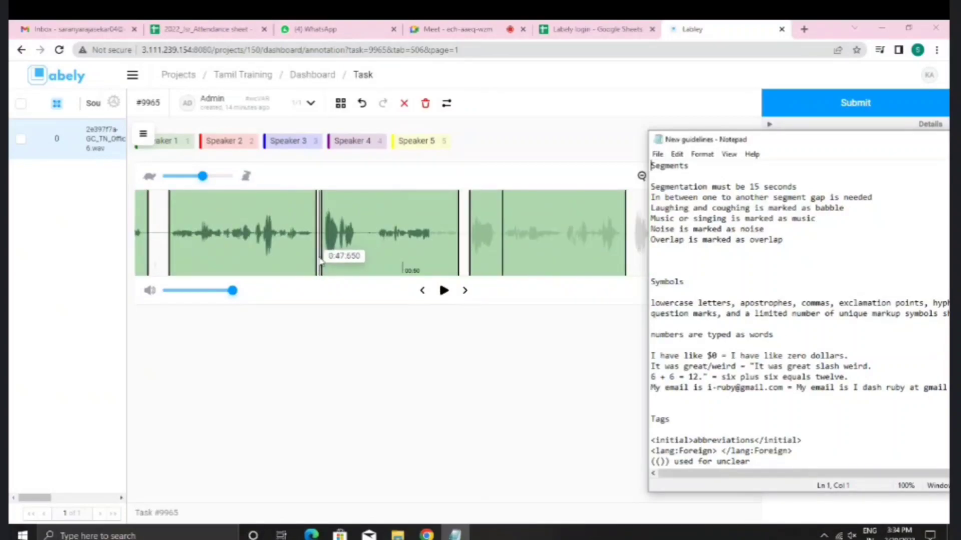
{"action": "scroll", "coordinate": [380, 269], "scroll_direction": "right", "scroll_amount": 5}
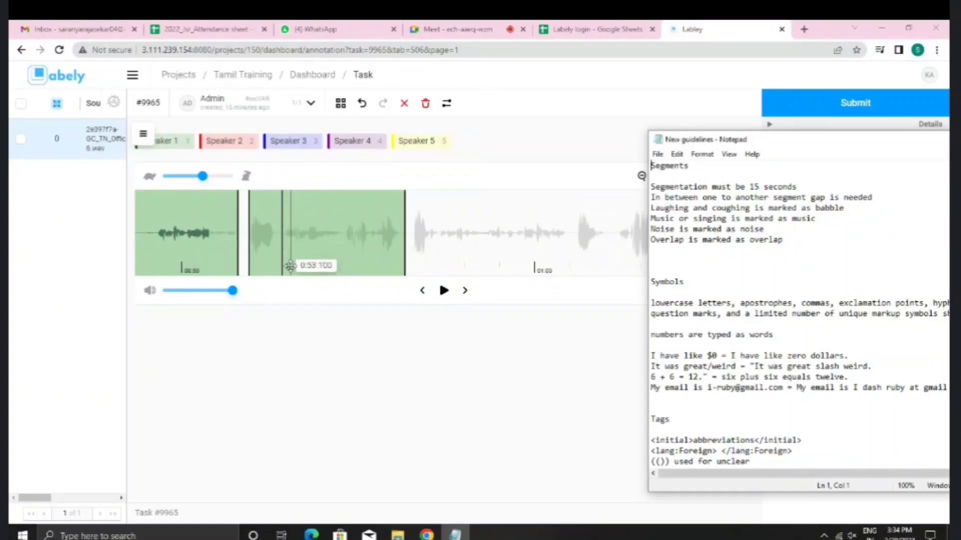
{"action": "scroll", "coordinate": [289, 266], "scroll_direction": "left", "scroll_amount": 9}
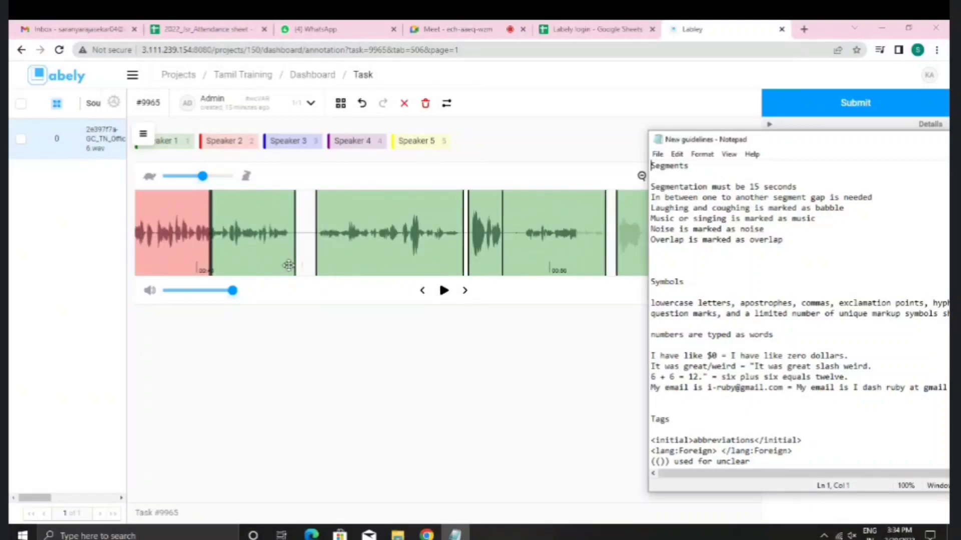
{"action": "scroll", "coordinate": [289, 265], "scroll_direction": "left", "scroll_amount": 17}
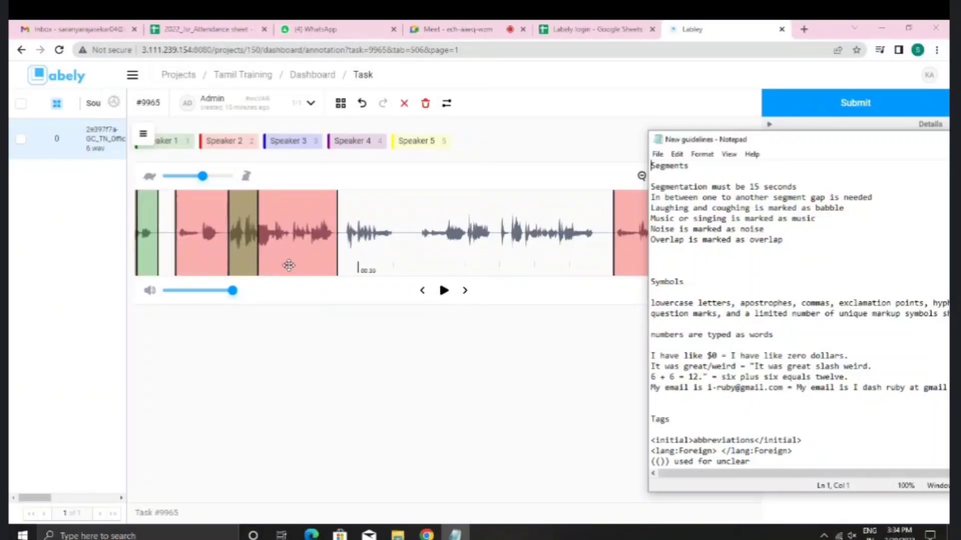
{"action": "scroll", "coordinate": [289, 266], "scroll_direction": "left", "scroll_amount": 11}
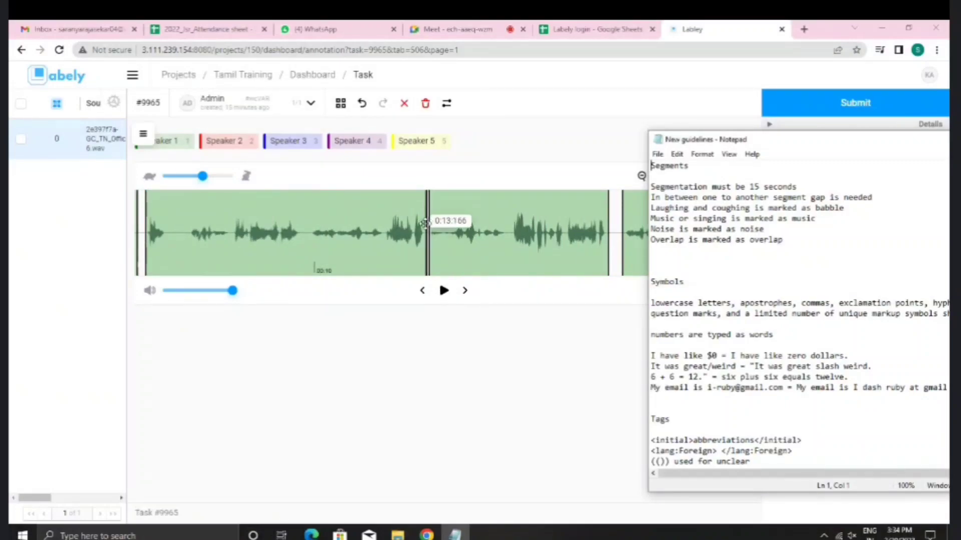
{"action": "scroll", "coordinate": [221, 239], "scroll_direction": "left", "scroll_amount": 4}
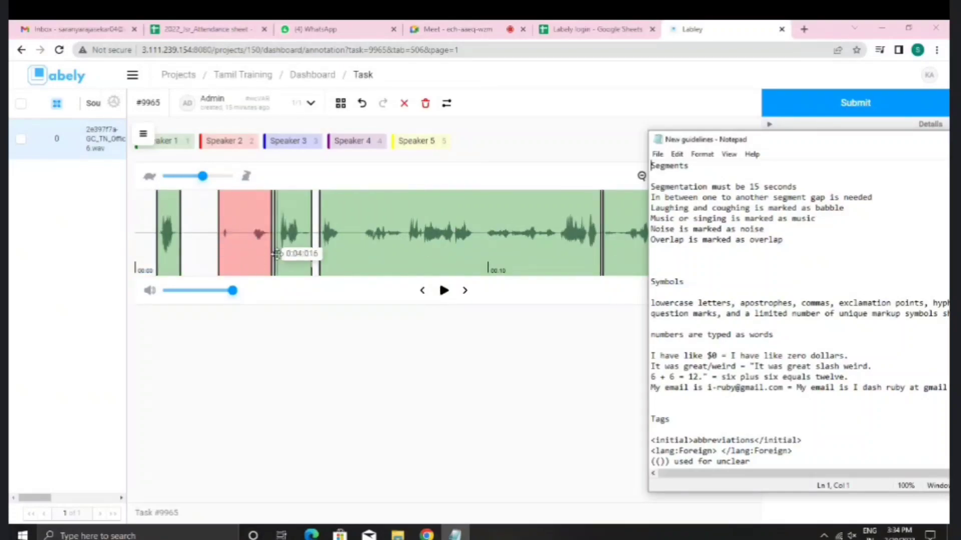
{"action": "scroll", "coordinate": [287, 258], "scroll_direction": "right", "scroll_amount": 6}
{"action": "scroll", "coordinate": [287, 258], "scroll_direction": "right", "scroll_amount": 15}
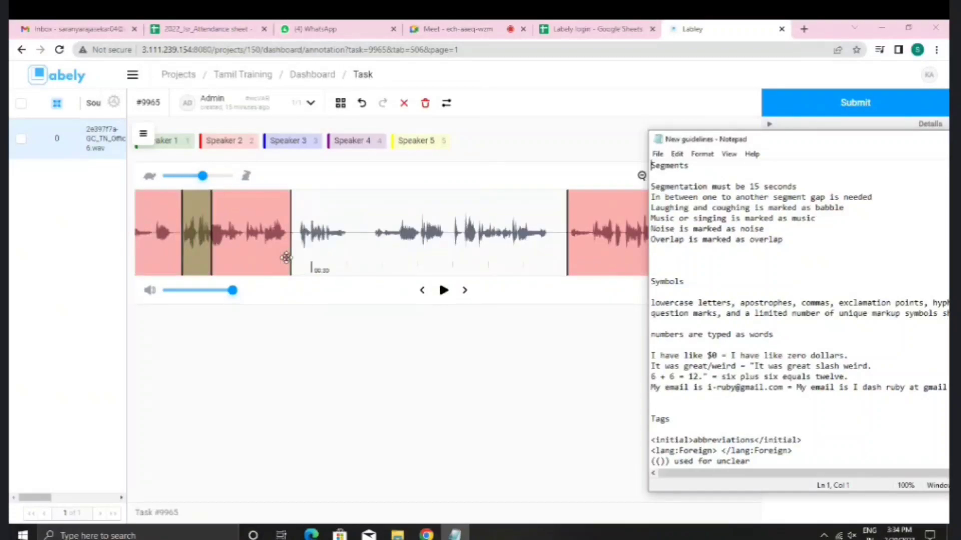
{"action": "scroll", "coordinate": [286, 258], "scroll_direction": "right", "scroll_amount": 14}
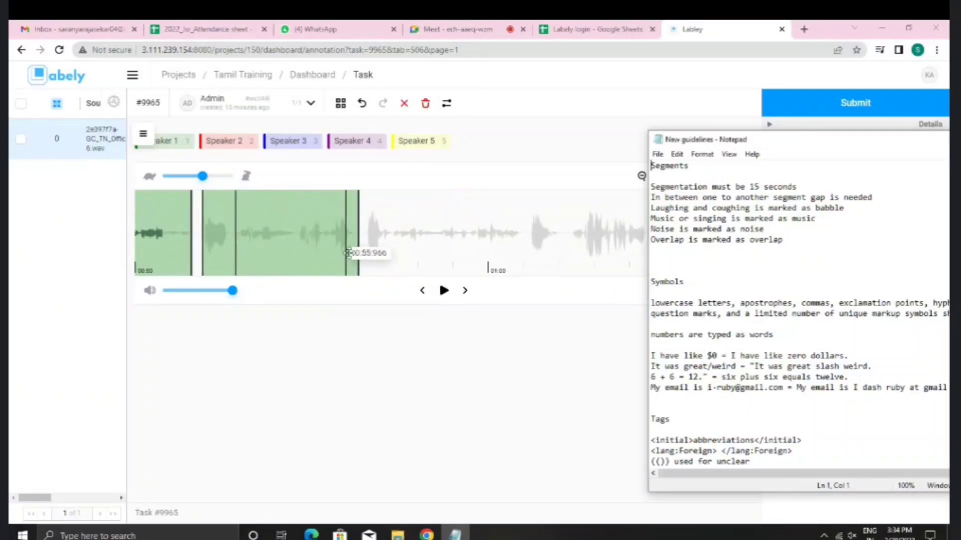
{"action": "left_click", "coordinate": [365, 252]}
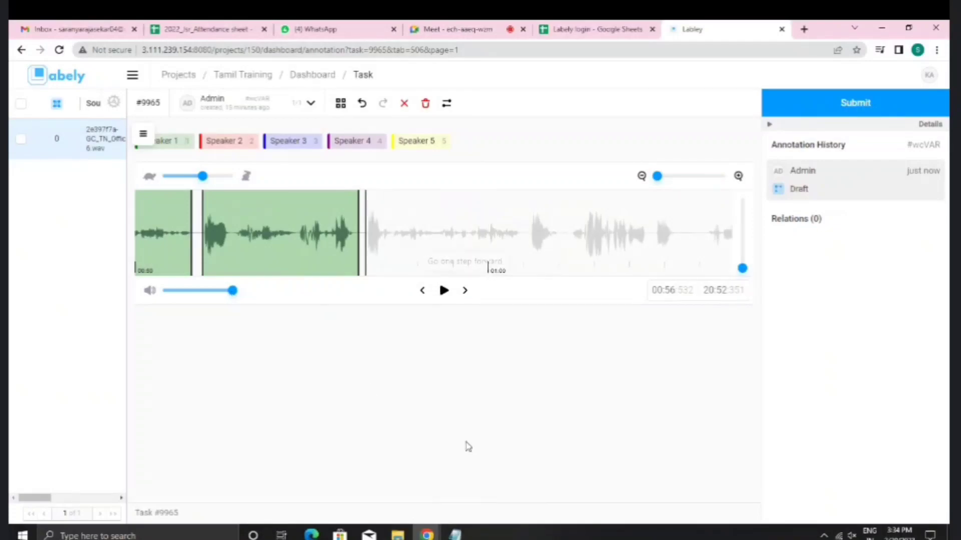
Step: Recheck the regions reaching about 0:57 and make Speaker 1 the active label
{"action": "mouse_move", "coordinate": [454, 533]}
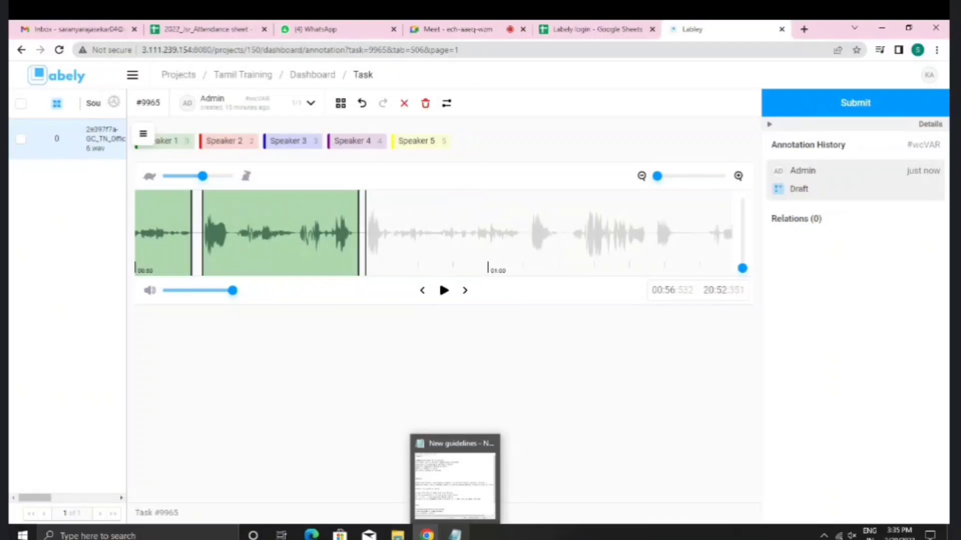
{"action": "scroll", "coordinate": [261, 246], "scroll_direction": "left", "scroll_amount": 7}
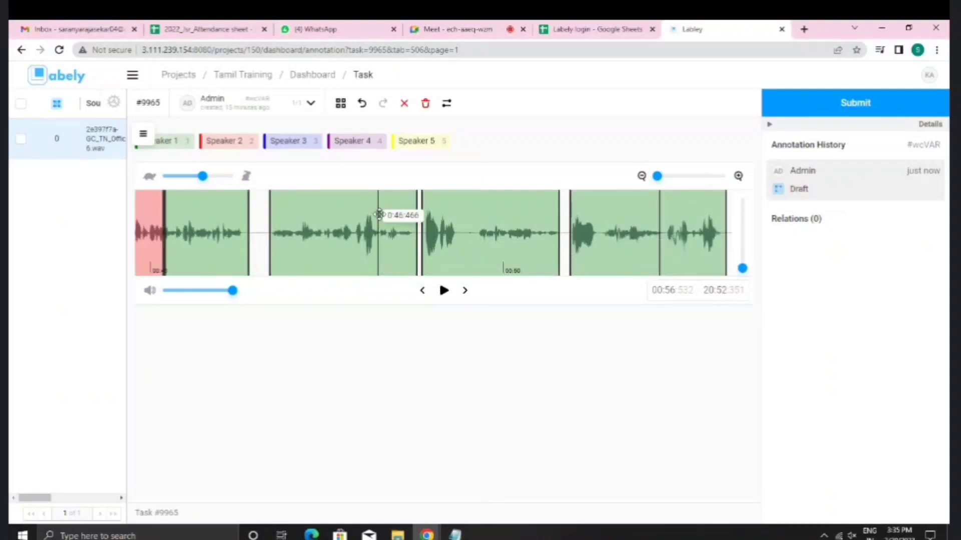
{"action": "scroll", "coordinate": [350, 247], "scroll_direction": "left", "scroll_amount": 15}
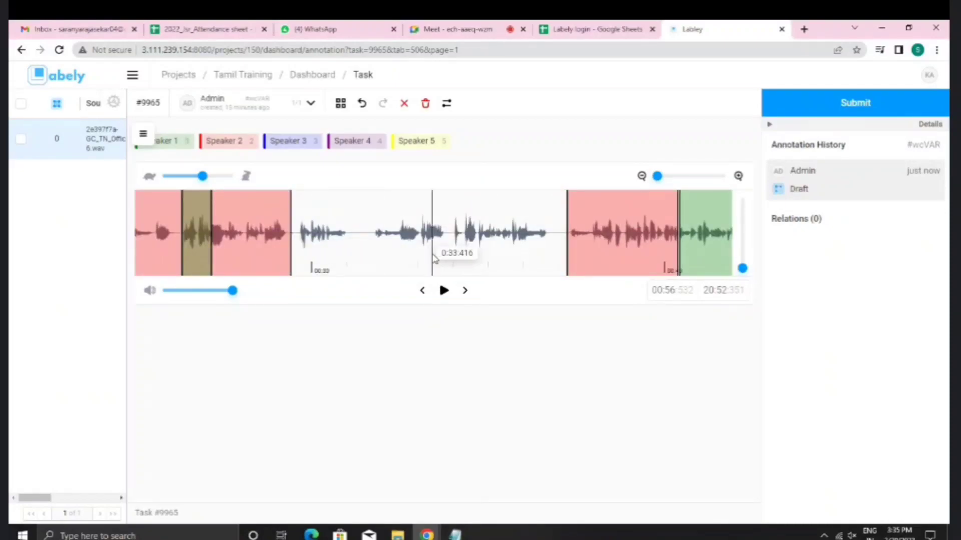
{"action": "scroll", "coordinate": [432, 254], "scroll_direction": "right", "scroll_amount": 3}
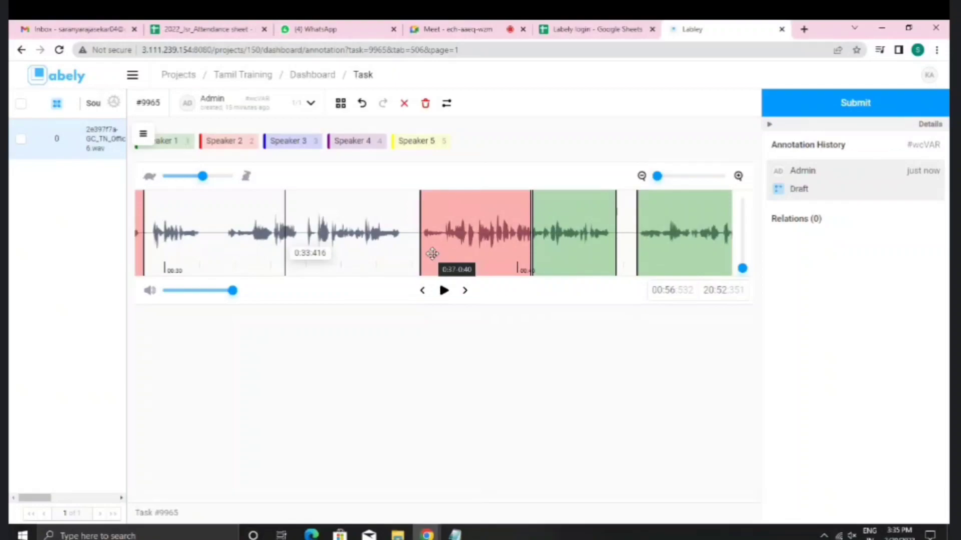
{"action": "scroll", "coordinate": [432, 253], "scroll_direction": "right", "scroll_amount": 2}
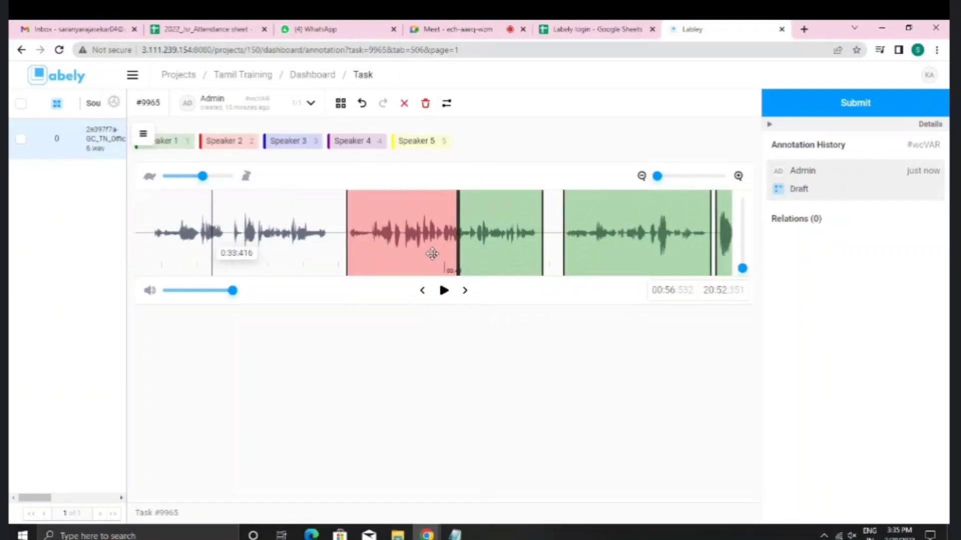
{"action": "scroll", "coordinate": [432, 254], "scroll_direction": "right", "scroll_amount": 4}
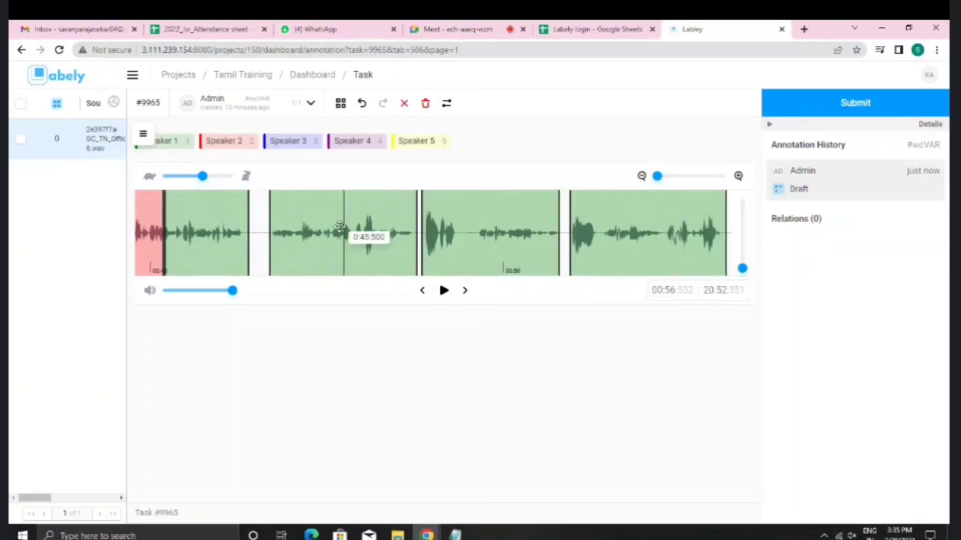
{"action": "scroll", "coordinate": [363, 256], "scroll_direction": "right", "scroll_amount": 2}
{"action": "scroll", "coordinate": [364, 256], "scroll_direction": "right", "scroll_amount": 18}
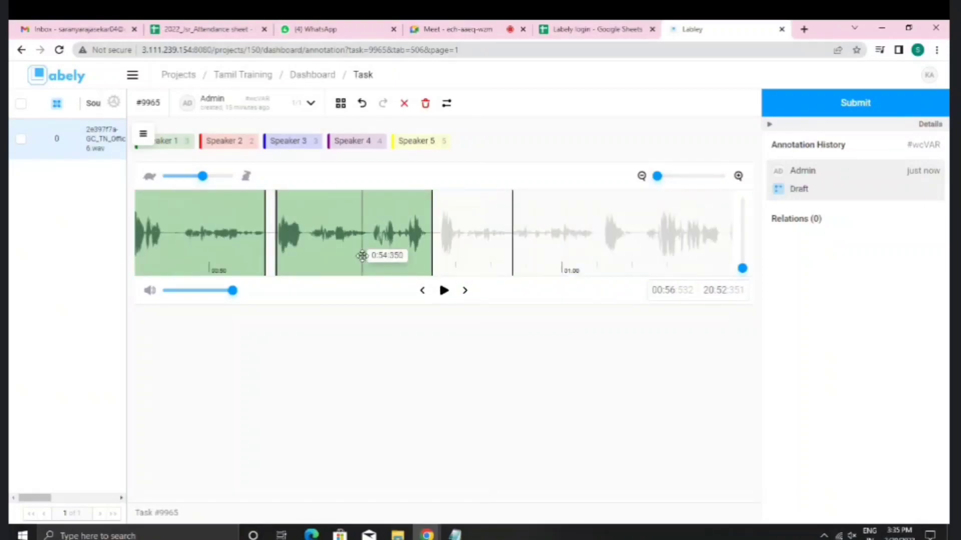
{"action": "scroll", "coordinate": [226, 231], "scroll_direction": "left", "scroll_amount": 4}
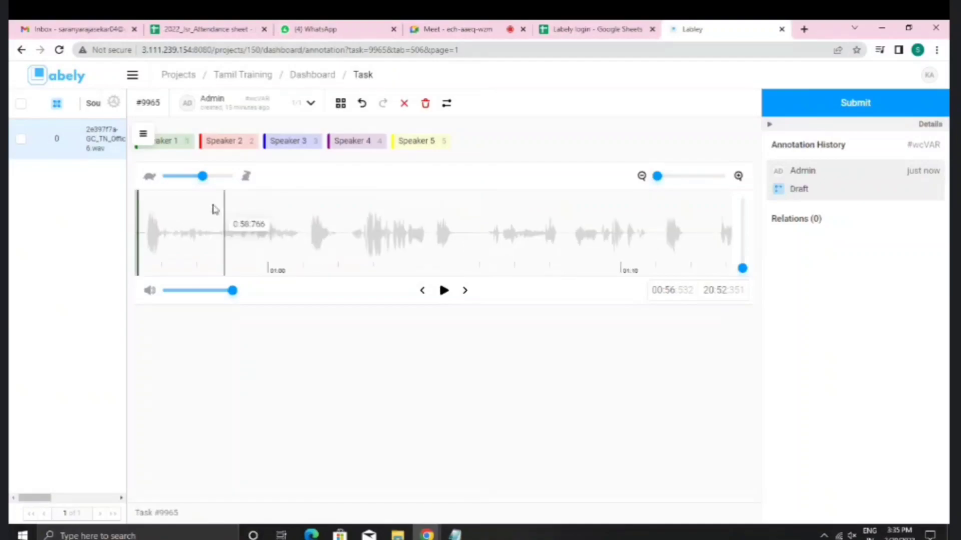
{"action": "left_click", "coordinate": [171, 142]}
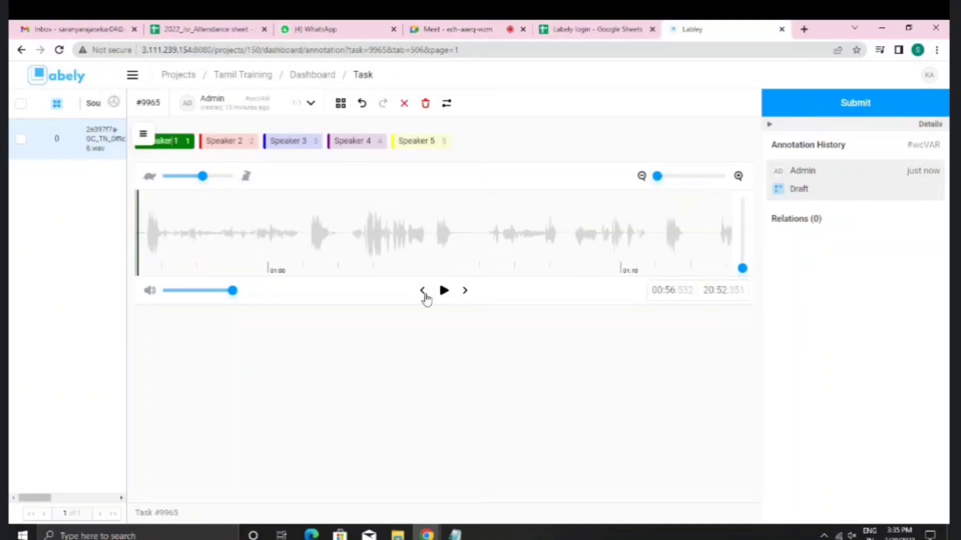
{"action": "left_click", "coordinate": [739, 179]}
{"action": "scroll", "coordinate": [448, 248], "scroll_direction": "right", "scroll_amount": 3}
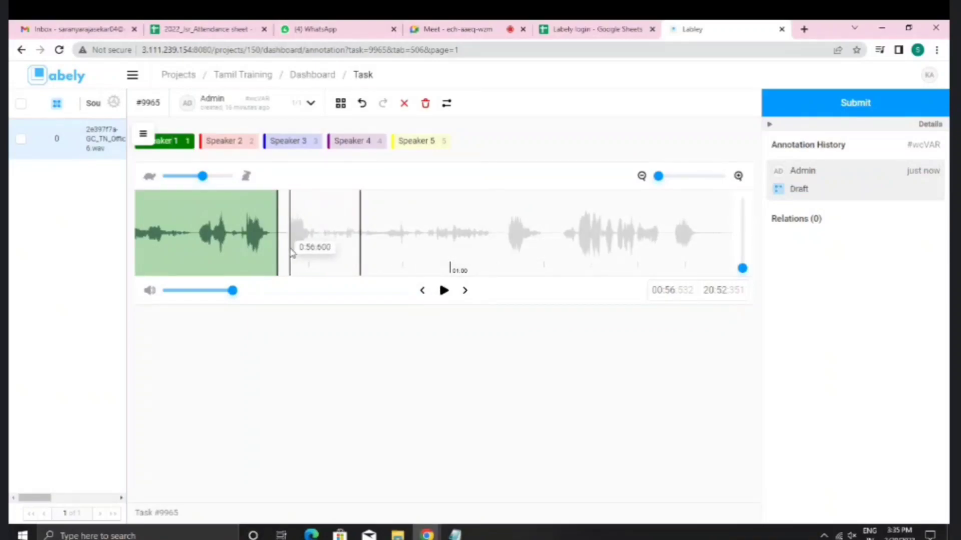
{"action": "left_click_drag", "start_coordinate": [285, 253], "coordinate": [493, 252]}
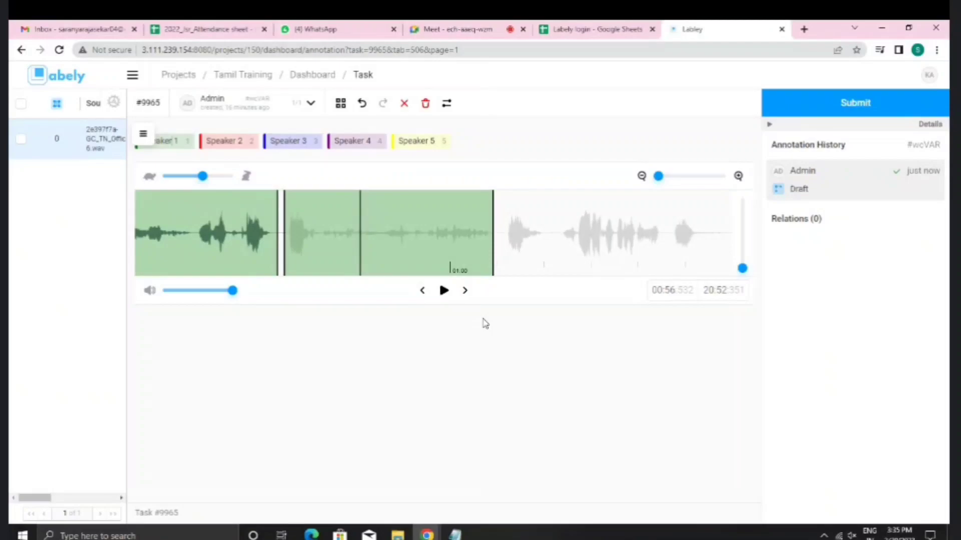
{"action": "left_click", "coordinate": [392, 247]}
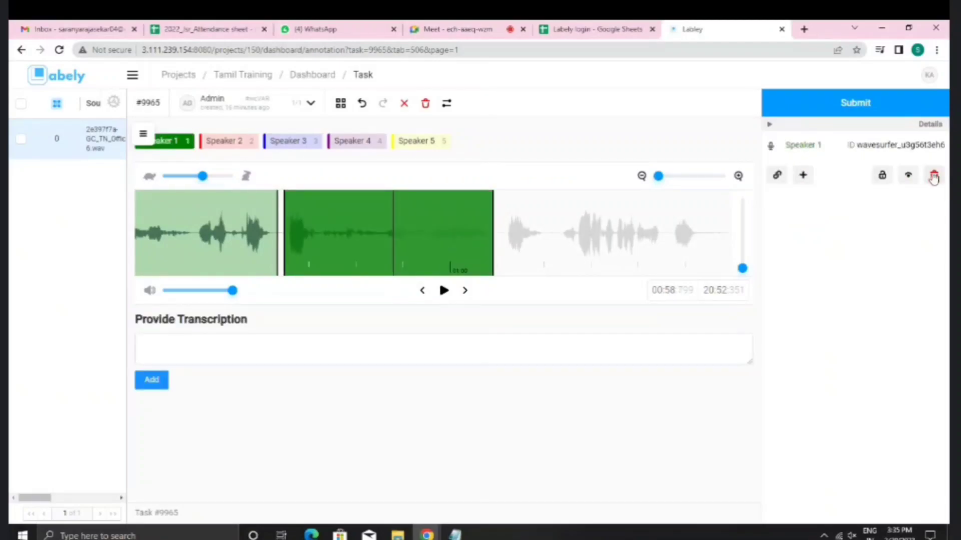
{"action": "left_click", "coordinate": [934, 176]}
{"action": "scroll", "coordinate": [307, 251], "scroll_direction": "up", "scroll_amount": 3}
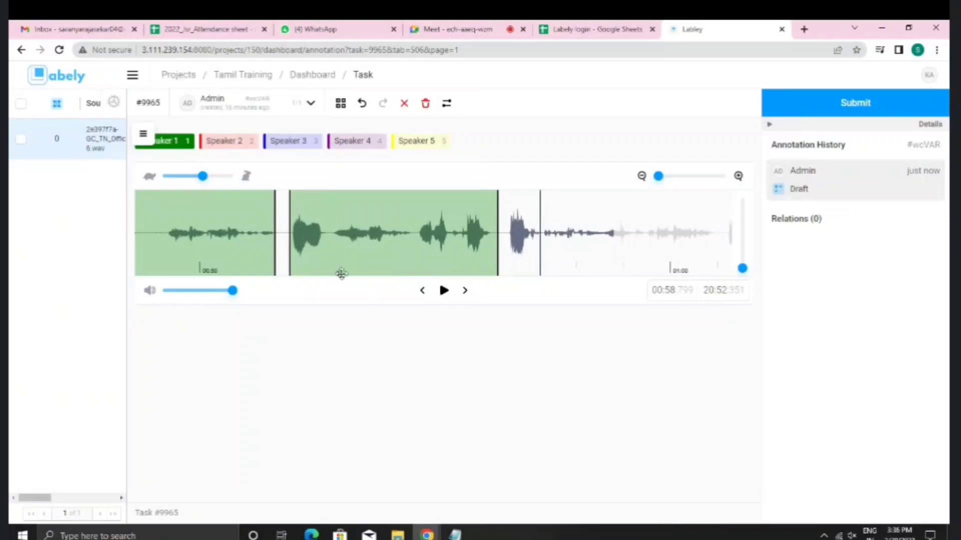
{"action": "scroll", "coordinate": [342, 250], "scroll_direction": "right", "scroll_amount": 3}
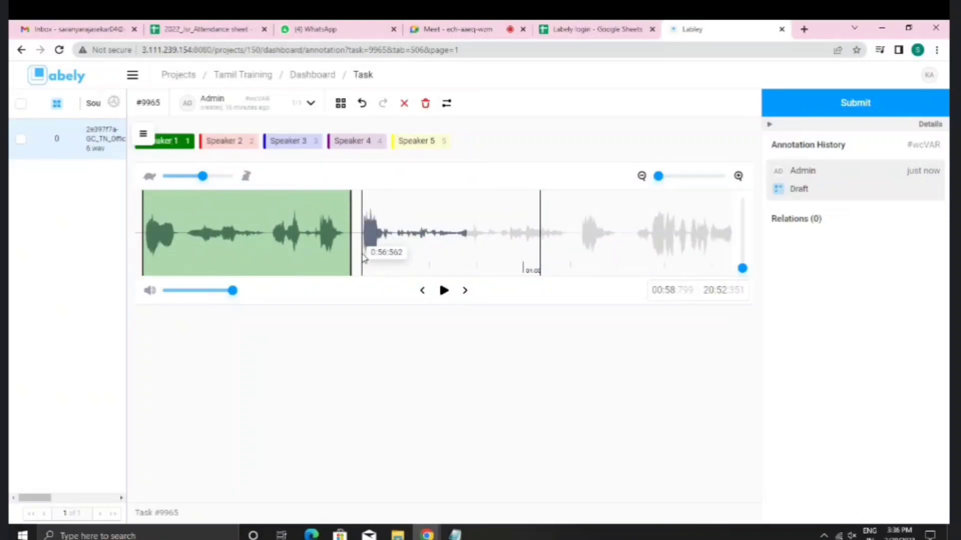
{"action": "scroll", "coordinate": [366, 256], "scroll_direction": "left", "scroll_amount": 5}
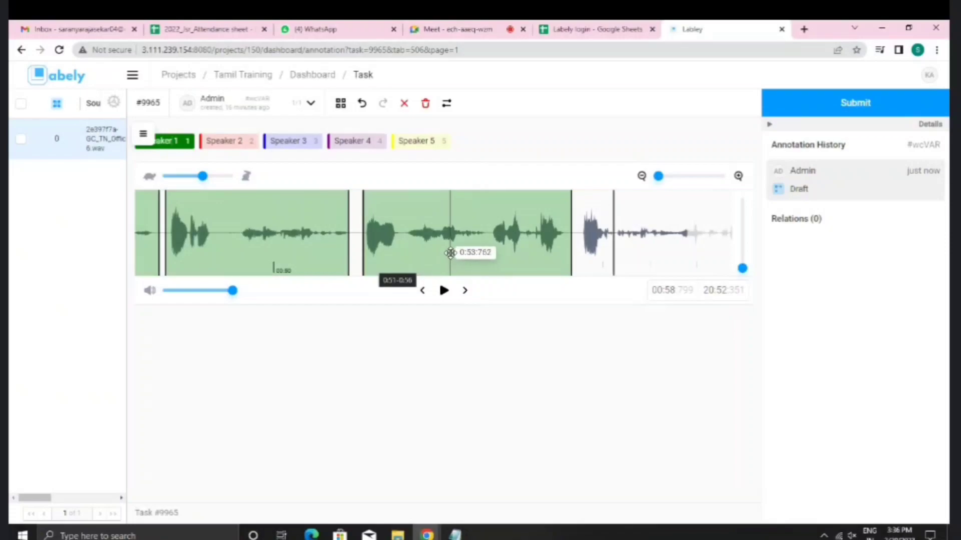
{"action": "scroll", "coordinate": [535, 239], "scroll_direction": "right", "scroll_amount": 3}
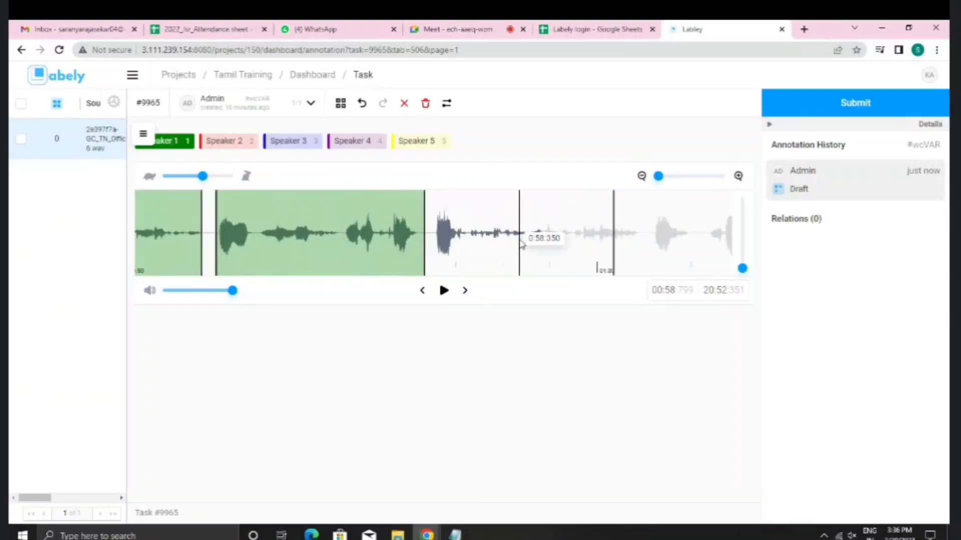
{"action": "scroll", "coordinate": [399, 256], "scroll_direction": "right", "scroll_amount": 2}
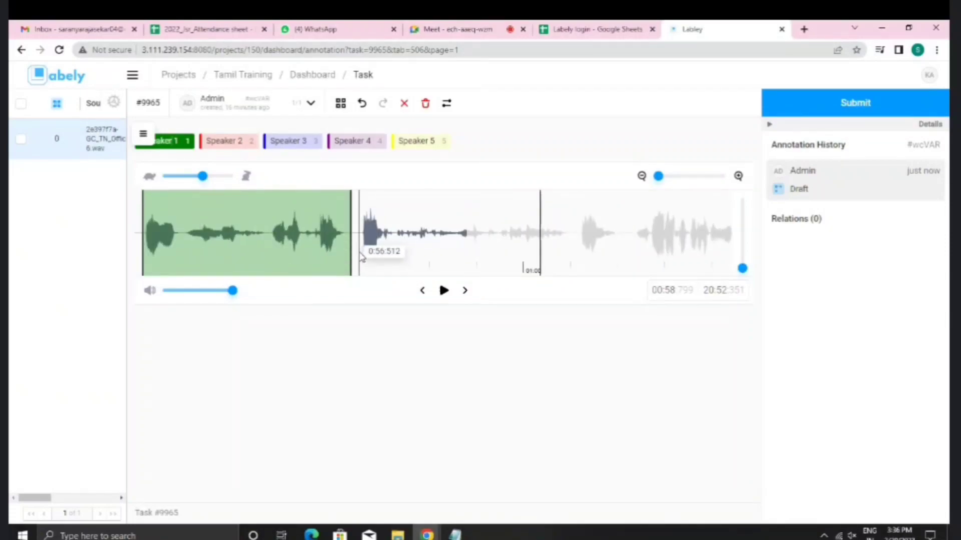
{"action": "scroll", "coordinate": [360, 254], "scroll_direction": "left", "scroll_amount": 6}
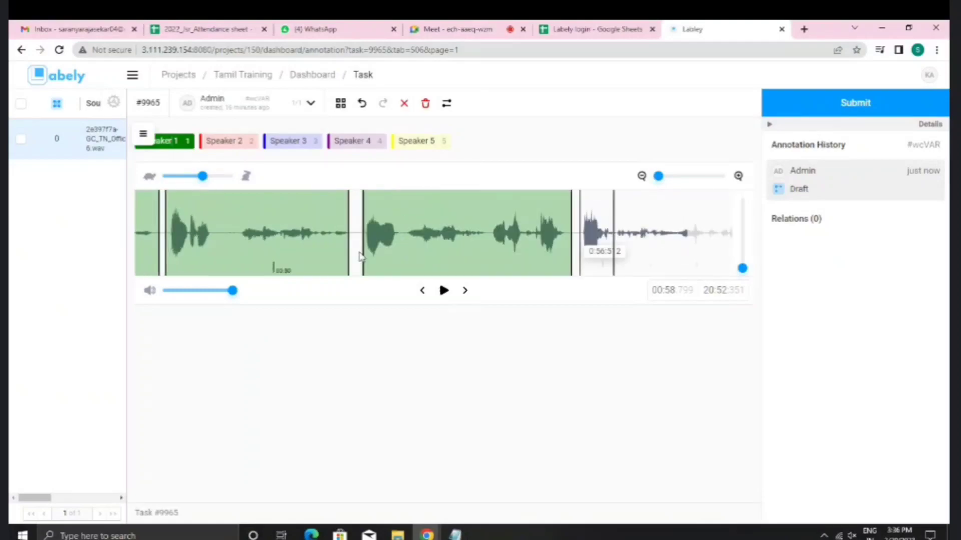
{"action": "scroll", "coordinate": [359, 252], "scroll_direction": "left", "scroll_amount": 2}
{"action": "scroll", "coordinate": [360, 251], "scroll_direction": "right", "scroll_amount": 5}
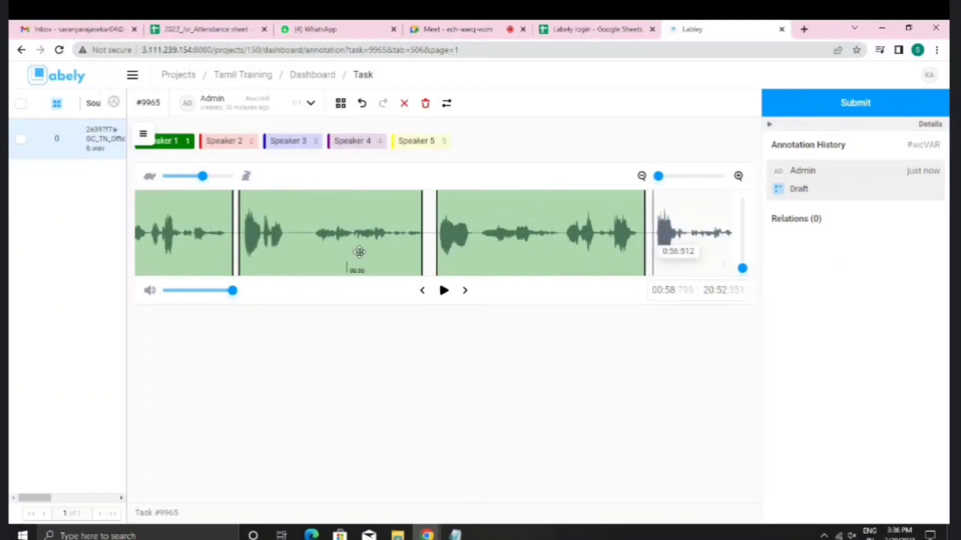
{"action": "scroll", "coordinate": [360, 252], "scroll_direction": "right", "scroll_amount": 3}
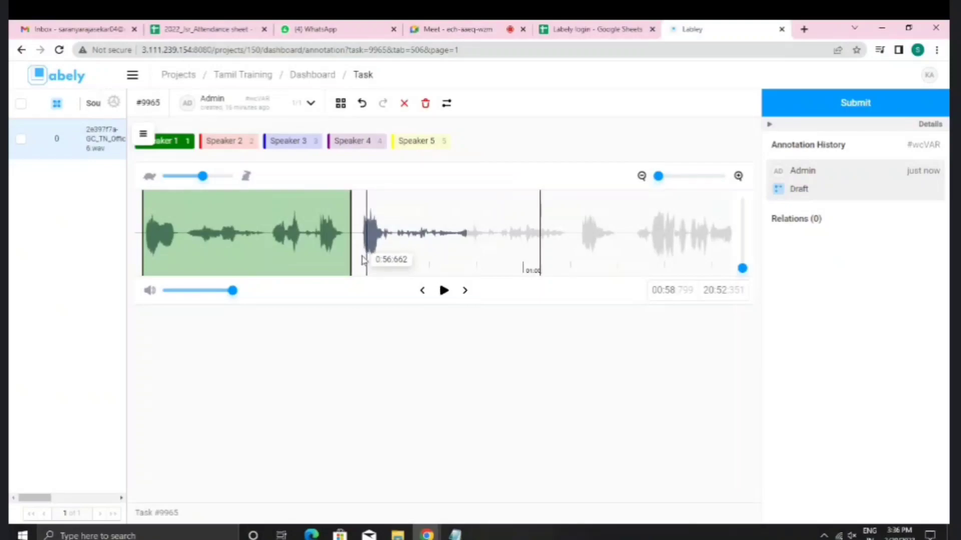
{"action": "left_click", "coordinate": [361, 256]}
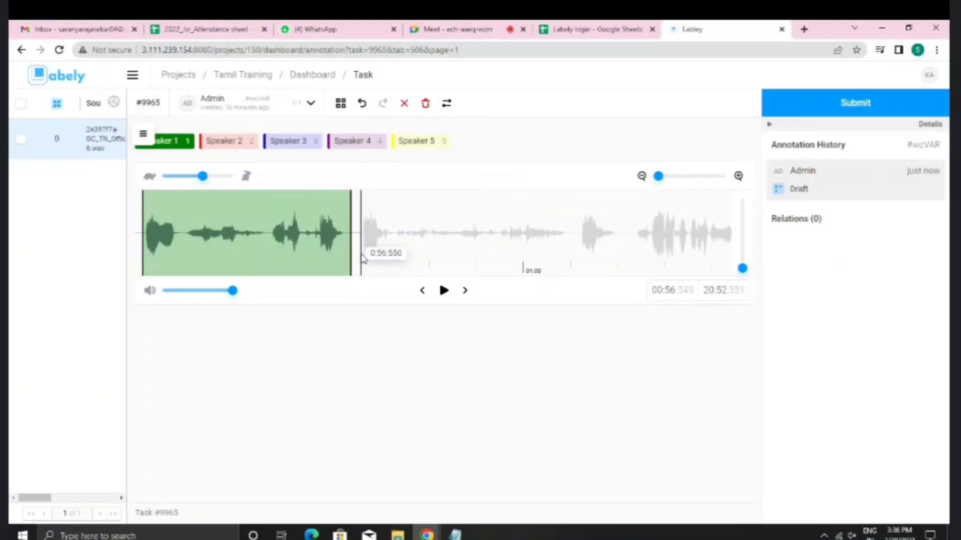
{"action": "scroll", "coordinate": [362, 257], "scroll_direction": "left", "scroll_amount": 3}
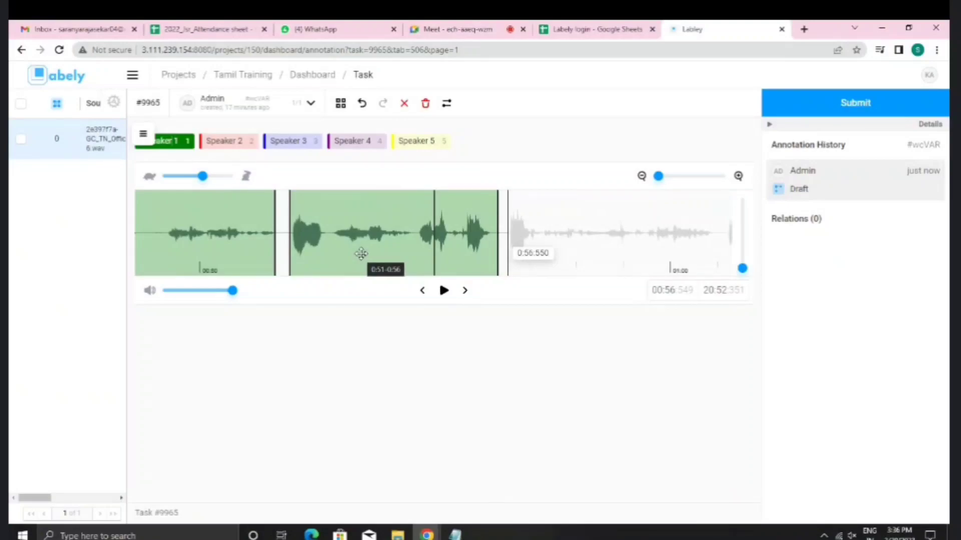
Step: Zoom in and mark a Speaker 1 region from about 0:56 to 1:00, nudging its start later
{"action": "left_click", "coordinate": [738, 176]}
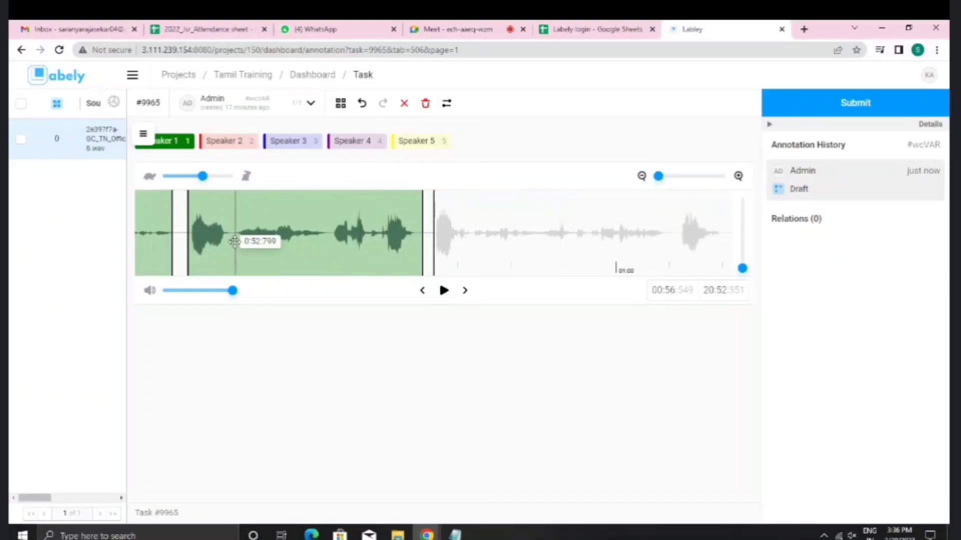
{"action": "scroll", "coordinate": [255, 247], "scroll_direction": "up", "scroll_amount": 3}
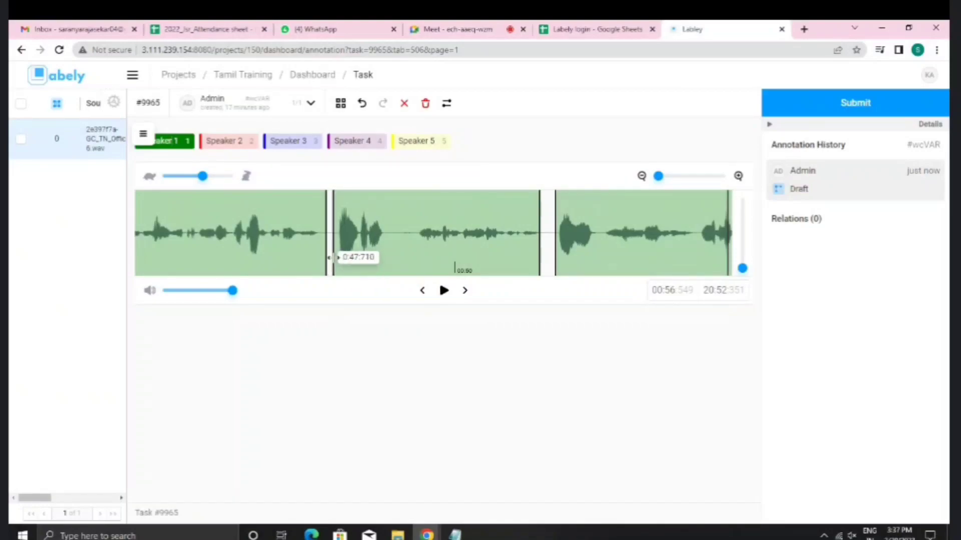
{"action": "scroll", "coordinate": [378, 253], "scroll_direction": "right", "scroll_amount": 5}
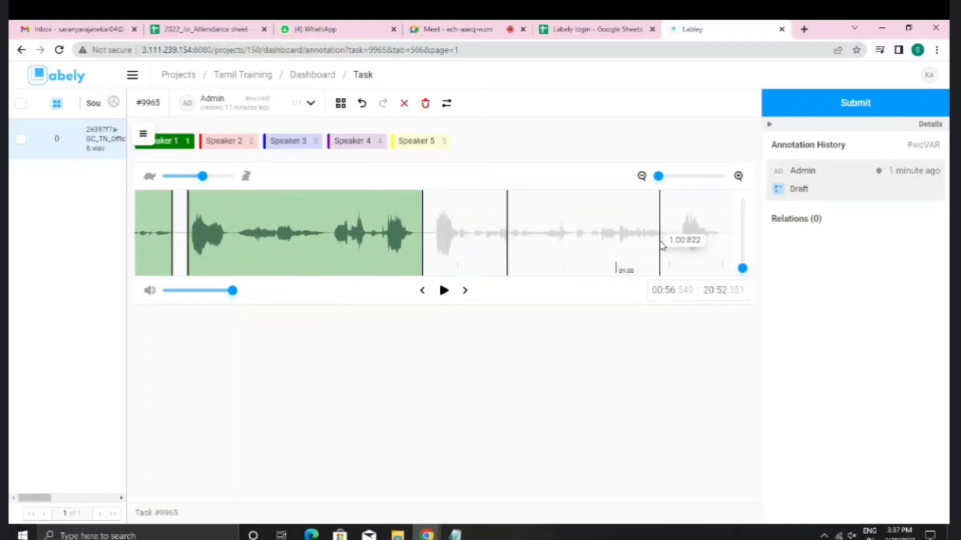
{"action": "left_click_drag", "start_coordinate": [664, 246], "coordinate": [432, 251]}
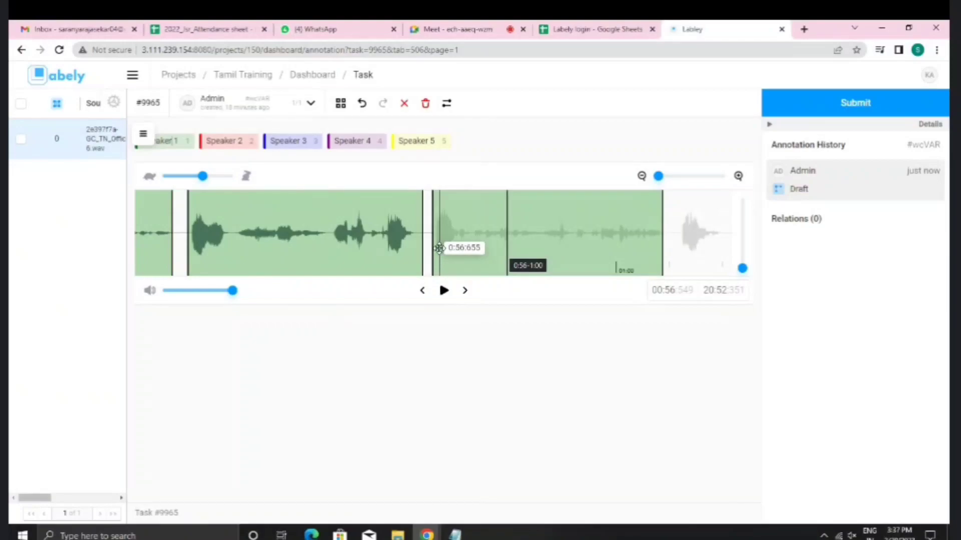
{"action": "left_click_drag", "start_coordinate": [439, 248], "coordinate": [448, 261]}
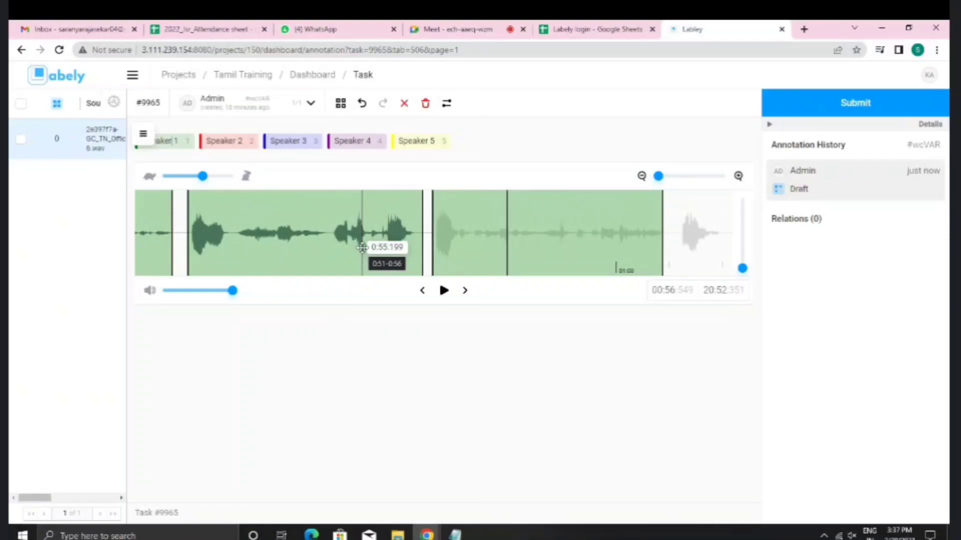
Step: Mark a short Speaker 1 region after 1:01, Speaker 2 from 1:02 to 1:04, and Speaker 1 ending near 1:05
{"action": "scroll", "coordinate": [409, 236], "scroll_direction": "right", "scroll_amount": 5}
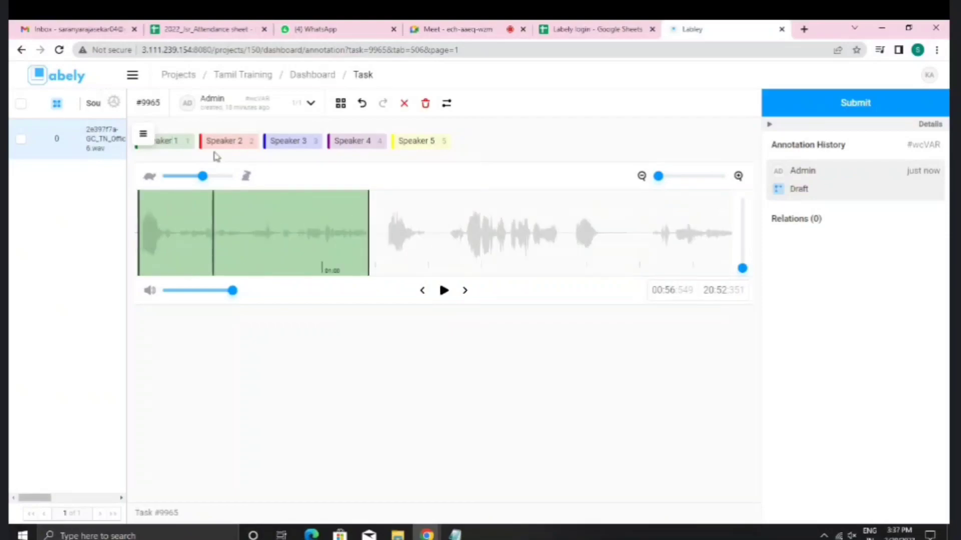
{"action": "left_click", "coordinate": [185, 142]}
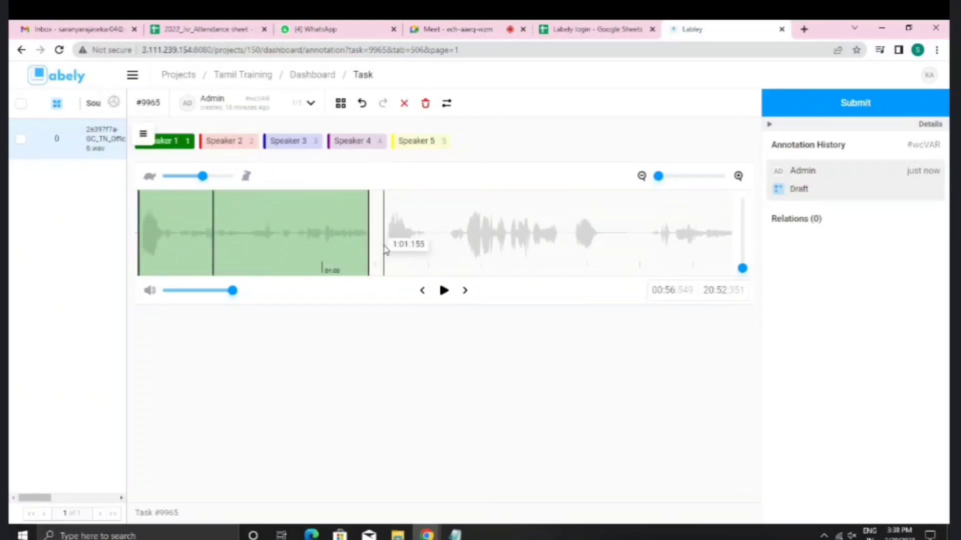
{"action": "left_click_drag", "start_coordinate": [384, 245], "coordinate": [429, 245]}
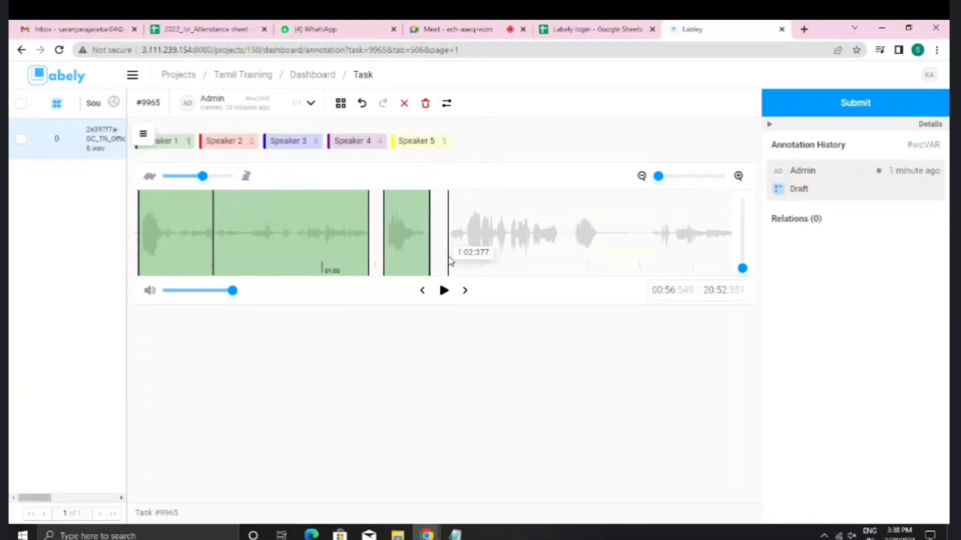
{"action": "left_click", "coordinate": [243, 143]}
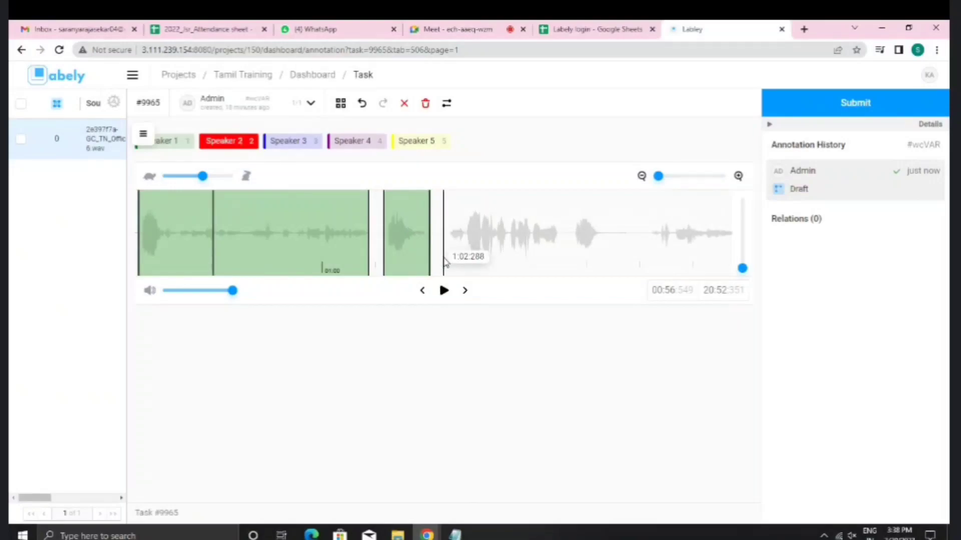
{"action": "left_click_drag", "start_coordinate": [445, 260], "coordinate": [562, 268]}
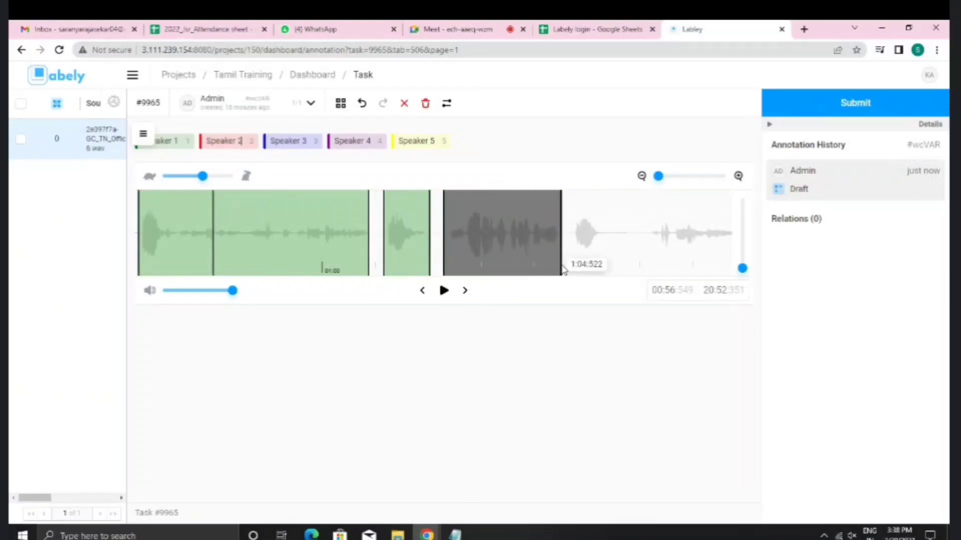
{"action": "left_click", "coordinate": [171, 145]}
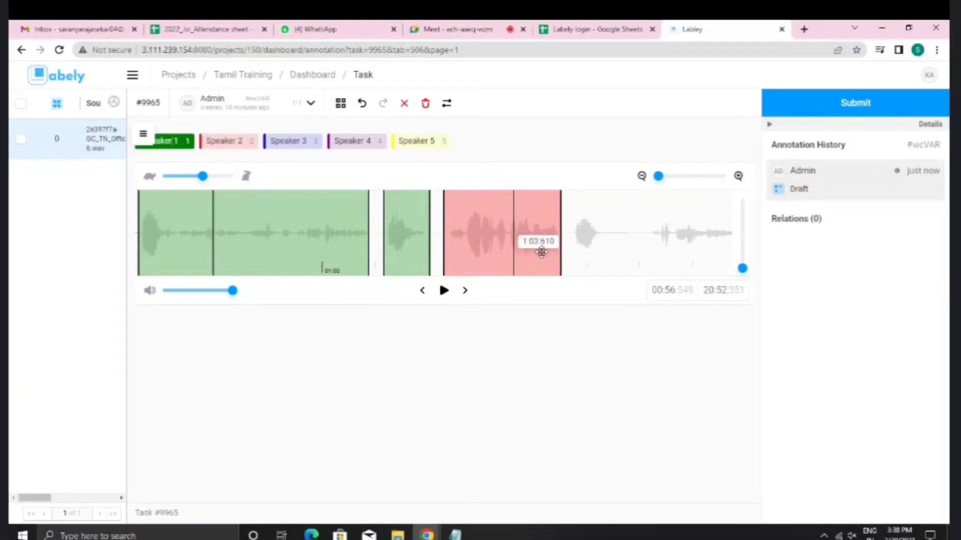
{"action": "left_click_drag", "start_coordinate": [571, 263], "coordinate": [608, 264]}
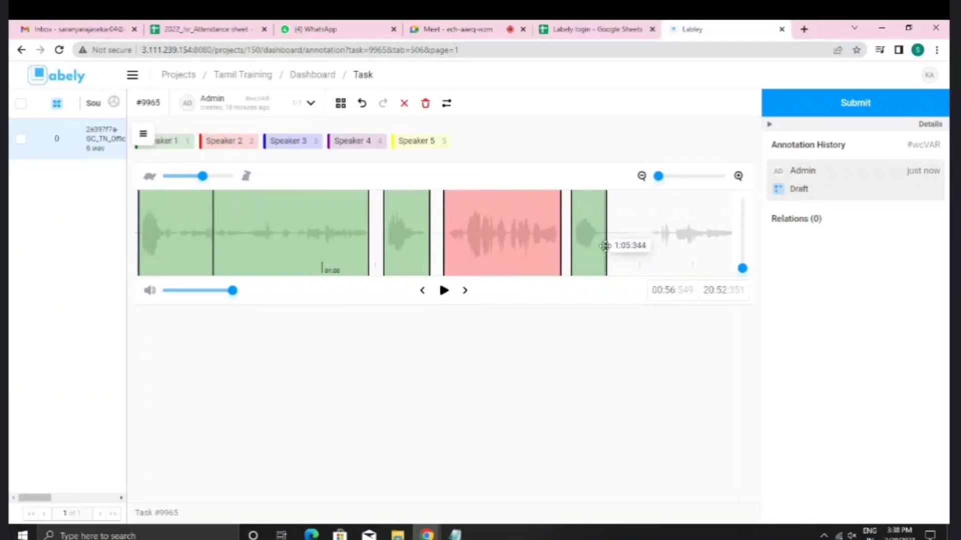
Step: Add a Speaker 1 region from about 1:06 to 1:10.766, then zoom out
{"action": "scroll", "coordinate": [606, 248], "scroll_direction": "right", "scroll_amount": 2}
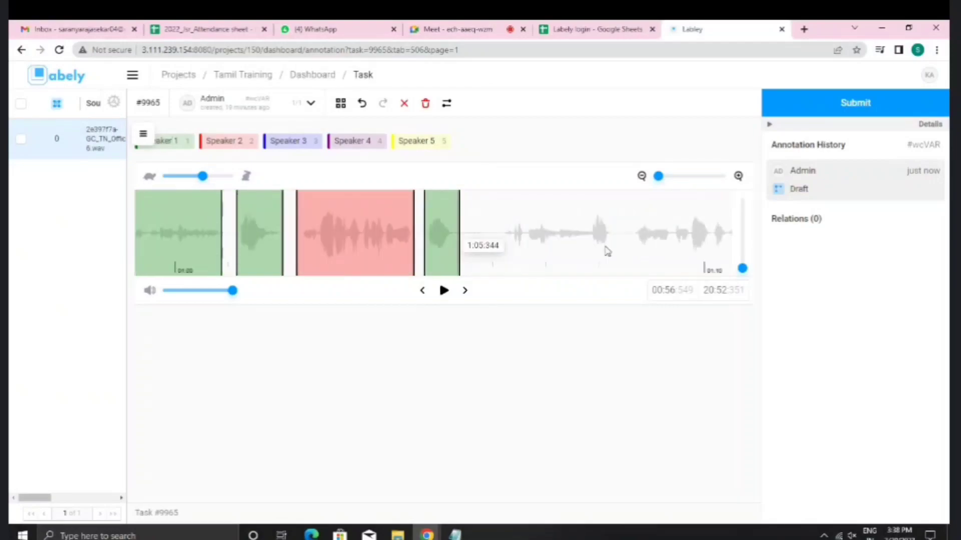
{"action": "scroll", "coordinate": [607, 250], "scroll_direction": "right", "scroll_amount": 2}
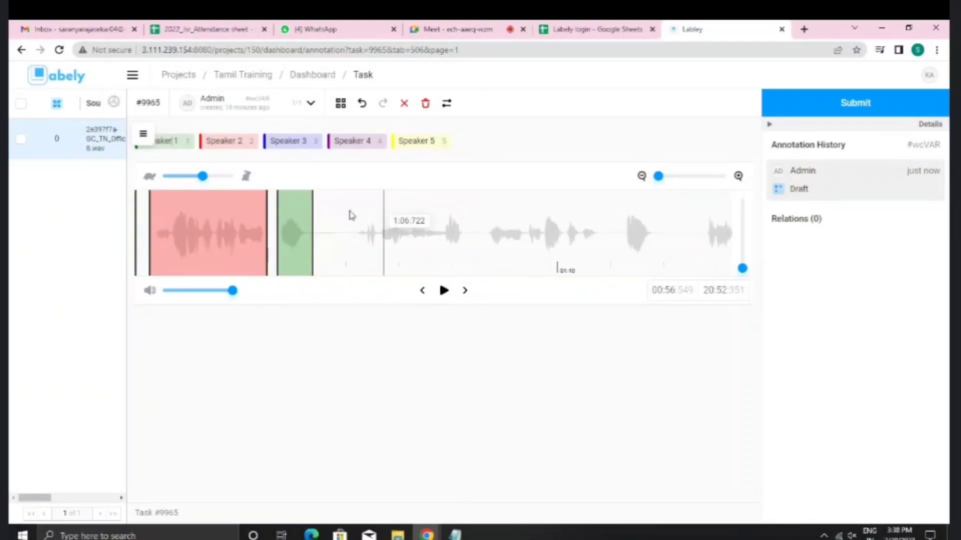
{"action": "left_click", "coordinate": [177, 141]}
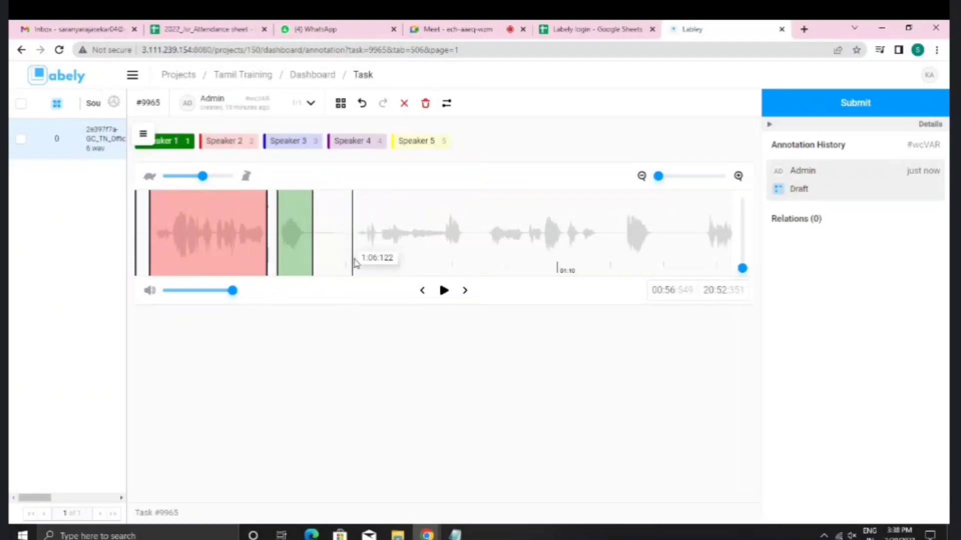
{"action": "left_click_drag", "start_coordinate": [351, 263], "coordinate": [465, 263]}
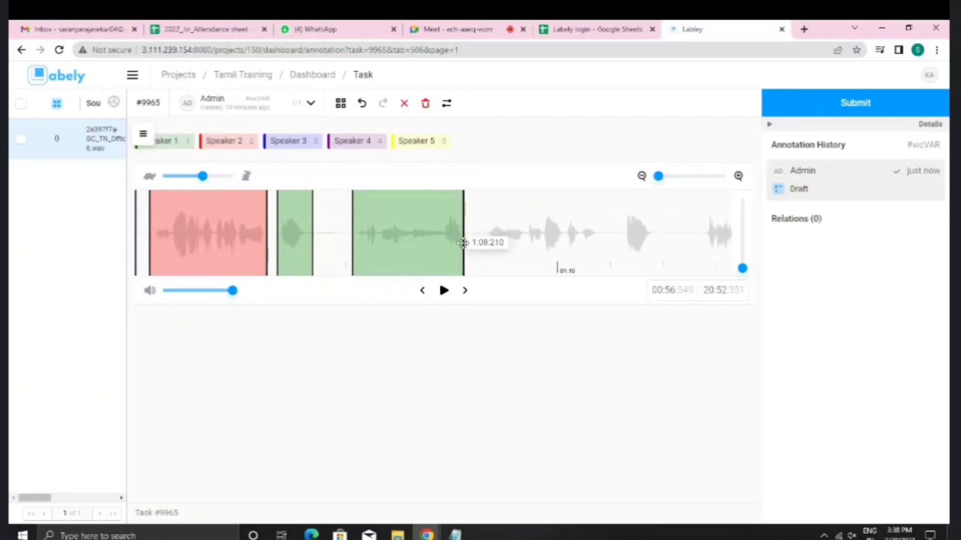
{"action": "left_click_drag", "start_coordinate": [461, 243], "coordinate": [596, 251]}
{"action": "scroll", "coordinate": [601, 250], "scroll_direction": "down", "scroll_amount": 5}
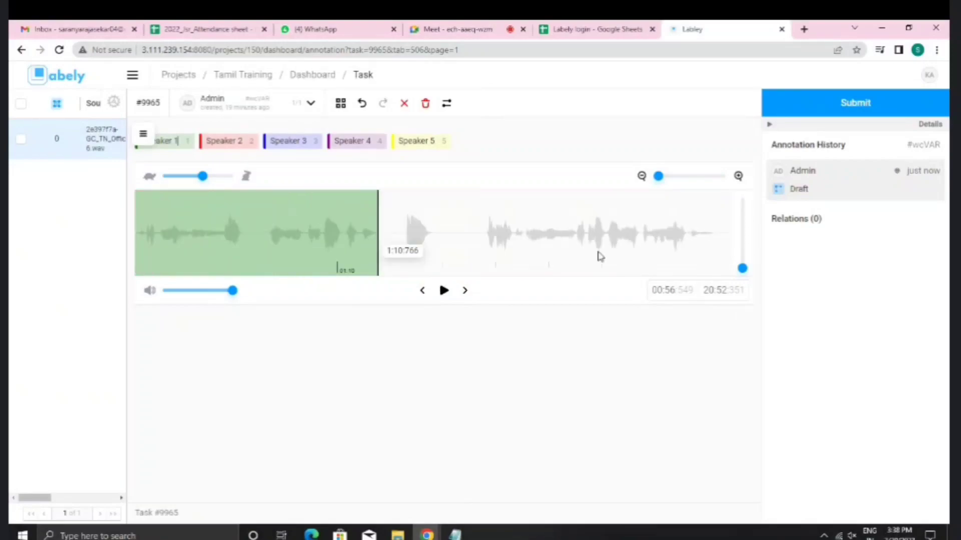
{"action": "left_click", "coordinate": [641, 178]}
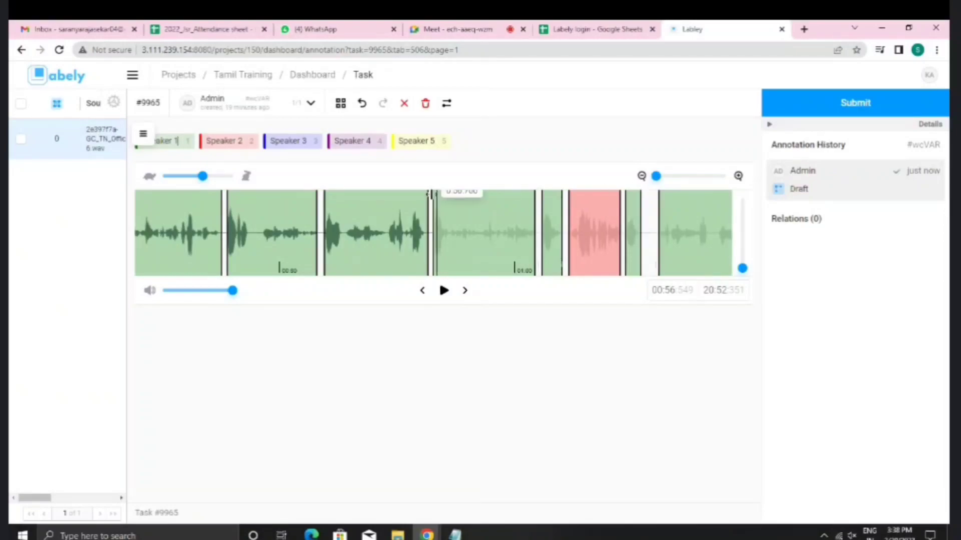
{"action": "scroll", "coordinate": [454, 233], "scroll_direction": "down", "scroll_amount": 6}
{"action": "scroll", "coordinate": [454, 233], "scroll_direction": "down", "scroll_amount": 3}
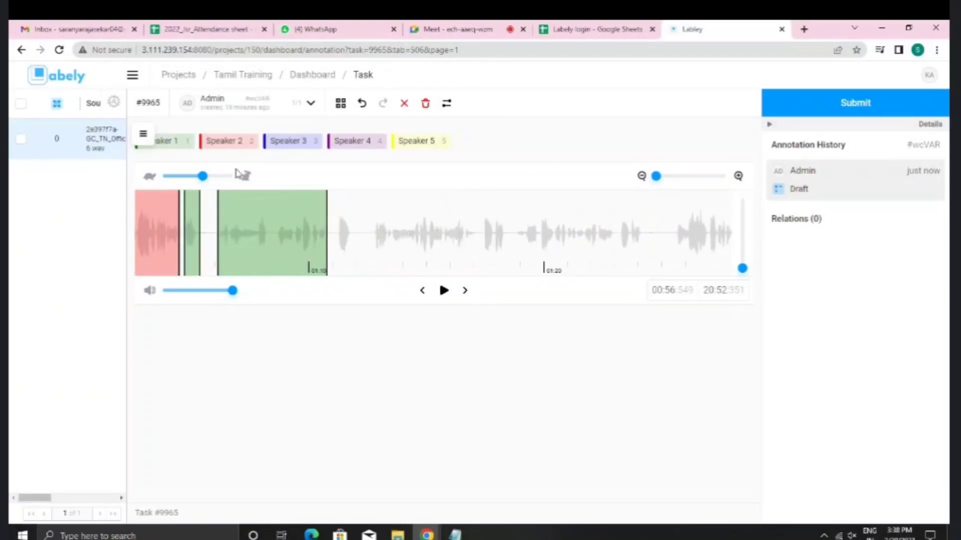
Step: Make Speaker 1 the active label and bring up the New guidelines notes in Notepad
{"action": "left_click", "coordinate": [186, 144]}
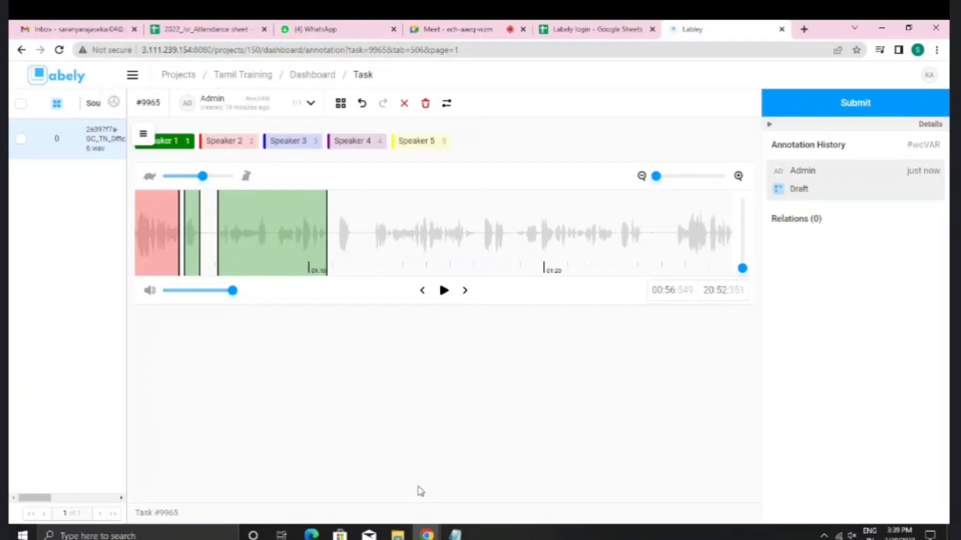
{"action": "left_click", "coordinate": [454, 535]}
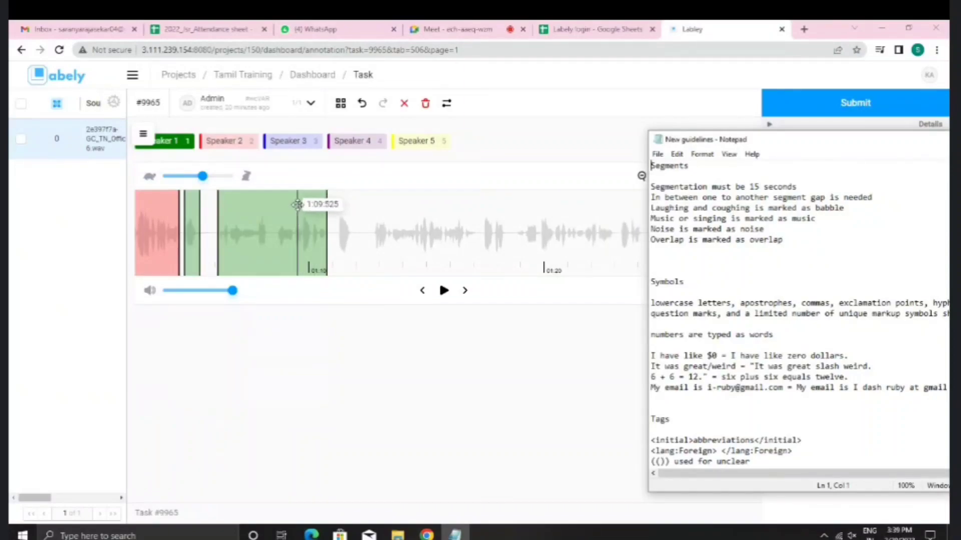
Step: Check the 'laughing and coughing is babble' rule, then open transcription for the region ending near 1:10
{"action": "scroll", "coordinate": [300, 203], "scroll_direction": "up", "scroll_amount": 3}
{"action": "scroll", "coordinate": [296, 215], "scroll_direction": "up", "scroll_amount": 10}
{"action": "scroll", "coordinate": [295, 234], "scroll_direction": "down", "scroll_amount": 8}
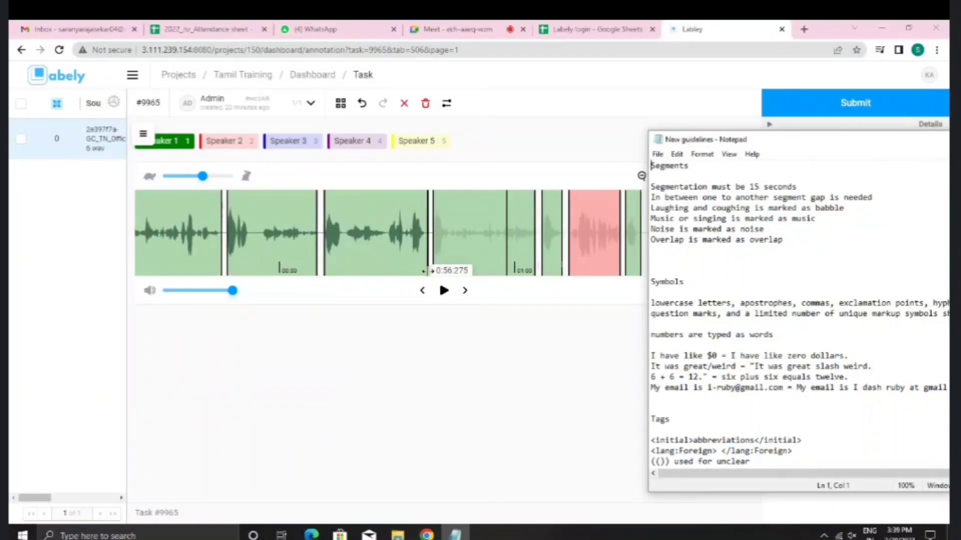
{"action": "scroll", "coordinate": [435, 255], "scroll_direction": "down", "scroll_amount": 3}
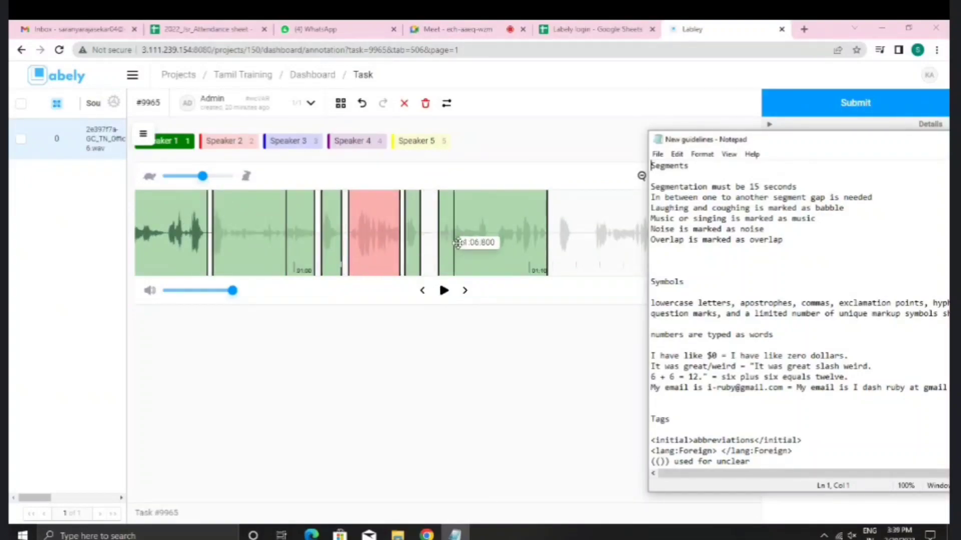
{"action": "scroll", "coordinate": [530, 249], "scroll_direction": "down", "scroll_amount": 2}
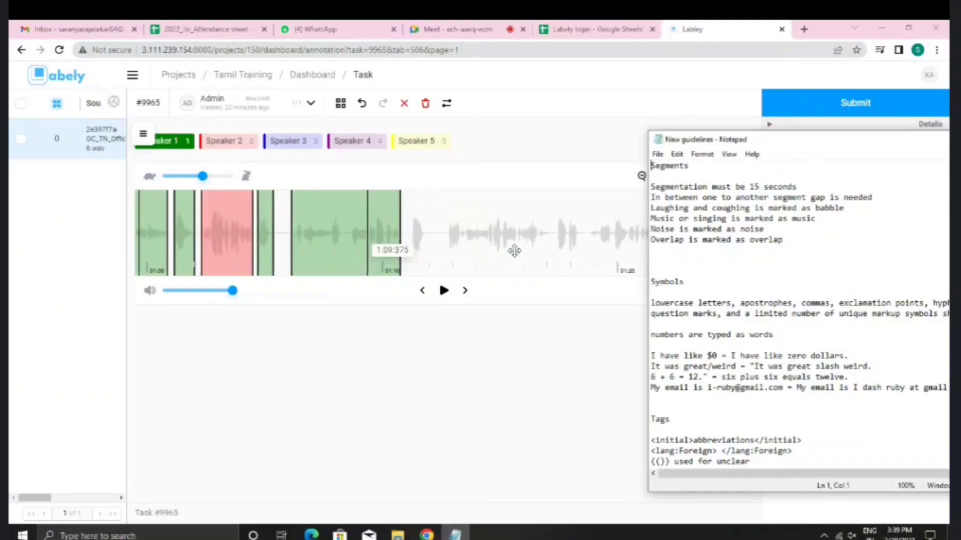
{"action": "left_click_drag", "start_coordinate": [651, 208], "coordinate": [849, 210]}
{"action": "left_click", "coordinate": [814, 211]}
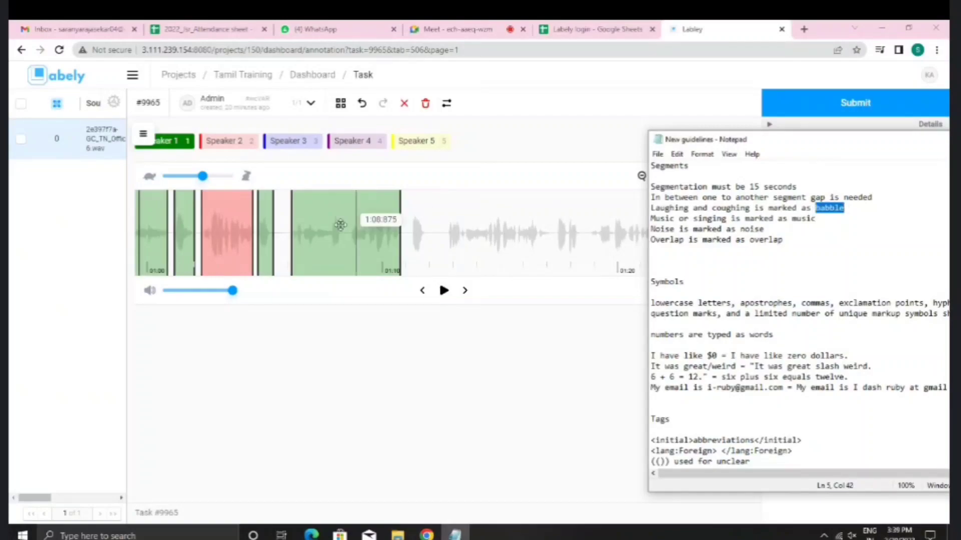
{"action": "left_click", "coordinate": [361, 226]}
{"action": "left_click", "coordinate": [235, 350]}
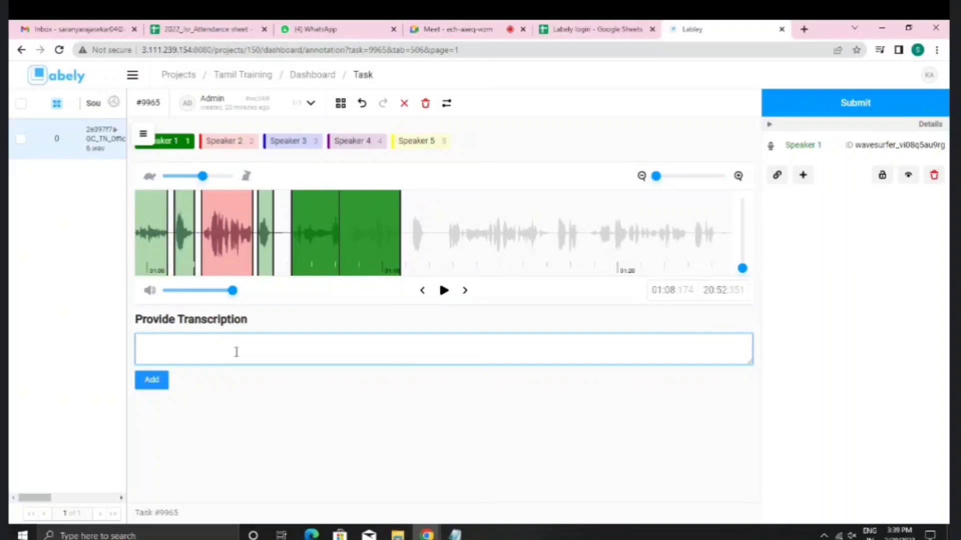
Step: Transcribe the region ending near 1:10 as 'hi good day this is [babble]', confirming the babble rule
{"action": "type", "text": "hi good day this is"}
{"action": "left_click", "coordinate": [454, 534]}
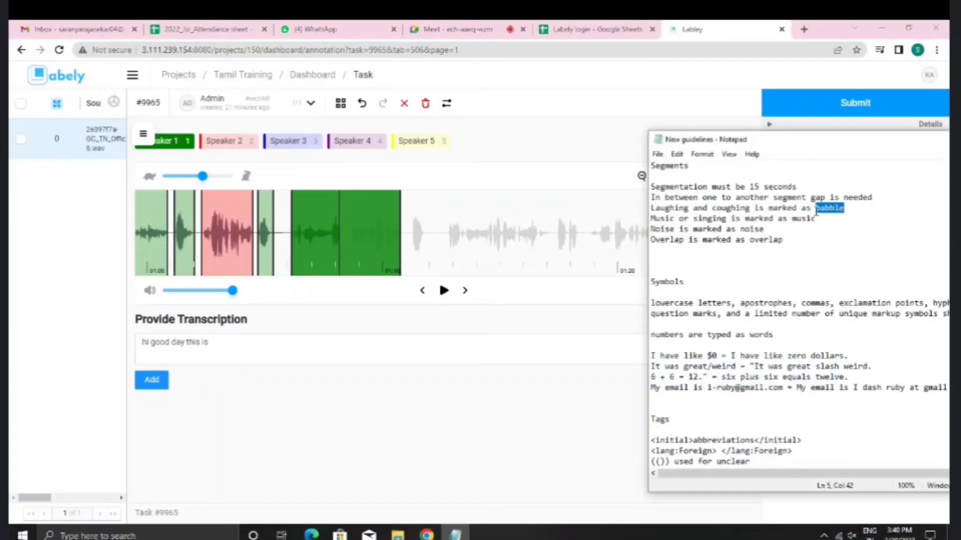
{"action": "left_click", "coordinate": [283, 353]}
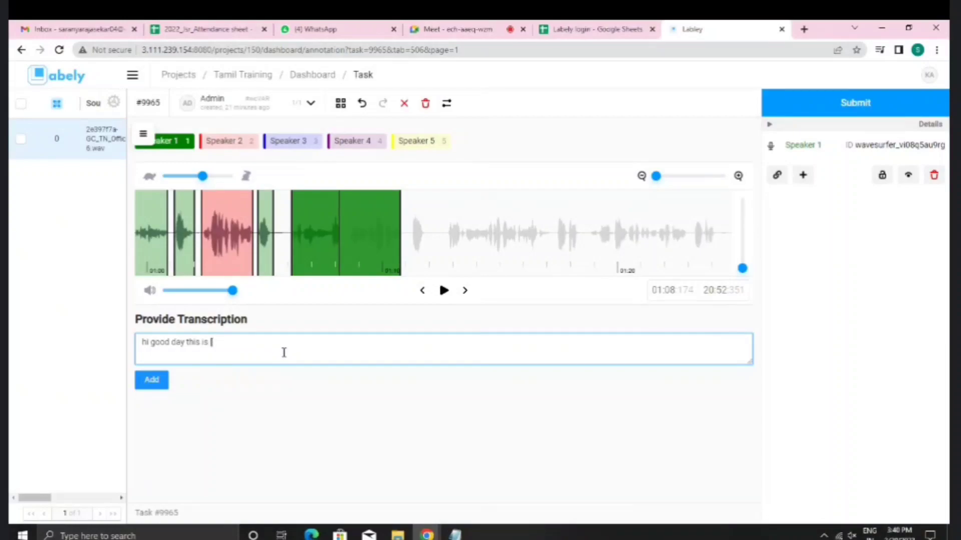
{"action": "type", "text": "[babble]"}
{"action": "left_click_drag", "start_coordinate": [211, 344], "coordinate": [246, 345]}
{"action": "left_click", "coordinate": [246, 345]}
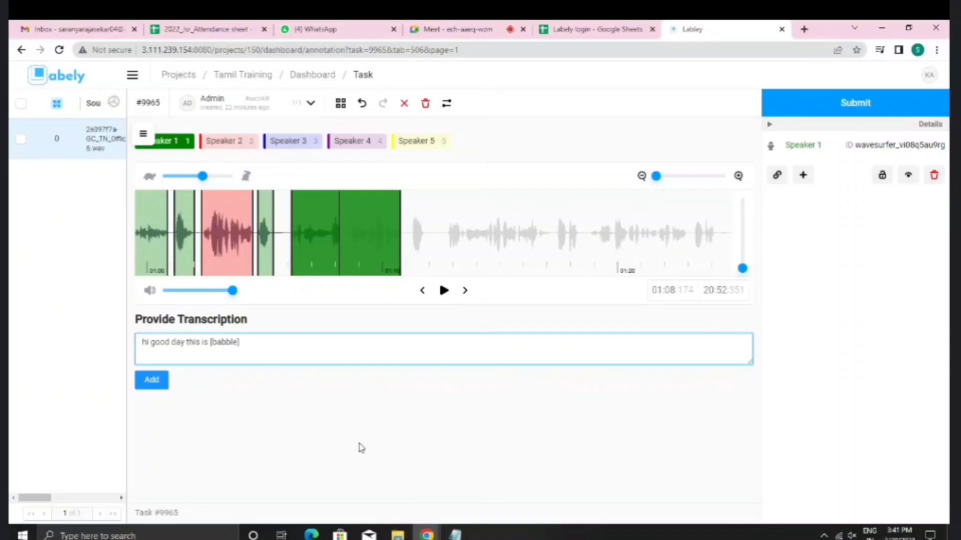
Step: Check the music tagging rule in the guidelines and add a lowercase [music] tag after [babble]
{"action": "left_click", "coordinate": [455, 533]}
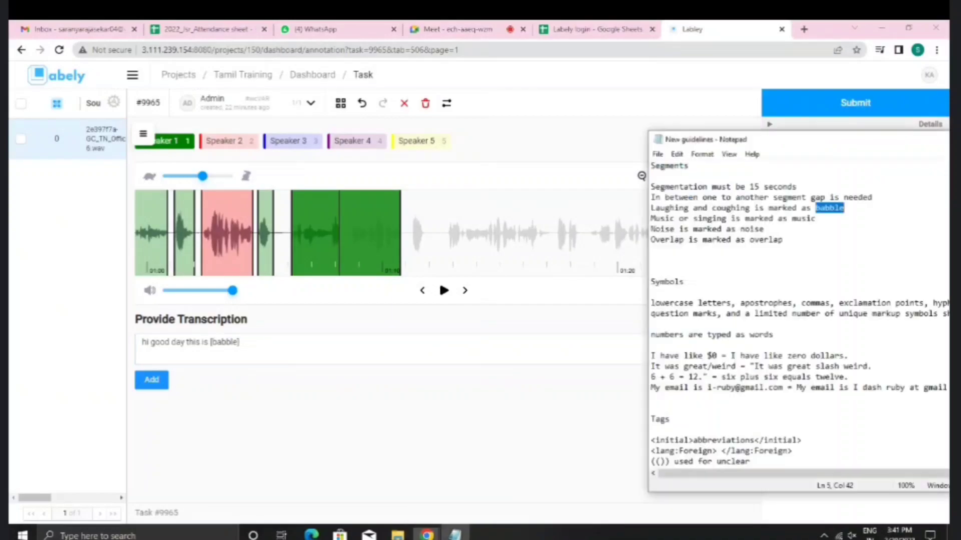
{"action": "left_click", "coordinate": [247, 350]}
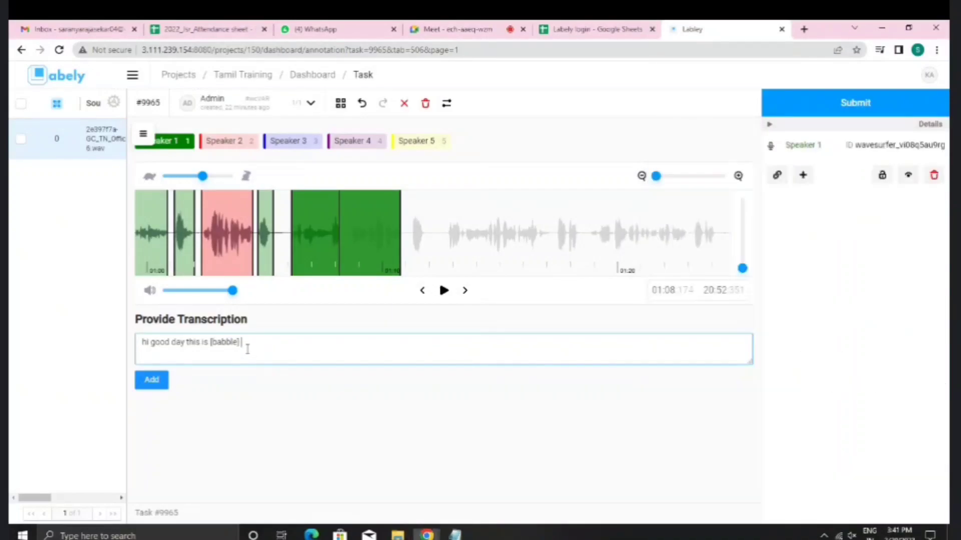
{"action": "left_click", "coordinate": [455, 533]}
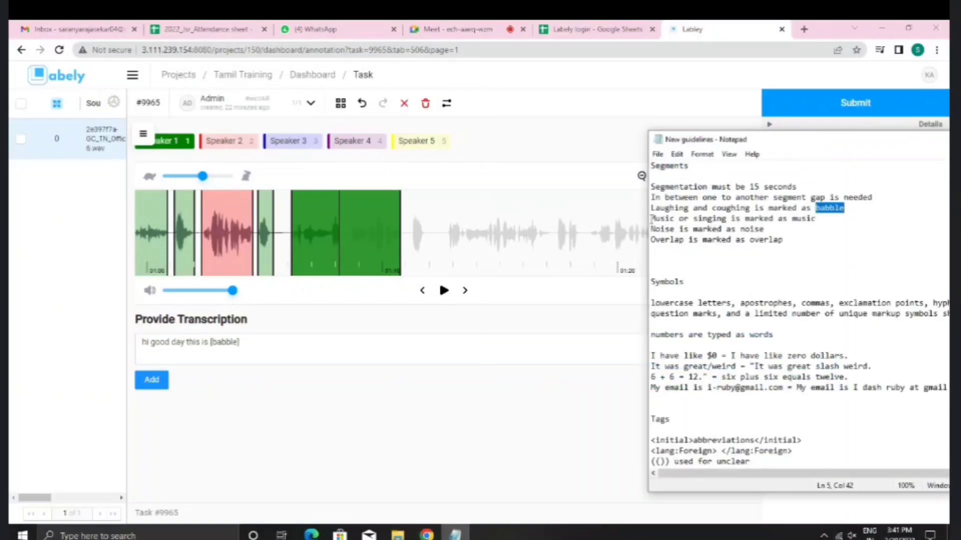
{"action": "left_click_drag", "start_coordinate": [651, 218], "coordinate": [815, 220]}
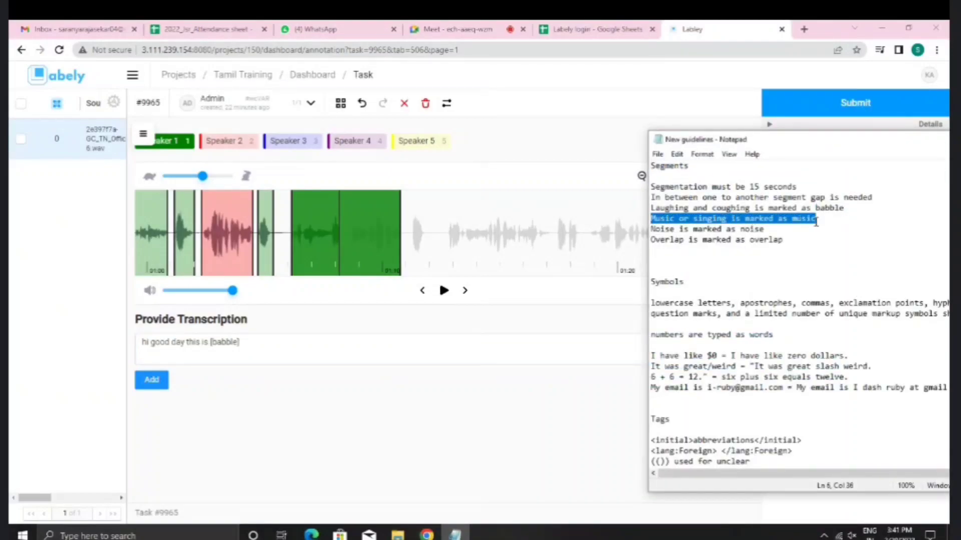
{"action": "left_click", "coordinate": [265, 358]}
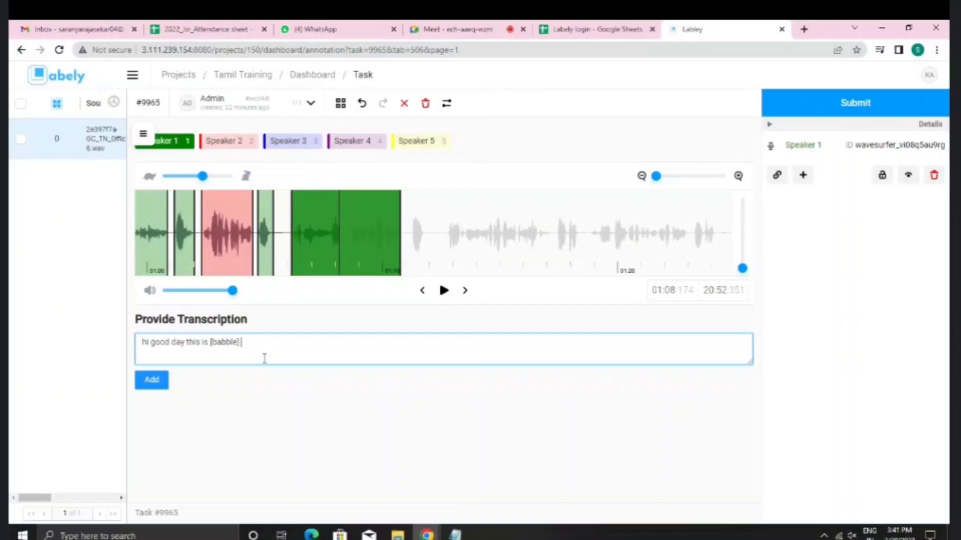
{"action": "type", "text": "[music]"}
Step: Check the noise tagging rule and append [noise] after [music] in the transcription
{"action": "key", "text": "alt+Tab"}
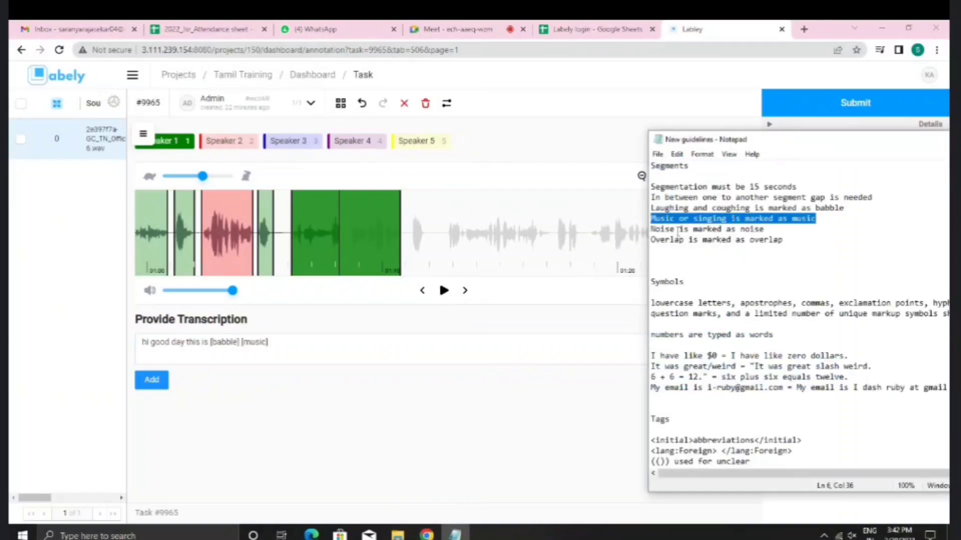
{"action": "left_click_drag", "start_coordinate": [653, 230], "coordinate": [764, 230]}
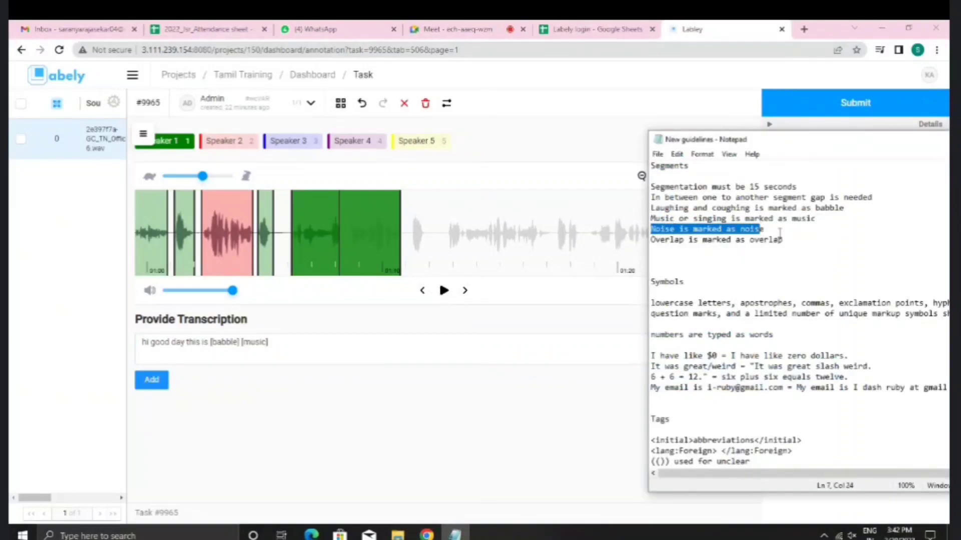
{"action": "left_click", "coordinate": [766, 231]}
{"action": "left_click", "coordinate": [374, 352]}
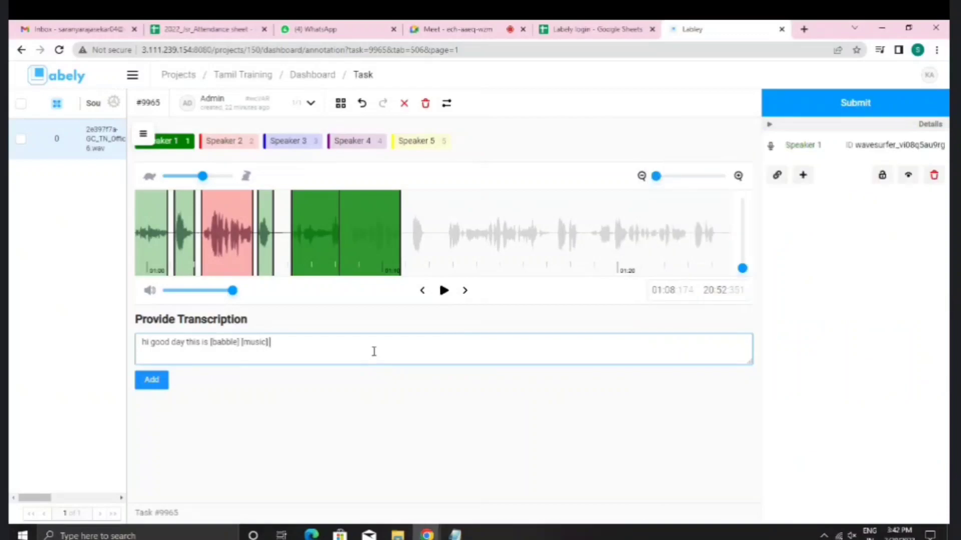
{"action": "type", "text": "["}
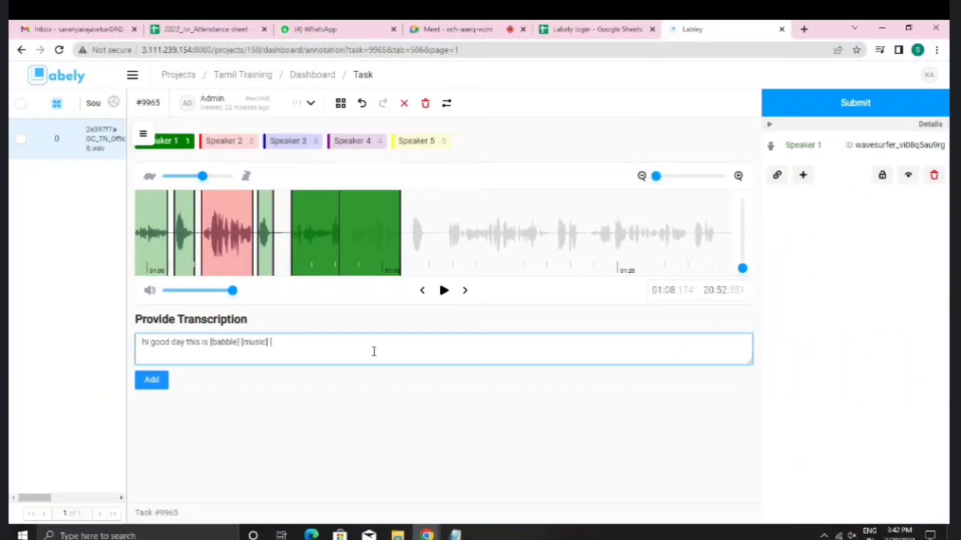
{"action": "type", "text": "noise]"}
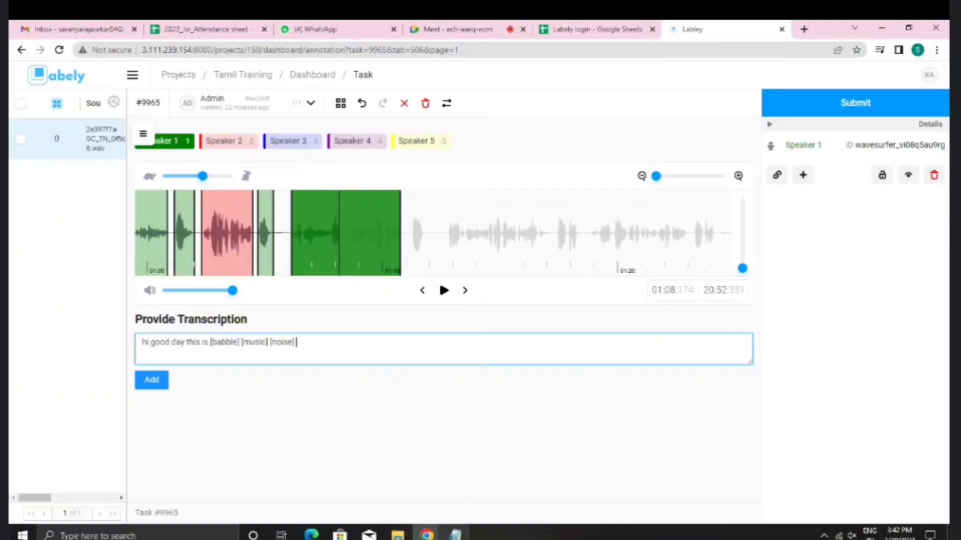
{"action": "left_click", "coordinate": [455, 535]}
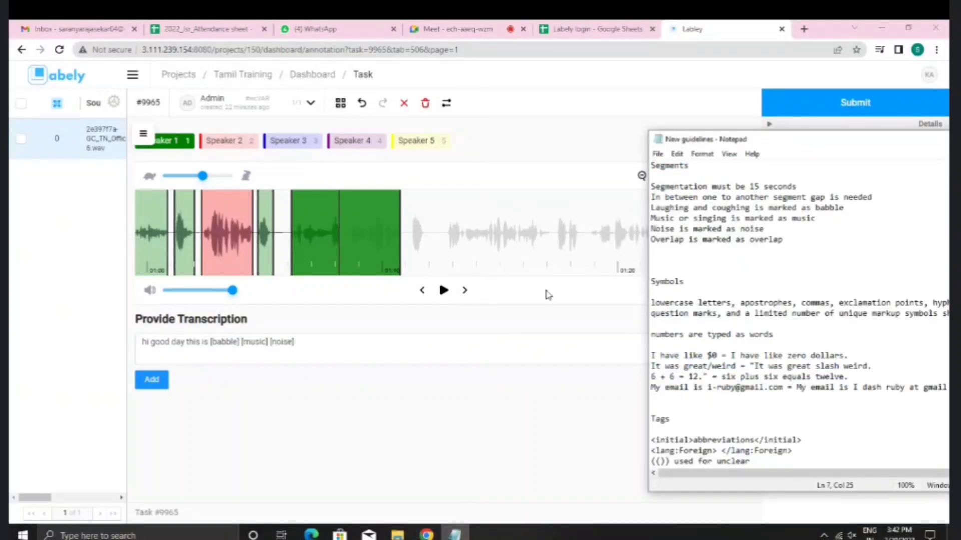
Step: Add 'that's' to the transcription and select it
{"action": "scroll", "coordinate": [280, 222], "scroll_direction": "up", "scroll_amount": 10}
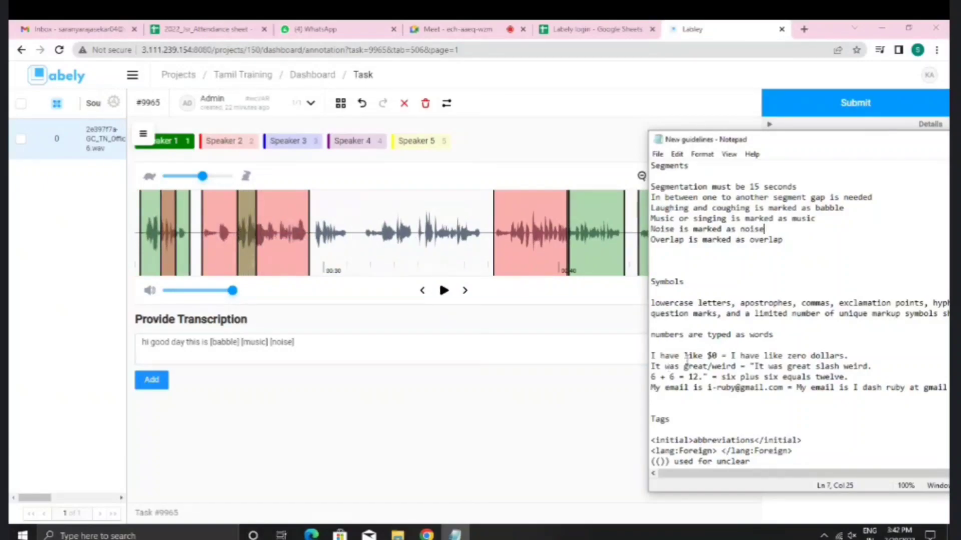
{"action": "scroll", "coordinate": [684, 353], "scroll_direction": "down", "scroll_amount": 2}
{"action": "scroll", "coordinate": [515, 246], "scroll_direction": "down", "scroll_amount": 10}
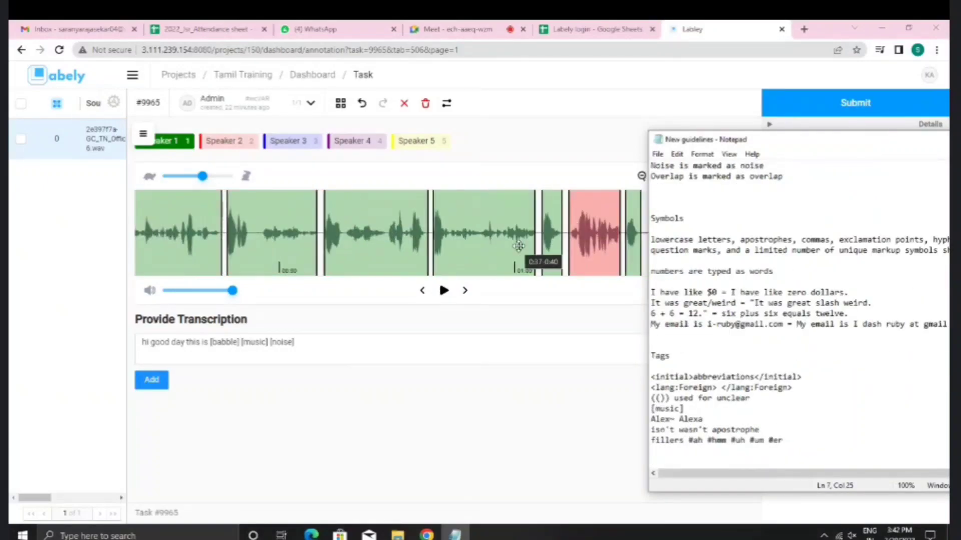
{"action": "scroll", "coordinate": [519, 245], "scroll_direction": "down", "scroll_amount": 5}
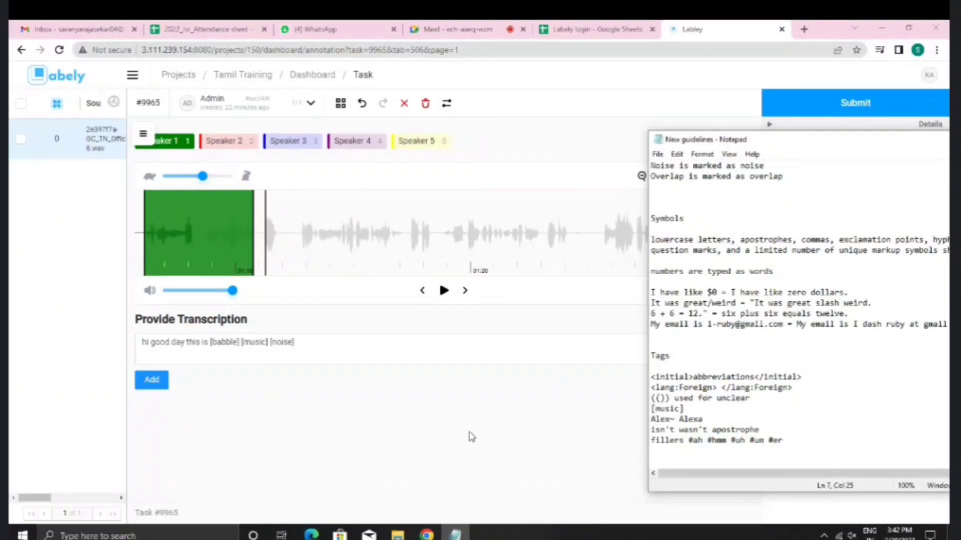
{"action": "left_click", "coordinate": [319, 353]}
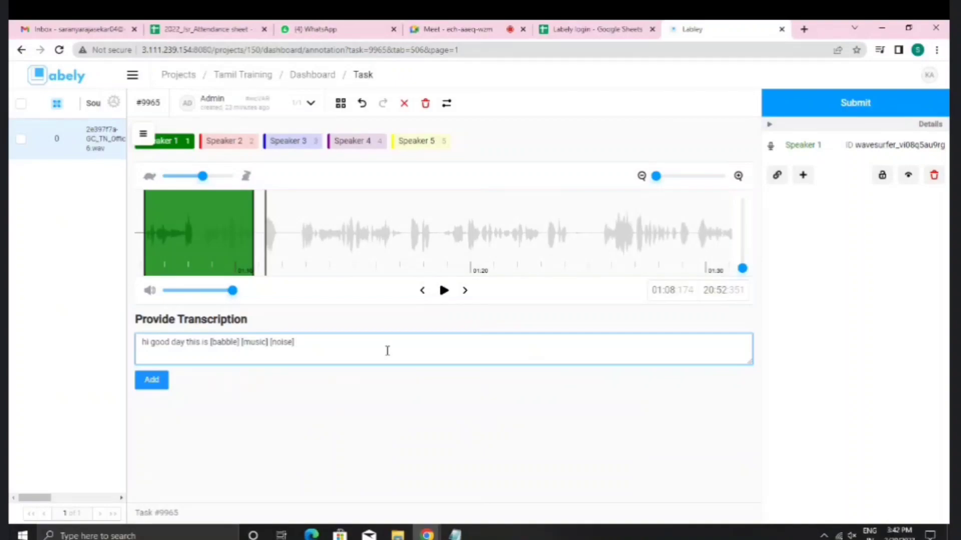
{"action": "mouse_move", "coordinate": [454, 533]}
{"action": "type", "text": "that's"}
{"action": "left_click_drag", "start_coordinate": [297, 348], "coordinate": [320, 344]}
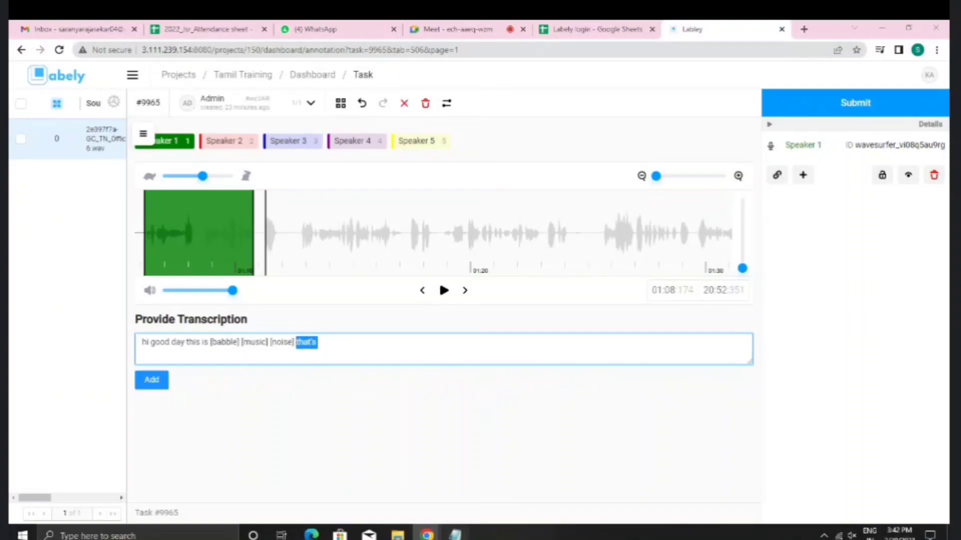
Step: Delete the selected text, leaving the transcription as 's [babble] [music] [noise]'
{"action": "left_click", "coordinate": [455, 535]}
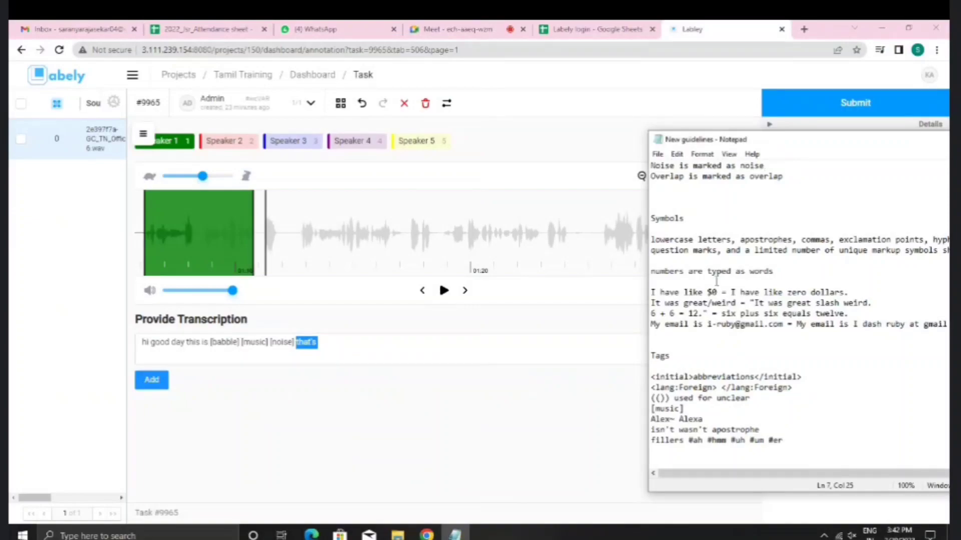
{"action": "left_click", "coordinate": [352, 355]}
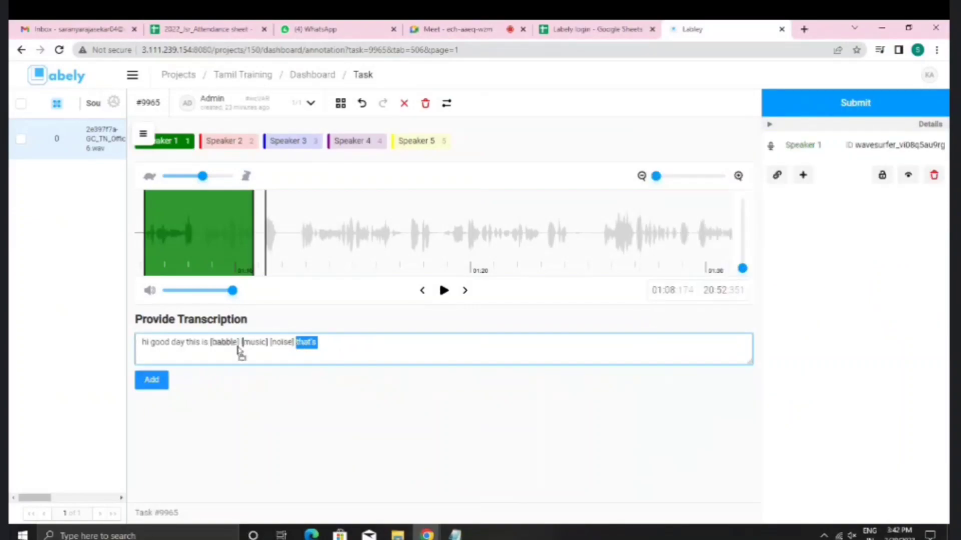
{"action": "left_click_drag", "start_coordinate": [240, 350], "coordinate": [203, 345]}
{"action": "key", "text": "BackSpace"}
{"action": "key", "text": "BackSpace"}
{"action": "key", "text": "BackSpace"}
{"action": "key", "text": "BackSpace"}
{"action": "key", "text": "BackSpace"}
{"action": "key", "text": "BackSpace"}
{"action": "key", "text": "BackSpace"}
{"action": "key", "text": "BackSpace"}
{"action": "key", "text": "BackSpace"}
{"action": "key", "text": "BackSpace"}
{"action": "key", "text": "BackSpace"}
{"action": "key", "text": "BackSpace"}
{"action": "key", "text": "BackSpace"}
{"action": "key", "text": "BackSpace"}
{"action": "key", "text": "BackSpace"}
{"action": "key", "text": "BackSpace"}
{"action": "key", "text": "BackSpace"}
{"action": "key", "text": "BackSpace"}
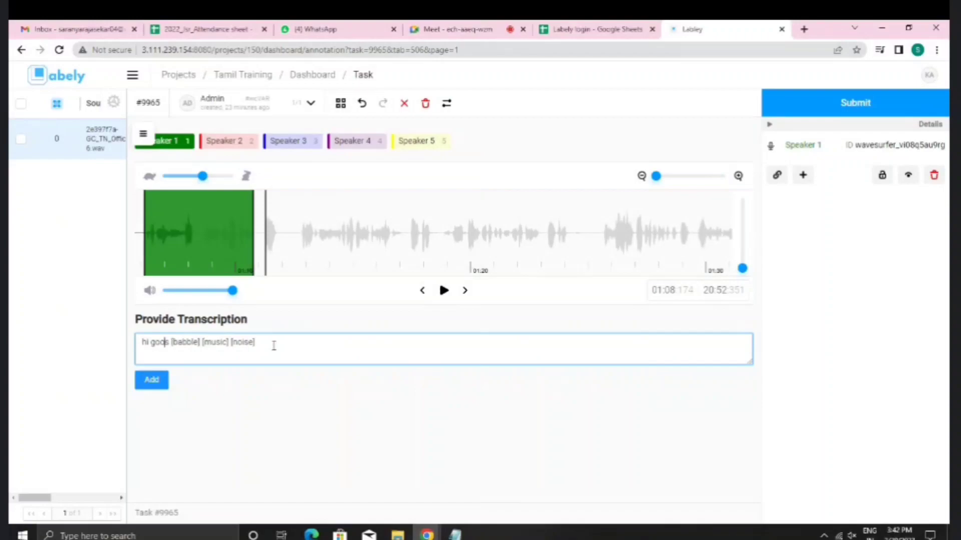
{"action": "left_click", "coordinate": [300, 347]}
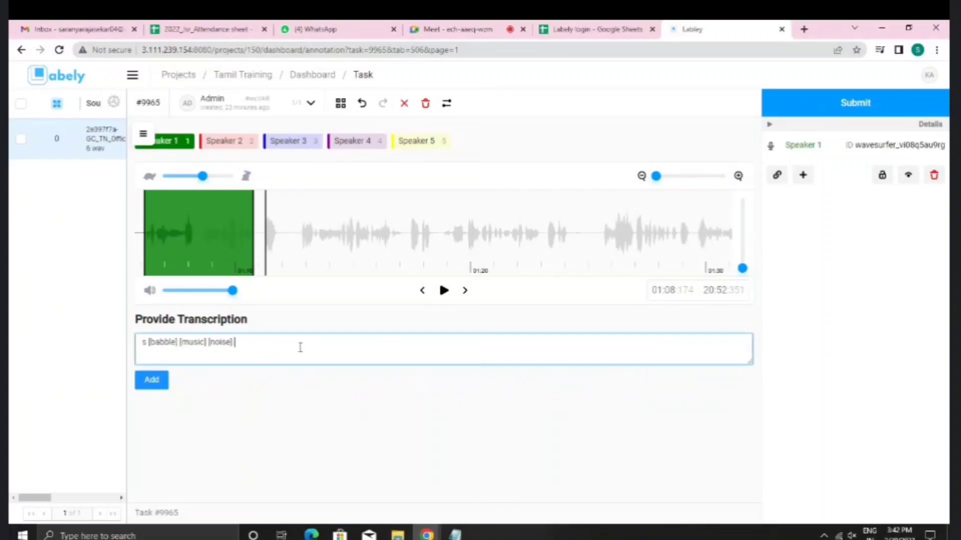
Step: Clear the transcription, try out '123' and 'one hundred', and delete them after checking the guidelines
{"action": "key", "text": "BackSpace"}
{"action": "key", "text": "BackSpace"}
{"action": "key", "text": "BackSpace"}
{"action": "key", "text": "BackSpace"}
{"action": "key", "text": "BackSpace"}
{"action": "key", "text": "BackSpace"}
{"action": "key", "text": "BackSpace"}
{"action": "key", "text": "BackSpace"}
{"action": "key", "text": "BackSpace"}
{"action": "key", "text": "BackSpace"}
{"action": "key", "text": "BackSpace"}
{"action": "key", "text": "BackSpace"}
{"action": "key", "text": "BackSpace"}
{"action": "key", "text": "BackSpace"}
{"action": "key", "text": "BackSpace"}
{"action": "key", "text": "BackSpace"}
{"action": "key", "text": "BackSpace"}
{"action": "key", "text": "BackSpace"}
{"action": "key", "text": "BackSpace"}
{"action": "key", "text": "BackSpace"}
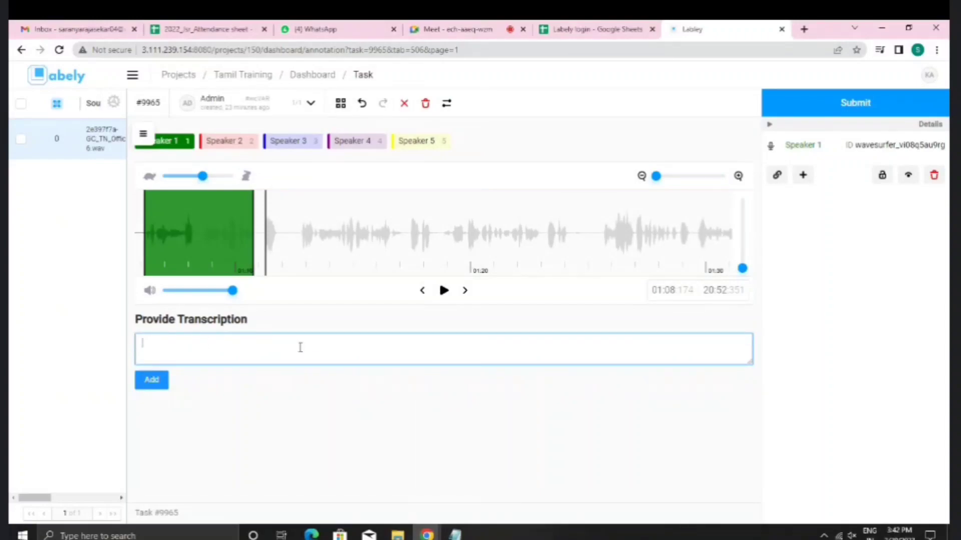
{"action": "type", "text": "123"}
{"action": "key", "text": "BackSpace"}
{"action": "key", "text": "BackSpace"}
{"action": "type", "text": "one hundred"}
{"action": "left_click_drag", "start_coordinate": [142, 345], "coordinate": [208, 350]}
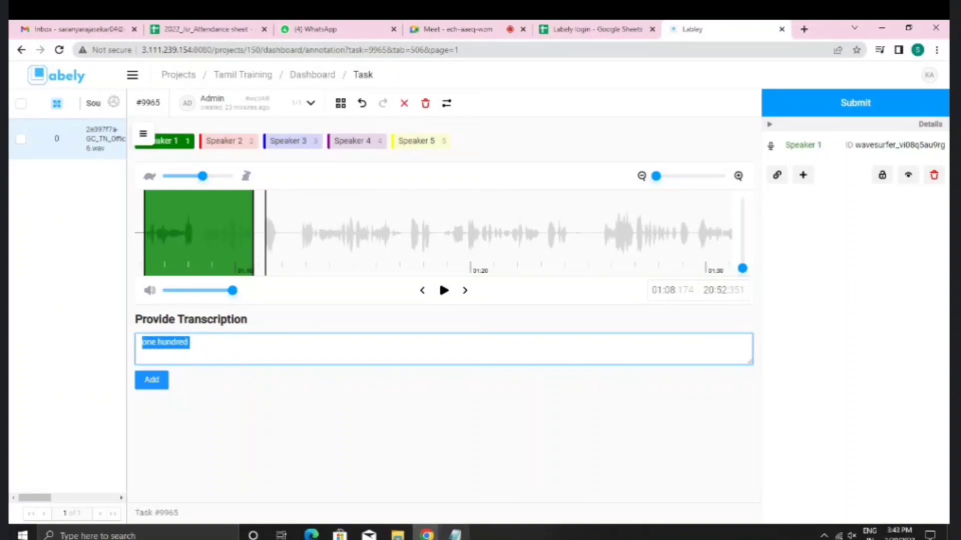
{"action": "left_click", "coordinate": [454, 534]}
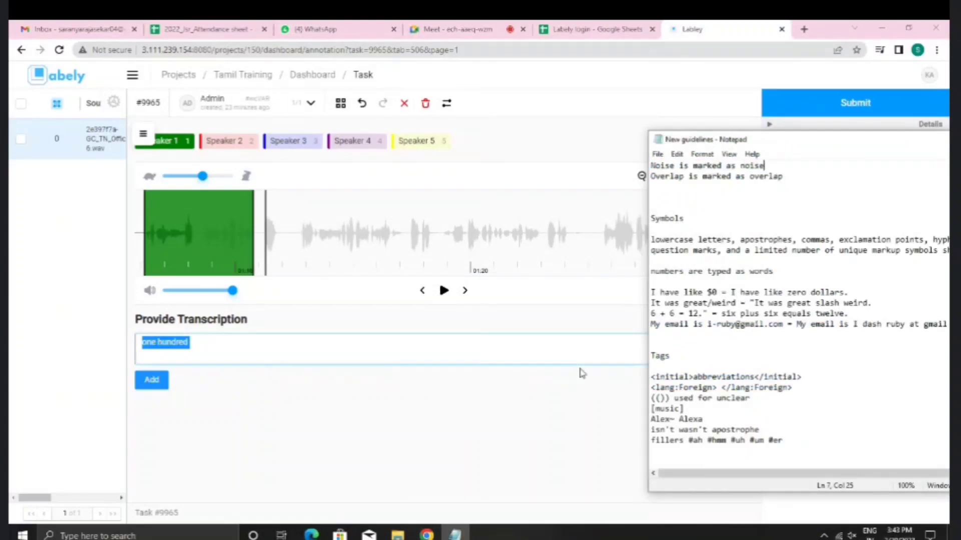
{"action": "left_click", "coordinate": [227, 360]}
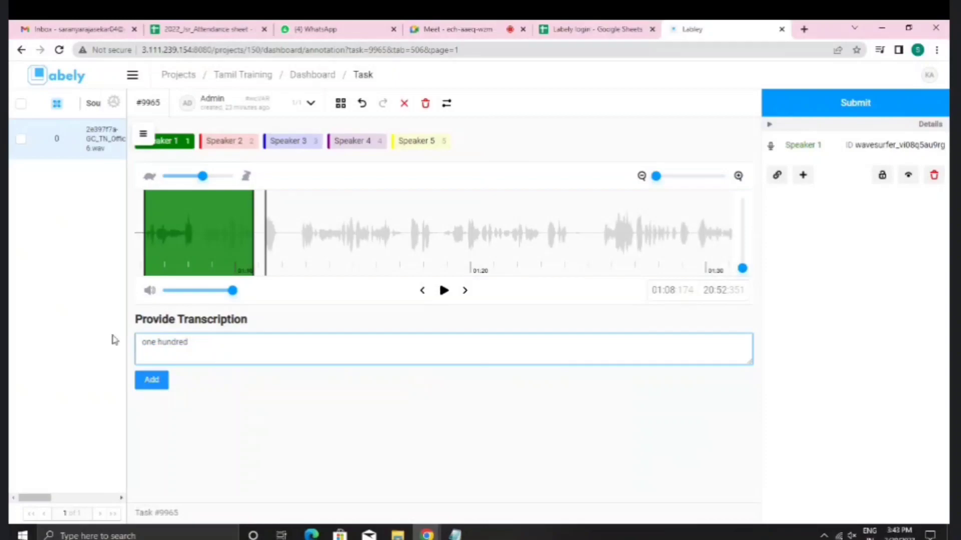
{"action": "left_click_drag", "start_coordinate": [150, 343], "coordinate": [226, 348]}
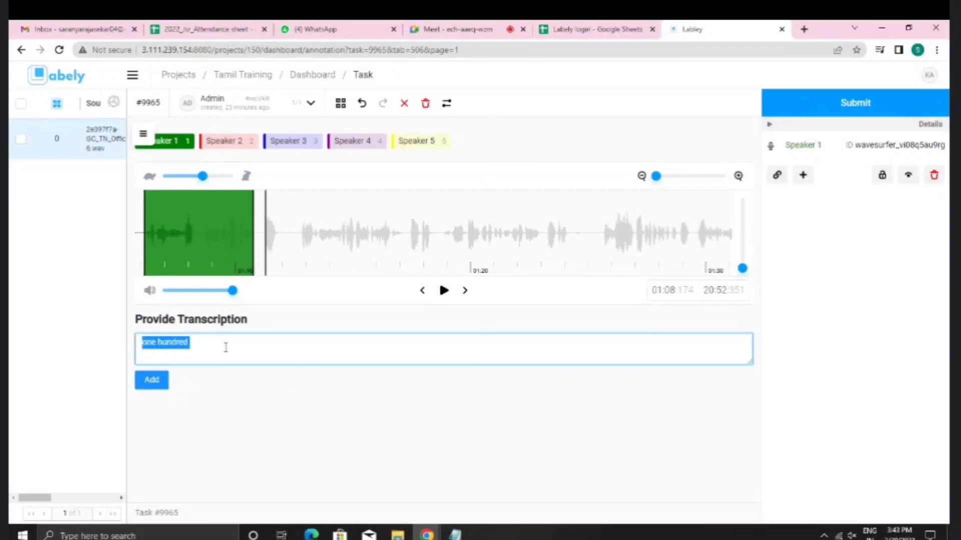
{"action": "key", "text": "BackSpace"}
Step: Enter 'one million dollar', adding and then removing a $ sign after it
{"action": "type", "text": "o"}
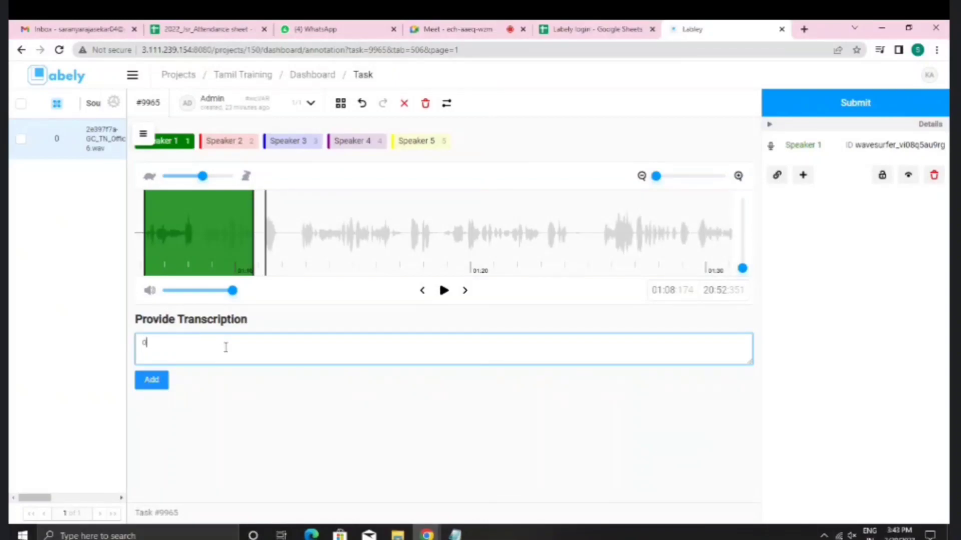
{"action": "type", "text": "ne million dollar"}
{"action": "type", "text": "$"}
{"action": "left_click_drag", "start_coordinate": [184, 346], "coordinate": [207, 345]}
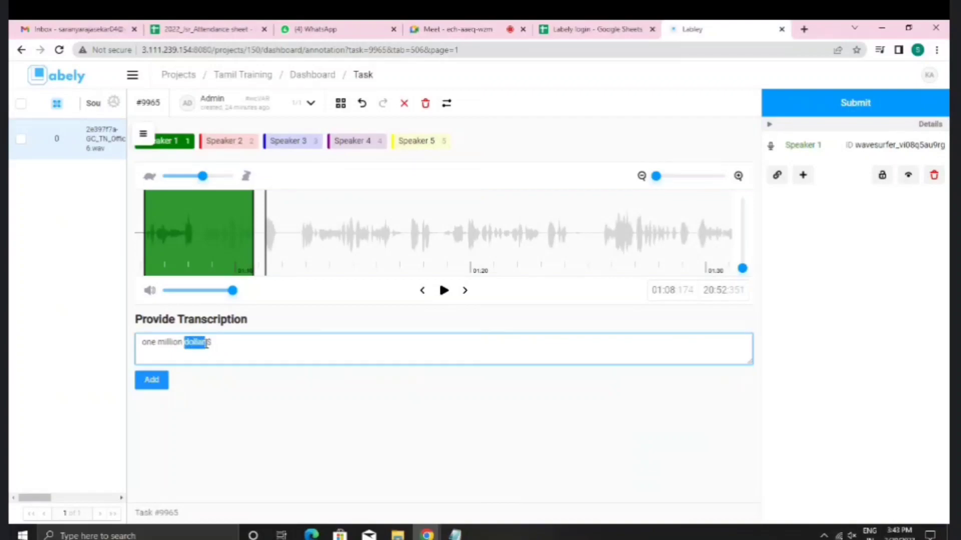
{"action": "left_click", "coordinate": [209, 345]}
{"action": "double_click", "coordinate": [213, 345]}
{"action": "key", "text": "BackSpace"}
{"action": "left_click", "coordinate": [455, 534]}
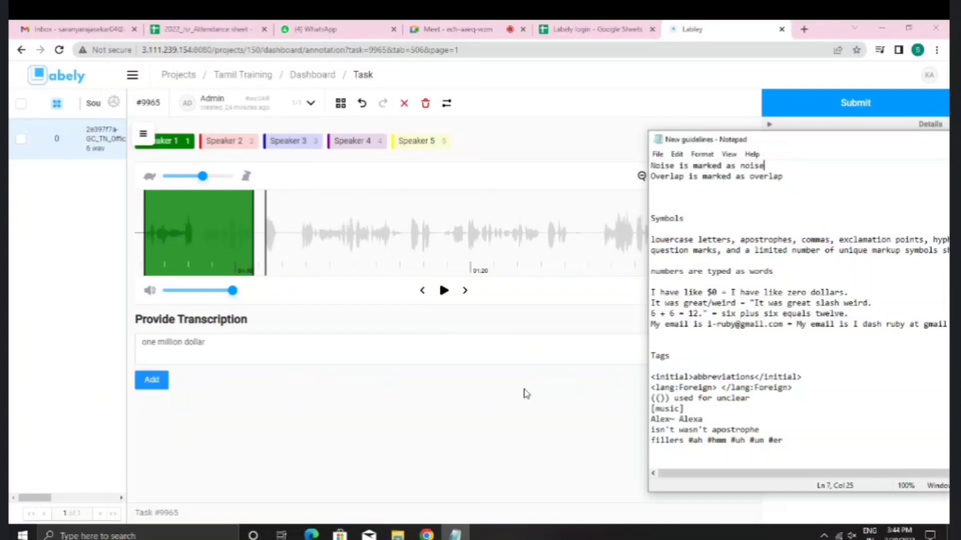
Step: Append 'two slash three' after 'one million dollar' in the transcription
{"action": "left_click", "coordinate": [462, 342]}
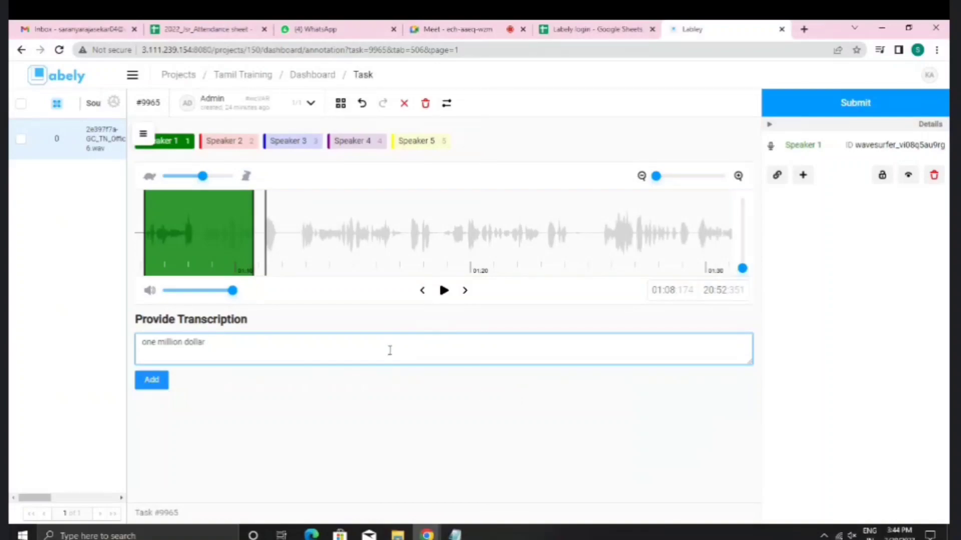
{"action": "type", "text": "wo slash three"}
{"action": "left_click_drag", "start_coordinate": [223, 347], "coordinate": [242, 350]}
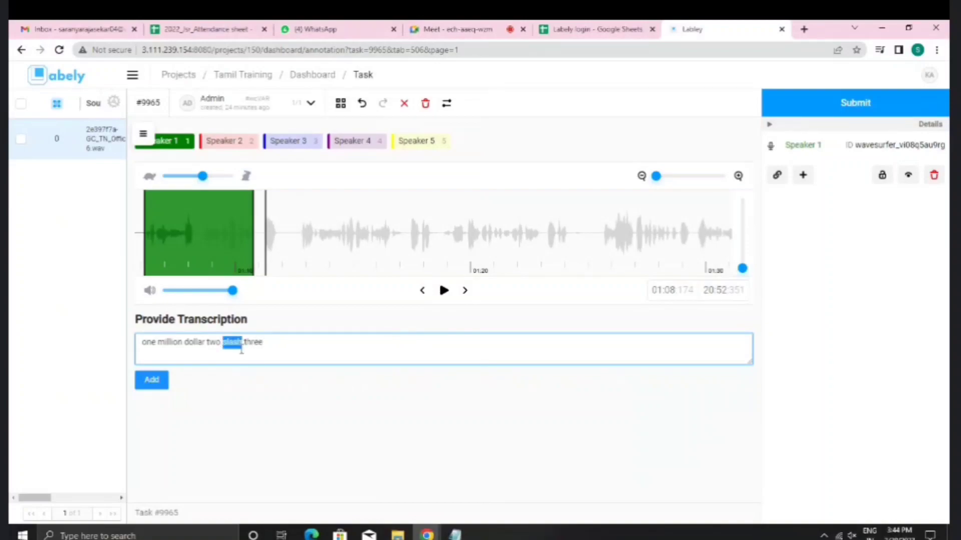
{"action": "left_click", "coordinate": [276, 344]}
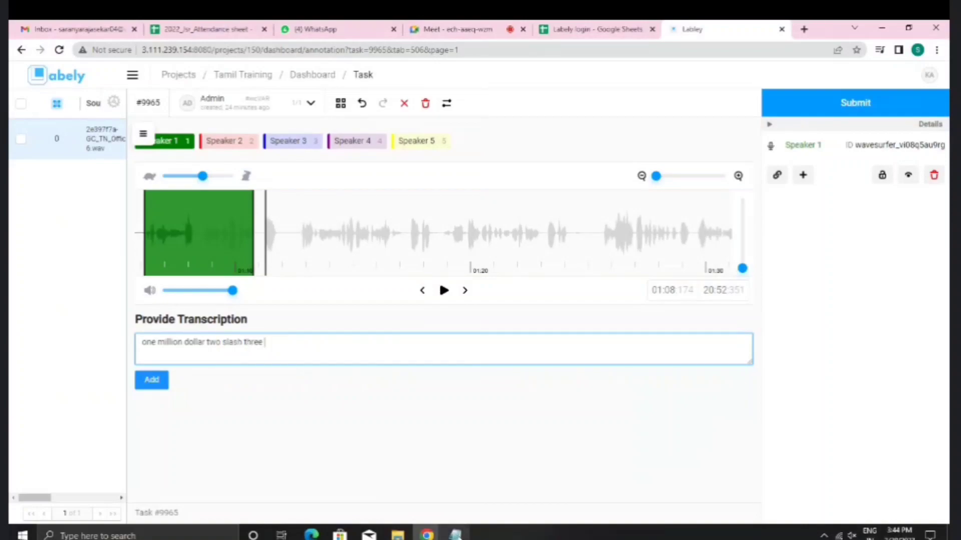
Step: Compare the word 'slash' with the guidelines' '6 + 6 = 12.' example line
{"action": "left_click", "coordinate": [455, 535]}
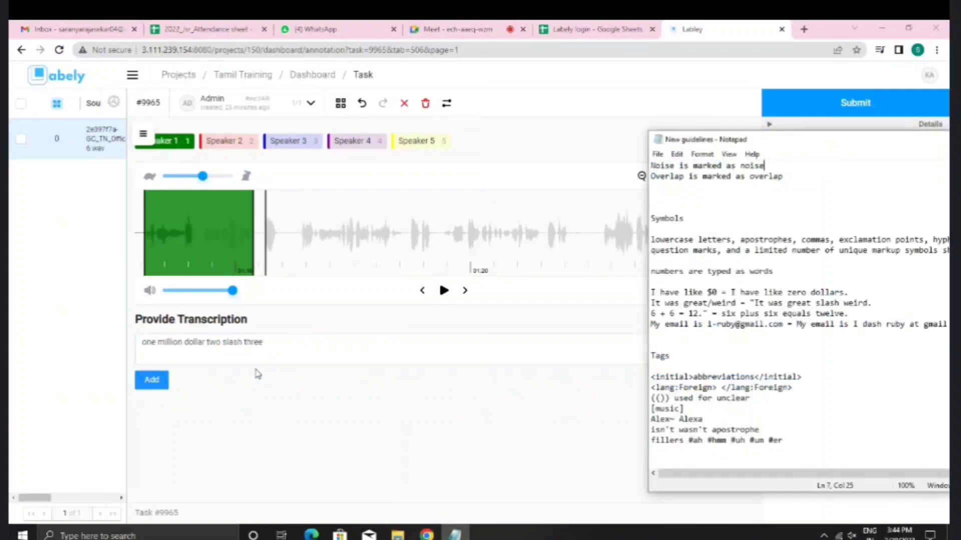
{"action": "left_click", "coordinate": [222, 344]}
{"action": "double_click", "coordinate": [223, 345]}
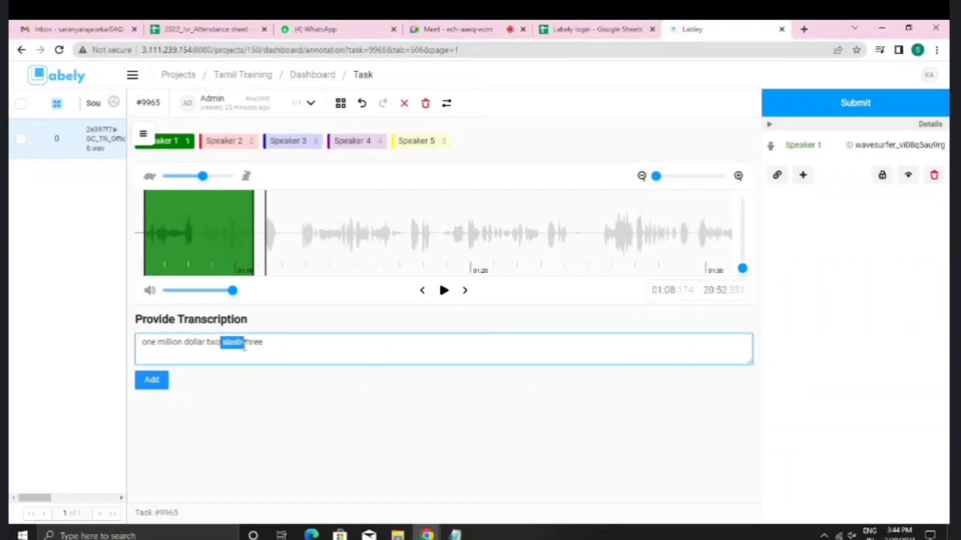
{"action": "left_click", "coordinate": [281, 344]}
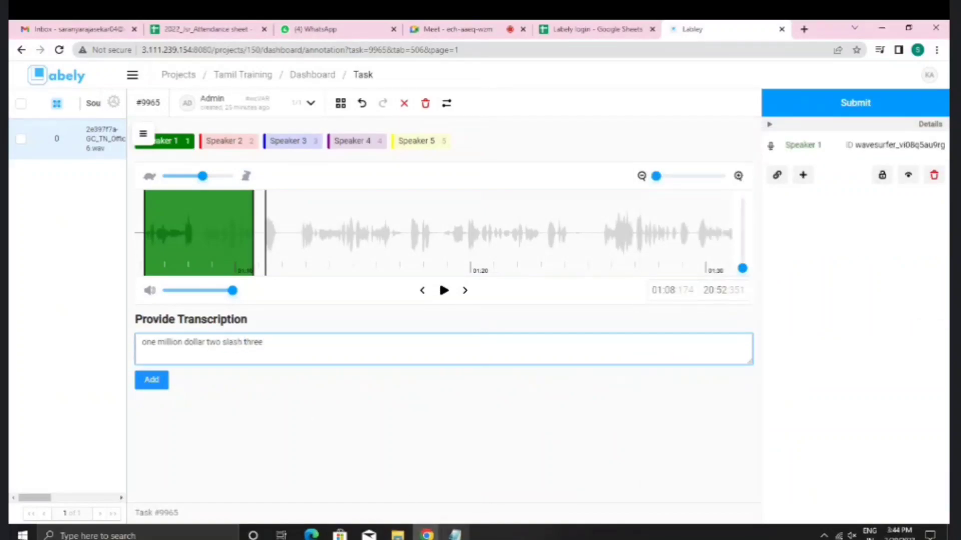
{"action": "left_click", "coordinate": [455, 535]}
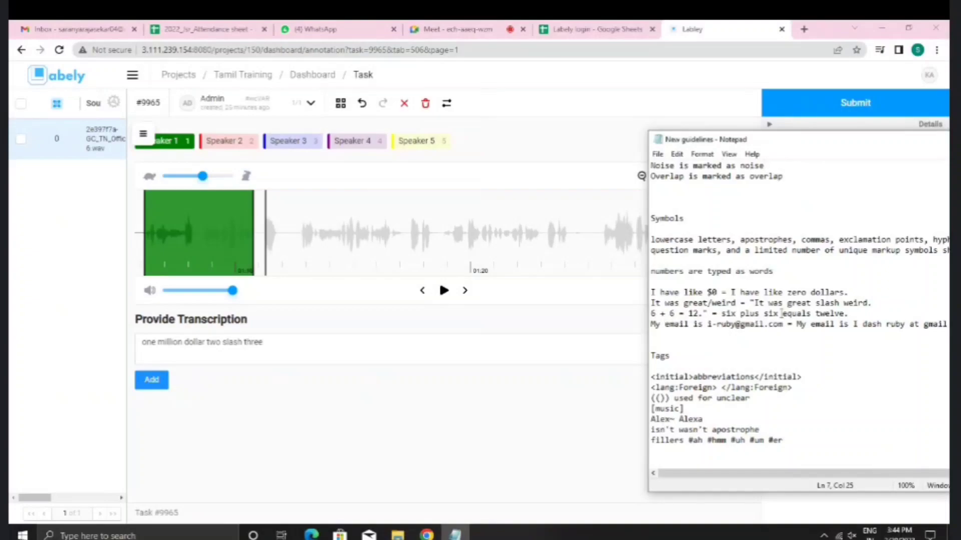
{"action": "left_click_drag", "start_coordinate": [846, 313], "coordinate": [652, 314]}
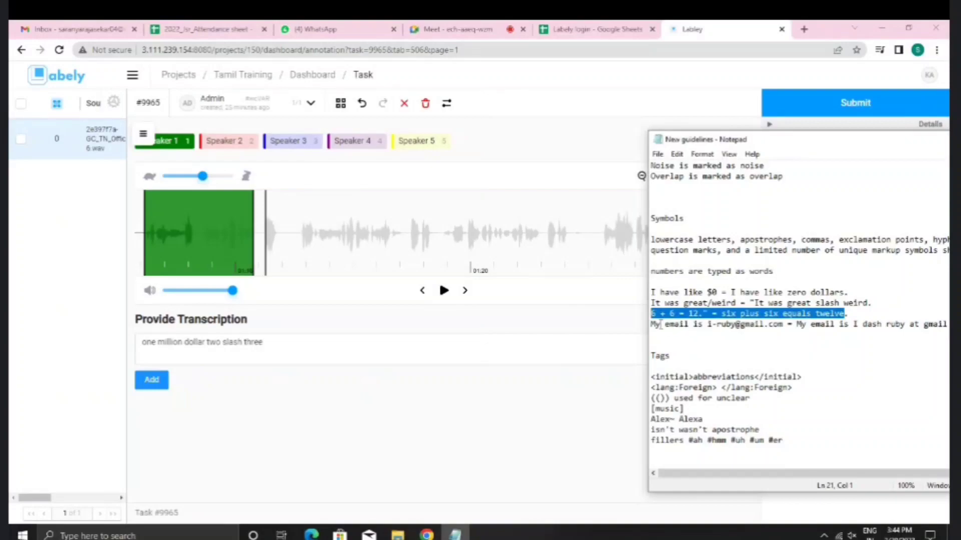
Step: Review the spoken and written forms of the guidelines' email-address example, then select the transcription text
{"action": "left_click_drag", "start_coordinate": [651, 325], "coordinate": [783, 325]}
{"action": "left_click_drag", "start_coordinate": [834, 145], "coordinate": [549, 118]}
{"action": "left_click", "coordinate": [598, 316]}
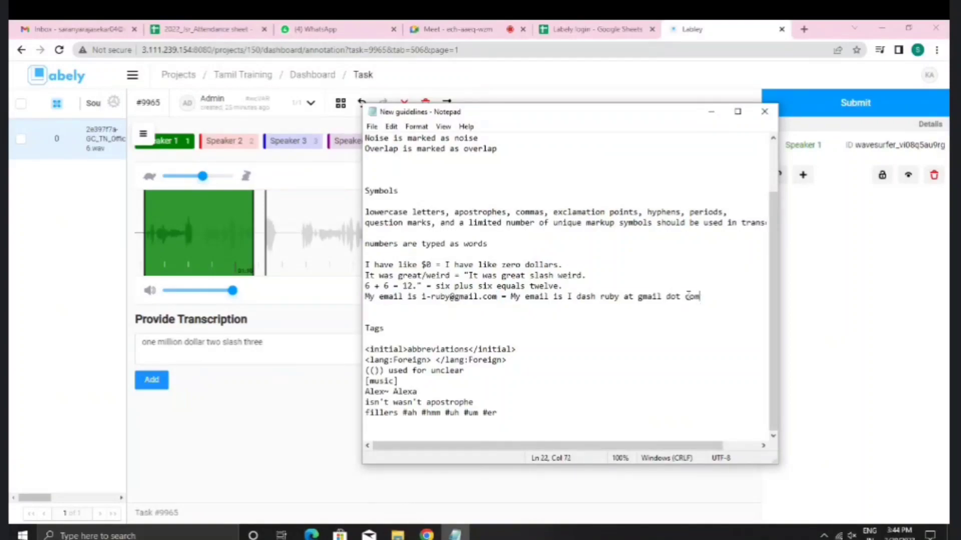
{"action": "left_click_drag", "start_coordinate": [509, 302], "coordinate": [512, 297]}
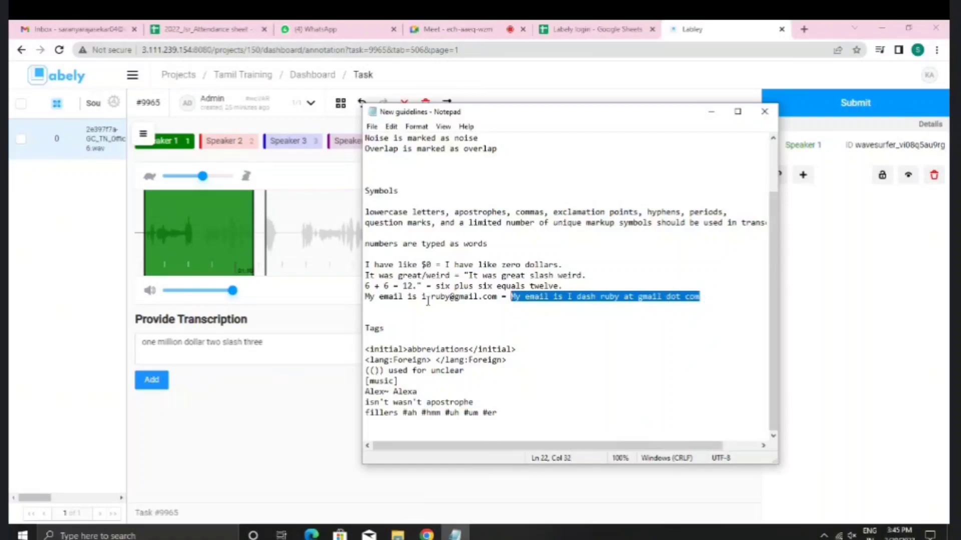
{"action": "left_click_drag", "start_coordinate": [498, 297], "coordinate": [367, 300]}
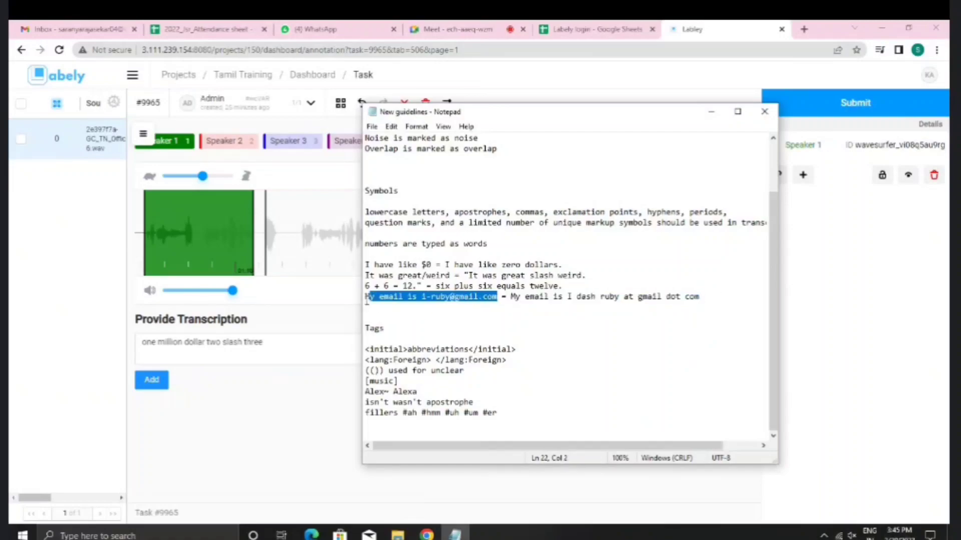
{"action": "left_click_drag", "start_coordinate": [512, 299], "coordinate": [742, 291]}
{"action": "left_click", "coordinate": [698, 297]}
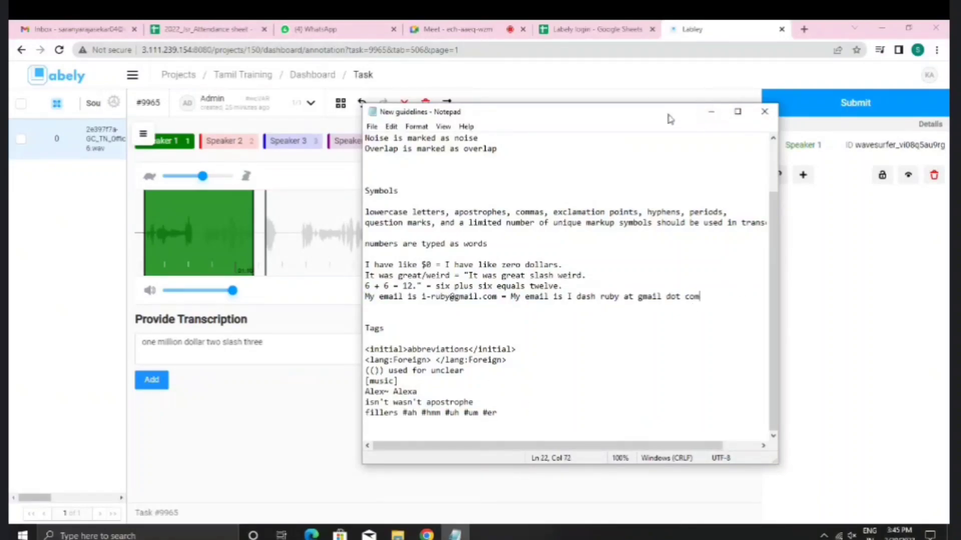
{"action": "left_click_drag", "start_coordinate": [671, 119], "coordinate": [895, 81]}
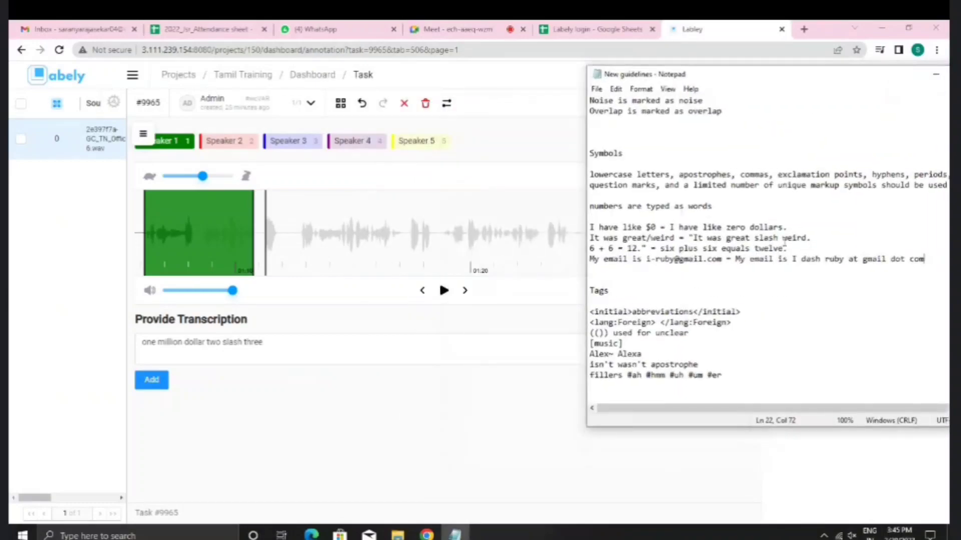
{"action": "left_click_drag", "start_coordinate": [274, 344], "coordinate": [139, 359]}
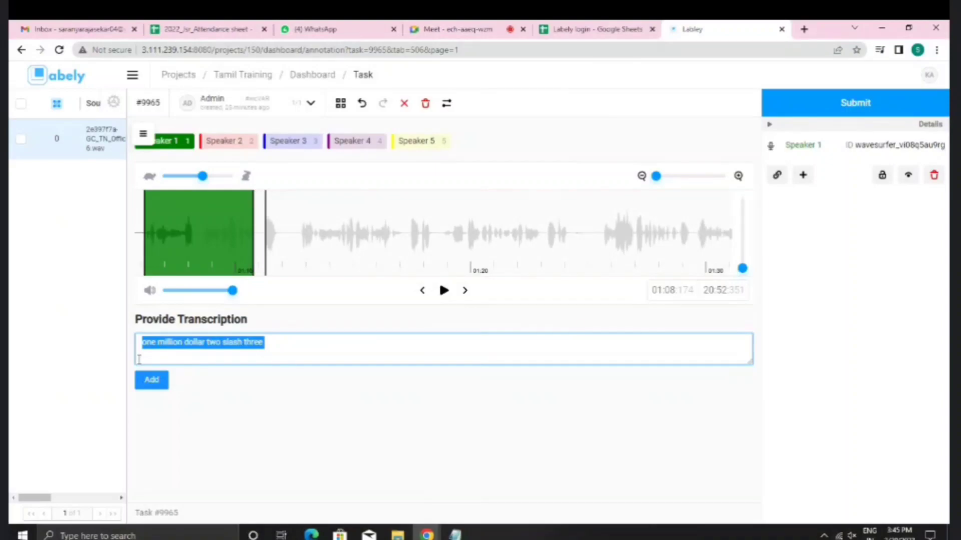
Step: Empty the transcription box and select the <initial>abbreviations</initial> example in the guidelines
{"action": "type", "text": "-"}
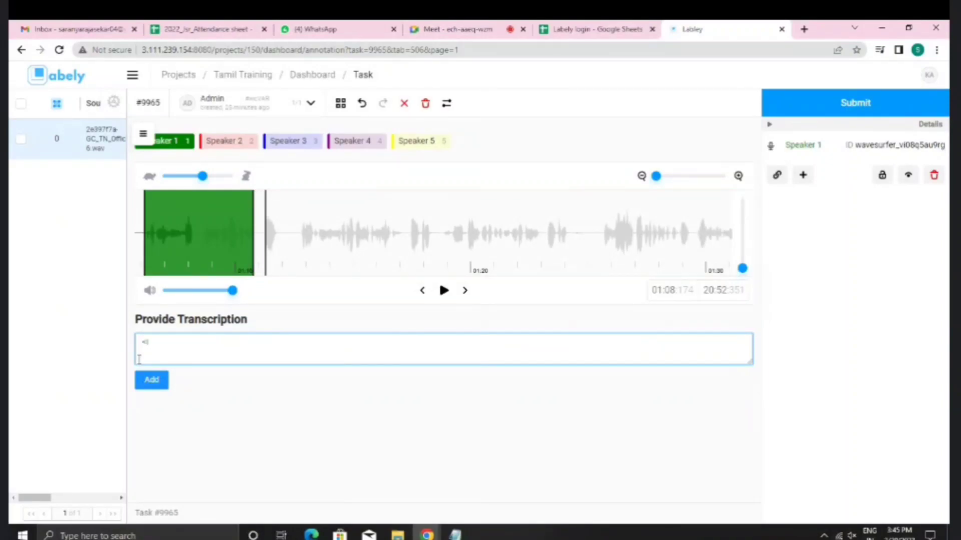
{"action": "left_click", "coordinate": [459, 538]}
{"action": "left_click_drag", "start_coordinate": [743, 312], "coordinate": [590, 314]}
{"action": "key", "text": "ctrl+c"}
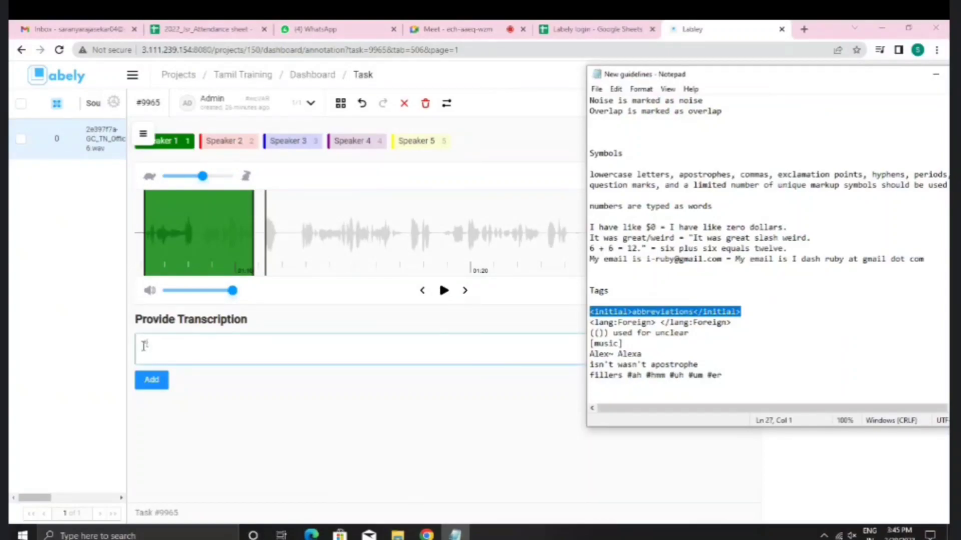
{"action": "left_click_drag", "start_coordinate": [143, 344], "coordinate": [166, 343]}
{"action": "type", "text": "babble"}
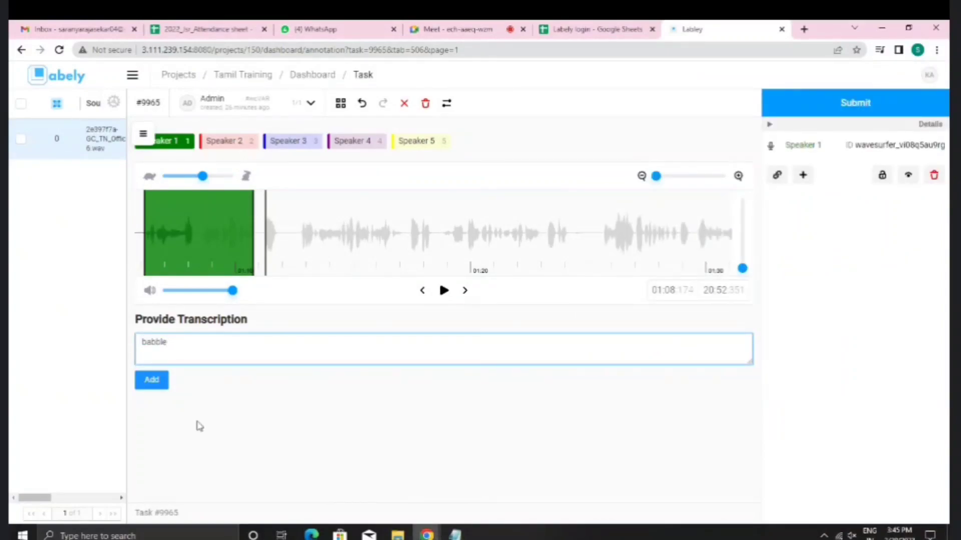
{"action": "key", "text": "BackSpace"}
{"action": "key", "text": "BackSpace"}
{"action": "key", "text": "BackSpace"}
{"action": "key", "text": "BackSpace"}
{"action": "key", "text": "BackSpace"}
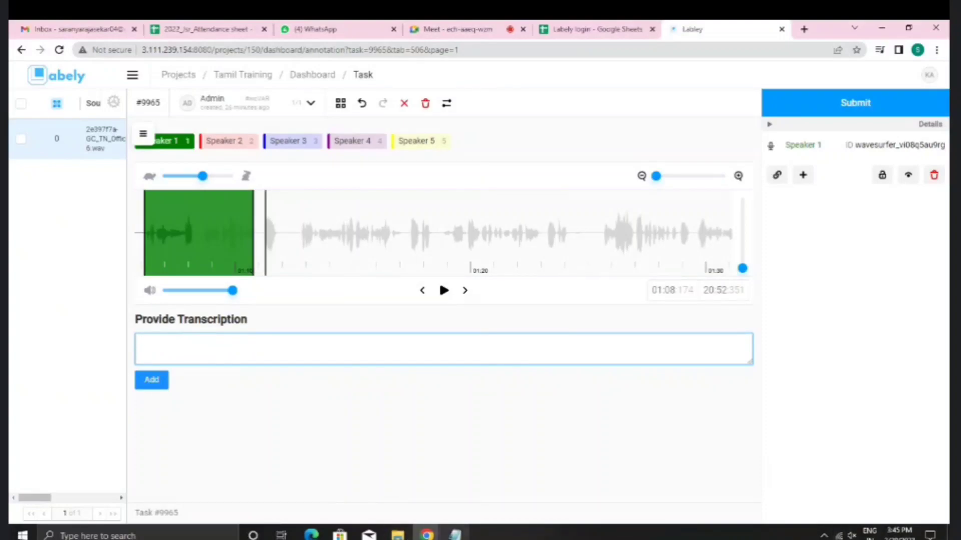
{"action": "left_click", "coordinate": [454, 534]}
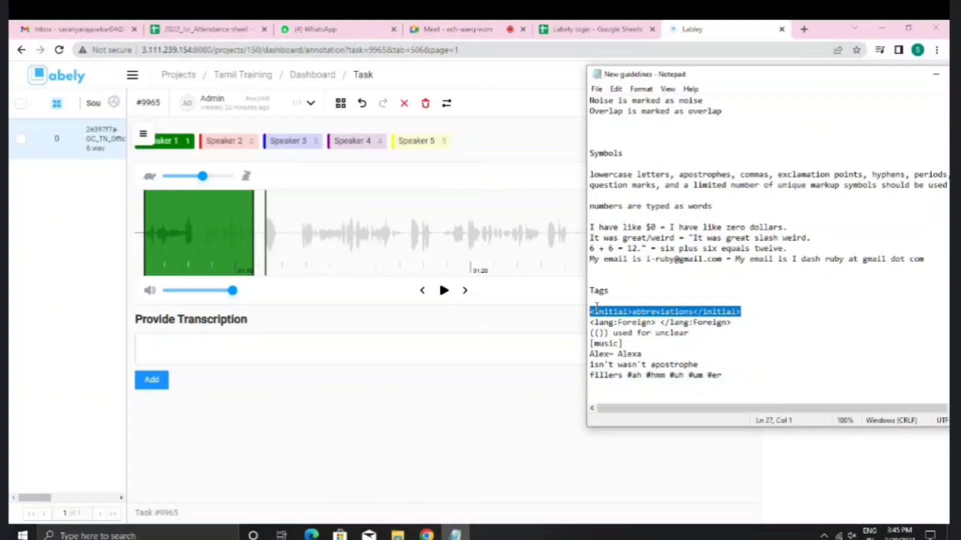
Step: Paste the initial tag and fill it in as <initial>HTTP</initial>, trying WWW first
{"action": "left_click", "coordinate": [519, 360]}
{"action": "key", "text": "ctrl+v"}
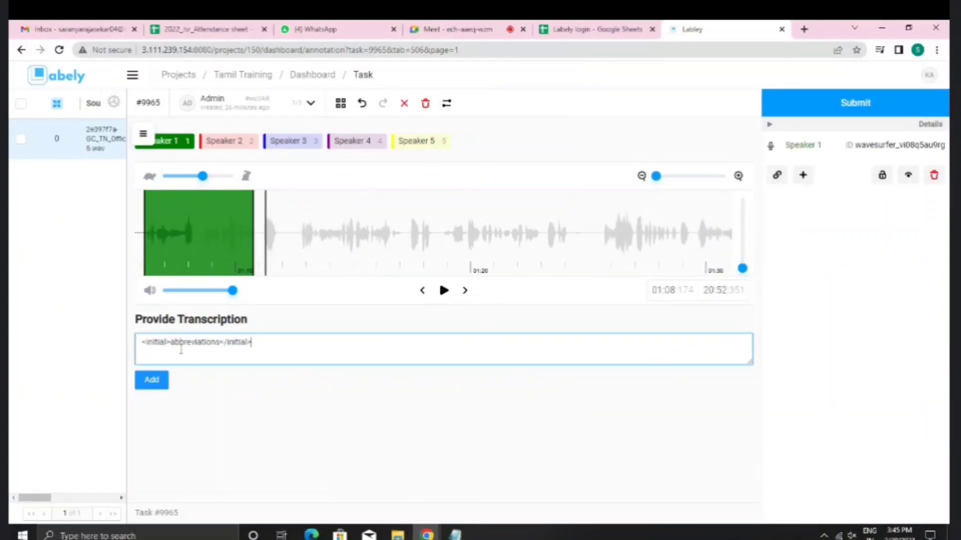
{"action": "left_click_drag", "start_coordinate": [171, 343], "coordinate": [215, 349]}
{"action": "left_click", "coordinate": [274, 340]}
{"action": "left_click_drag", "start_coordinate": [170, 346], "coordinate": [221, 346]}
{"action": "type", "text": "WWW"}
{"action": "left_click", "coordinate": [239, 348]}
{"action": "type", "text": "dot"}
{"action": "left_click_drag", "start_coordinate": [172, 346], "coordinate": [193, 347]}
{"action": "type", "text": "HTTP"}
{"action": "left_click_drag", "start_coordinate": [224, 343], "coordinate": [242, 353]}
{"action": "key", "text": "BackSpace"}
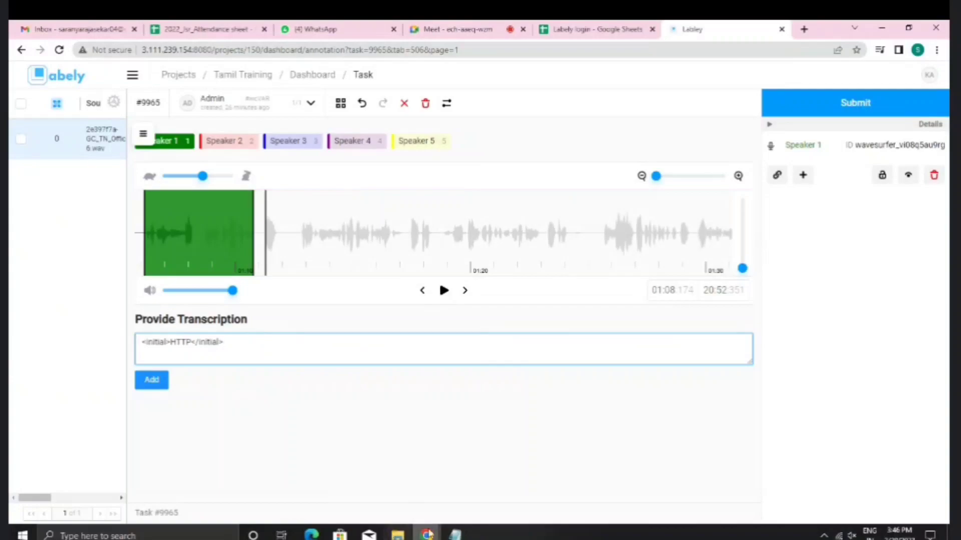
Step: Select the language tag example in the guidelines, then the whole initial-tag entry
{"action": "left_click", "coordinate": [454, 534]}
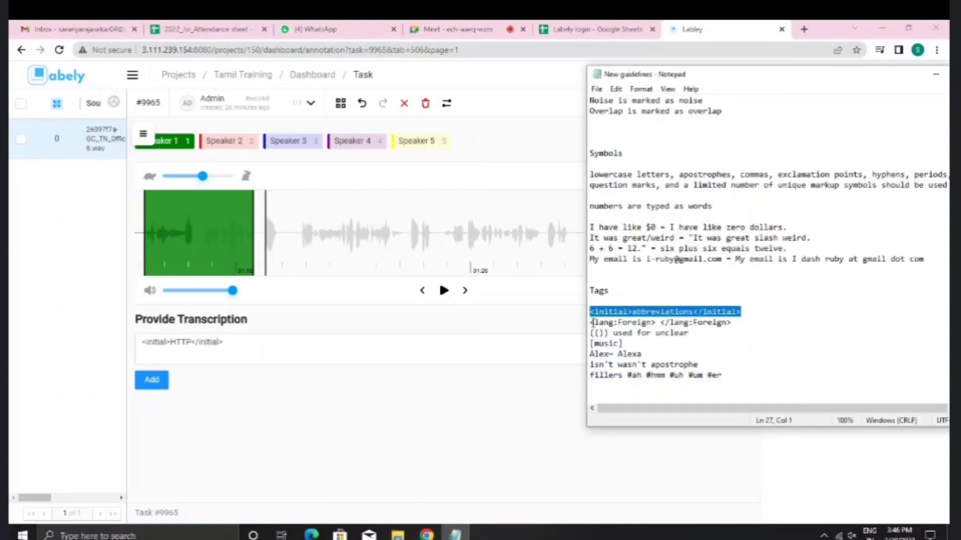
{"action": "left_click_drag", "start_coordinate": [590, 322], "coordinate": [744, 325]}
{"action": "key", "text": "ctrl+c"}
{"action": "left_click", "coordinate": [274, 358]}
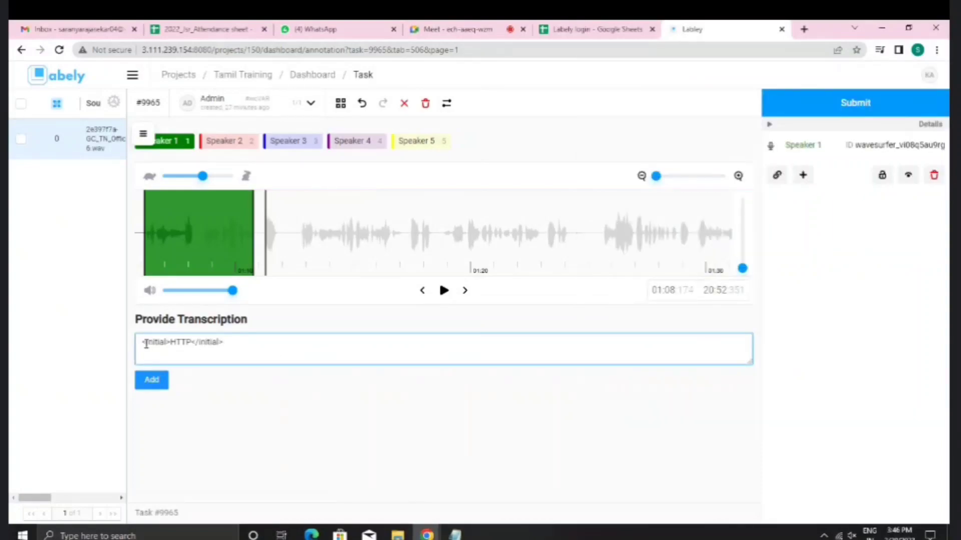
{"action": "left_click_drag", "start_coordinate": [143, 343], "coordinate": [244, 346]}
Step: Replace the entry with a pasted language tag pair, filled as <lang:English> Hello </lang:English>
{"action": "key", "text": "BackSpace"}
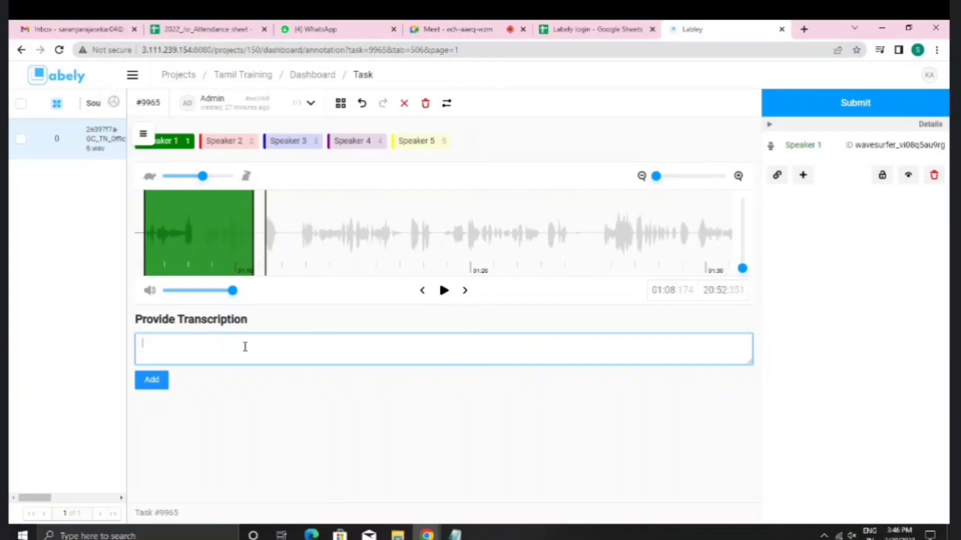
{"action": "left_click", "coordinate": [452, 534]}
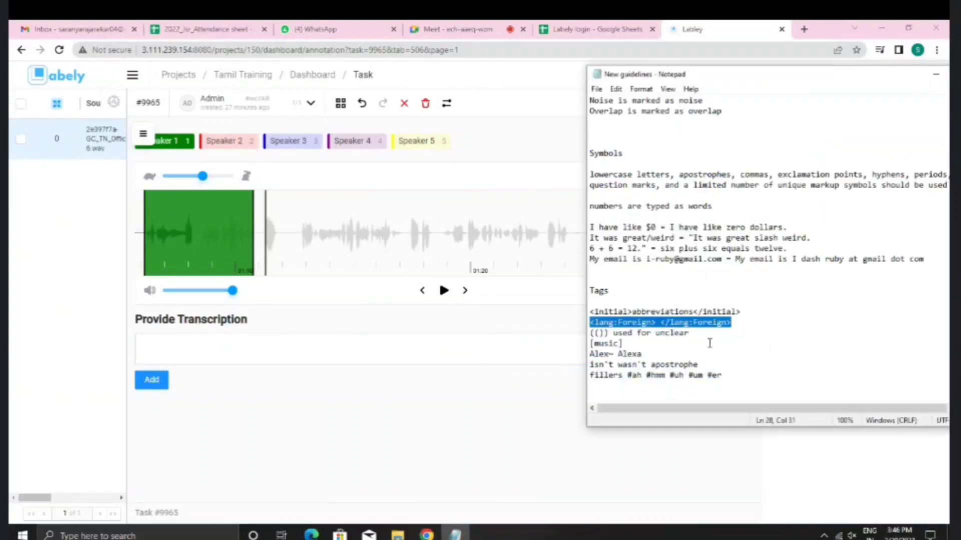
{"action": "left_click", "coordinate": [422, 343]}
{"action": "key", "text": "ctrl+v"}
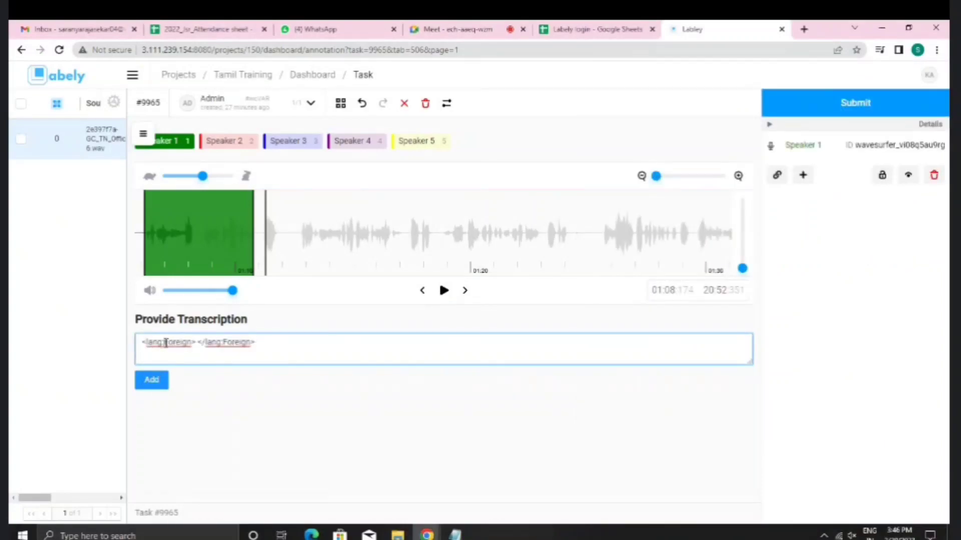
{"action": "left_click_drag", "start_coordinate": [166, 343], "coordinate": [192, 344]}
{"action": "type", "text": "E"}
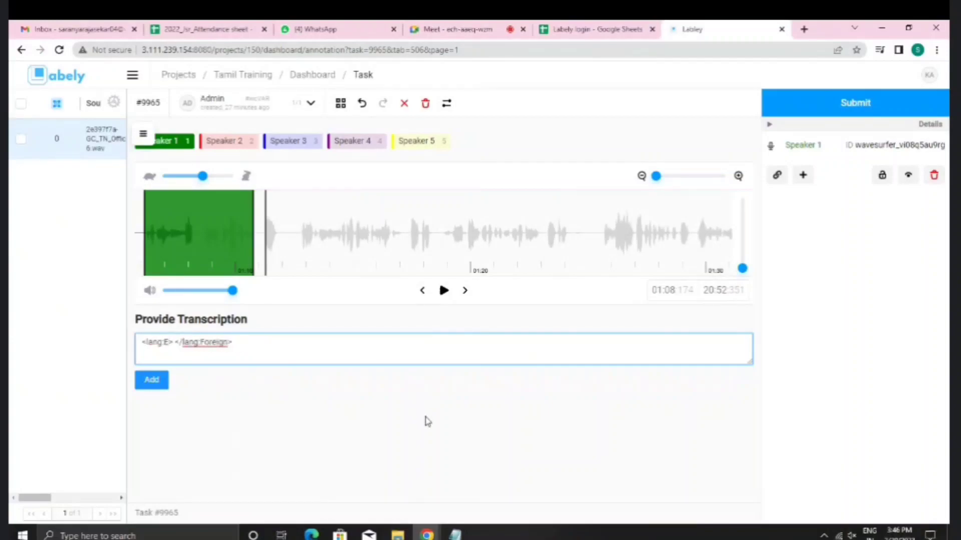
{"action": "type", "text": "nglish"}
{"action": "left_click_drag", "start_coordinate": [222, 343], "coordinate": [249, 344]}
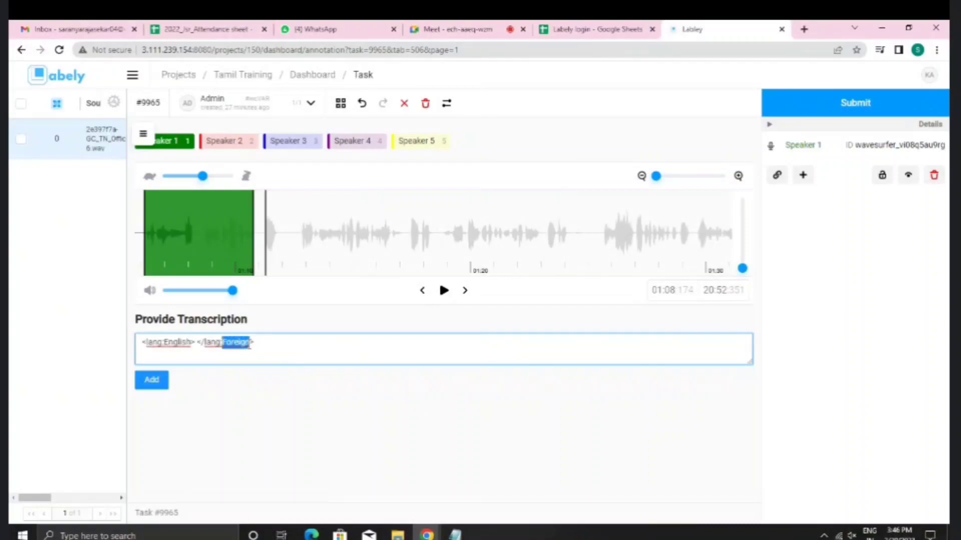
{"action": "type", "text": "English"}
{"action": "type", "text": "Hello"}
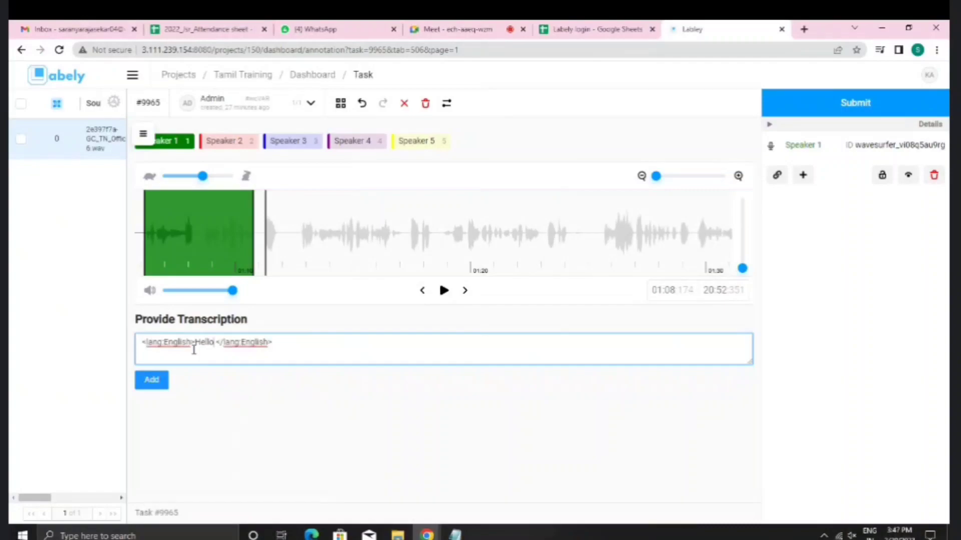
Step: Change both tags to Hindi, replace Hello with (()), and select the entry
{"action": "left_click", "coordinate": [454, 535]}
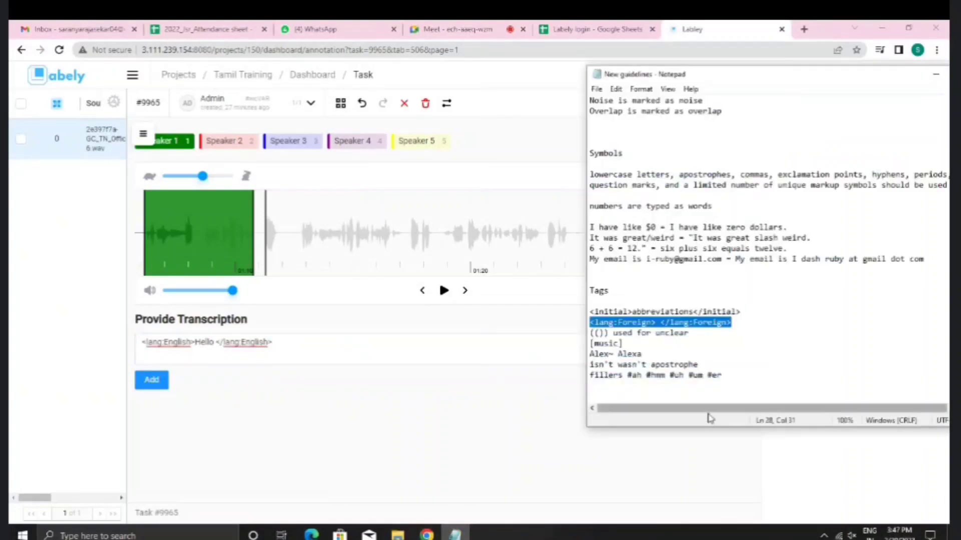
{"action": "left_click", "coordinate": [194, 344]}
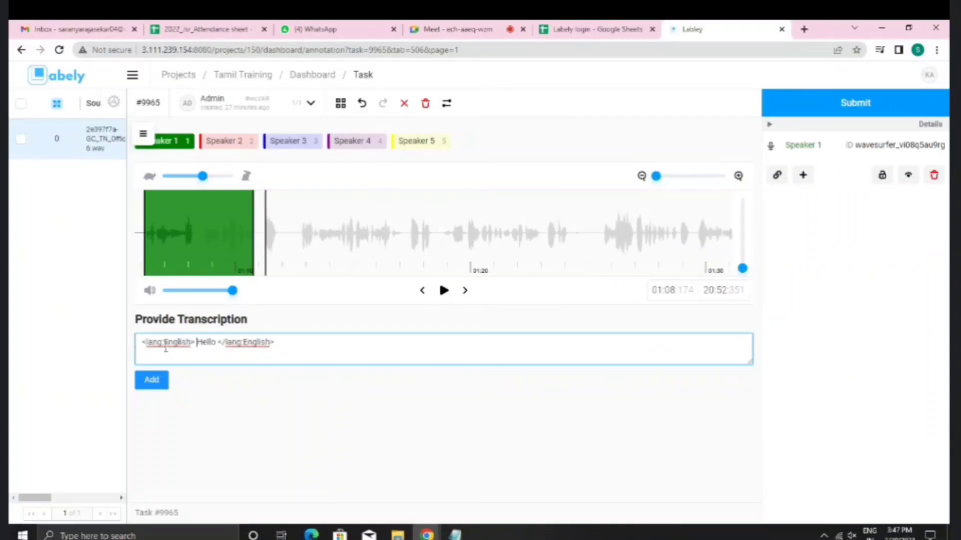
{"action": "left_click_drag", "start_coordinate": [164, 345], "coordinate": [191, 351]}
{"action": "type", "text": "Hindi"}
{"action": "type", "text": "i"}
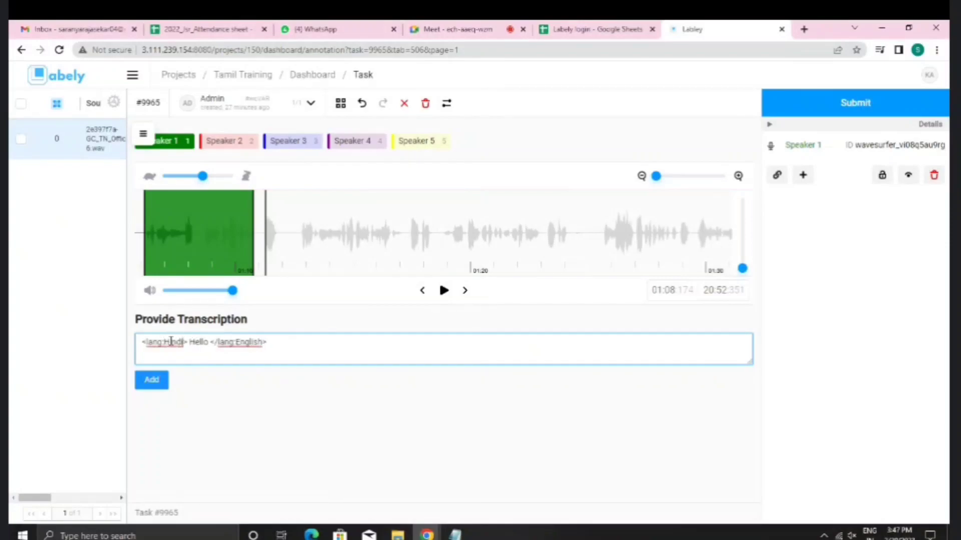
{"action": "left_click_drag", "start_coordinate": [236, 343], "coordinate": [265, 343]}
{"action": "type", "text": "Hindi"}
{"action": "left_click_drag", "start_coordinate": [189, 343], "coordinate": [209, 347]}
{"action": "type", "text": "(())"}
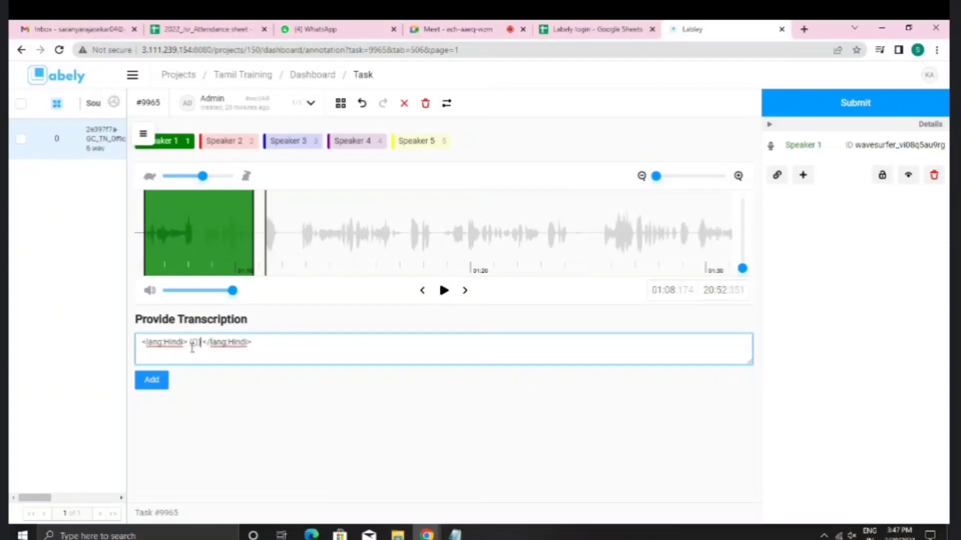
{"action": "left_click_drag", "start_coordinate": [189, 346], "coordinate": [202, 346]}
{"action": "left_click_drag", "start_coordinate": [262, 349], "coordinate": [138, 352]}
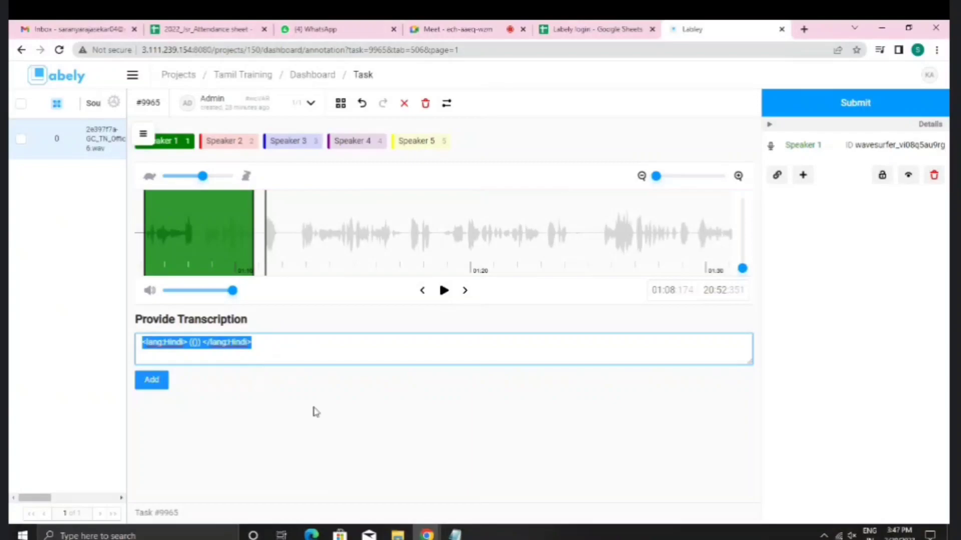
{"action": "key", "text": "BackSpace"}
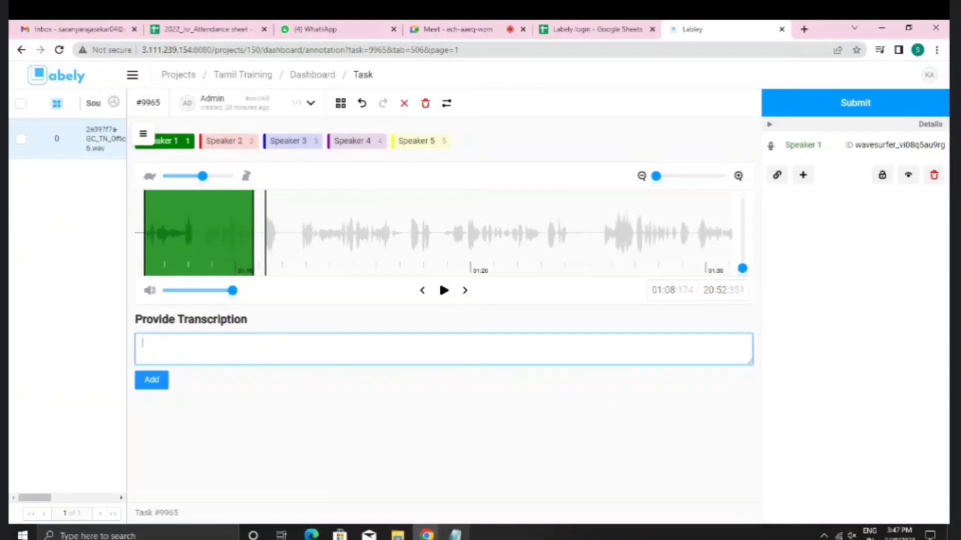
{"action": "left_click", "coordinate": [455, 535]}
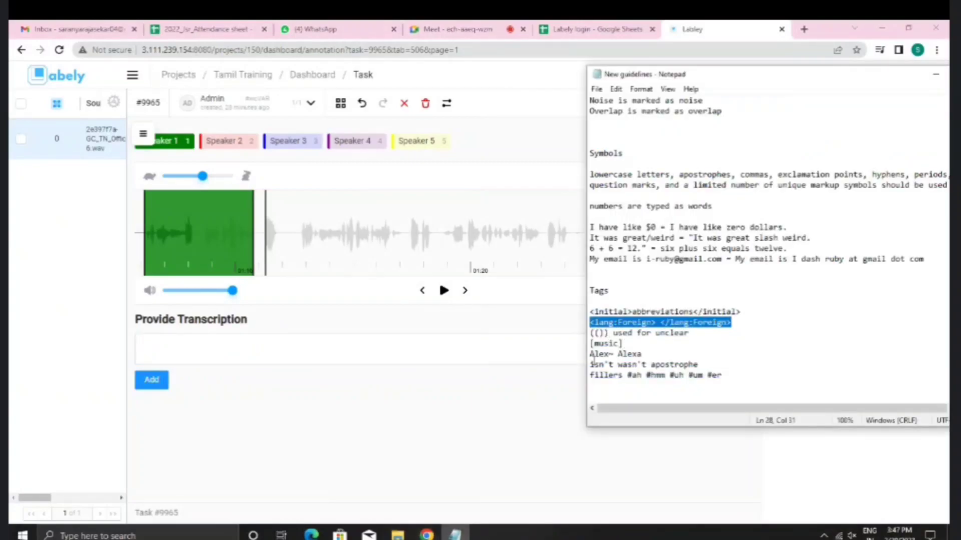
{"action": "left_click", "coordinate": [457, 338]}
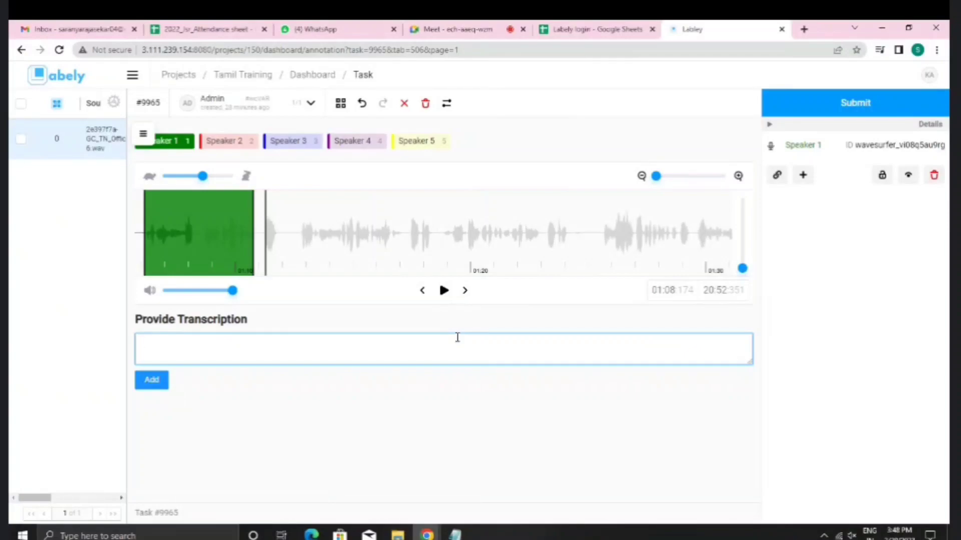
{"action": "type", "text": "edu education"}
{"action": "left_click", "coordinate": [139, 350]}
{"action": "left_click_drag", "start_coordinate": [140, 349], "coordinate": [206, 345]}
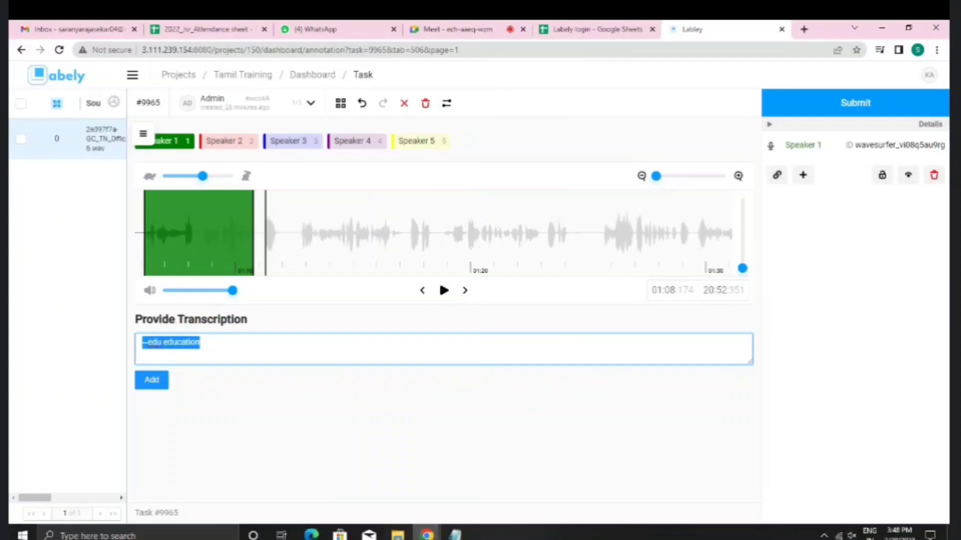
{"action": "key", "text": "alt+Tab"}
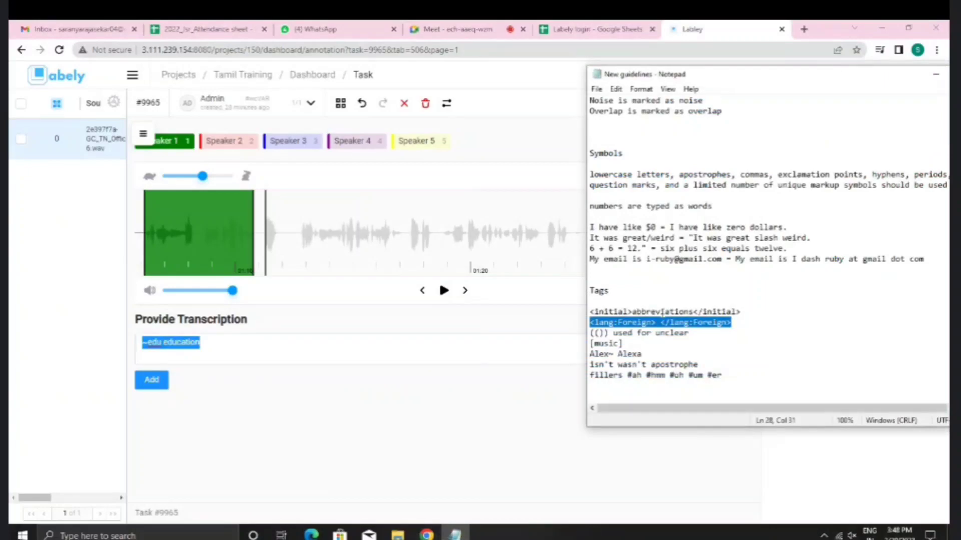
{"action": "key", "text": "alt+Tab"}
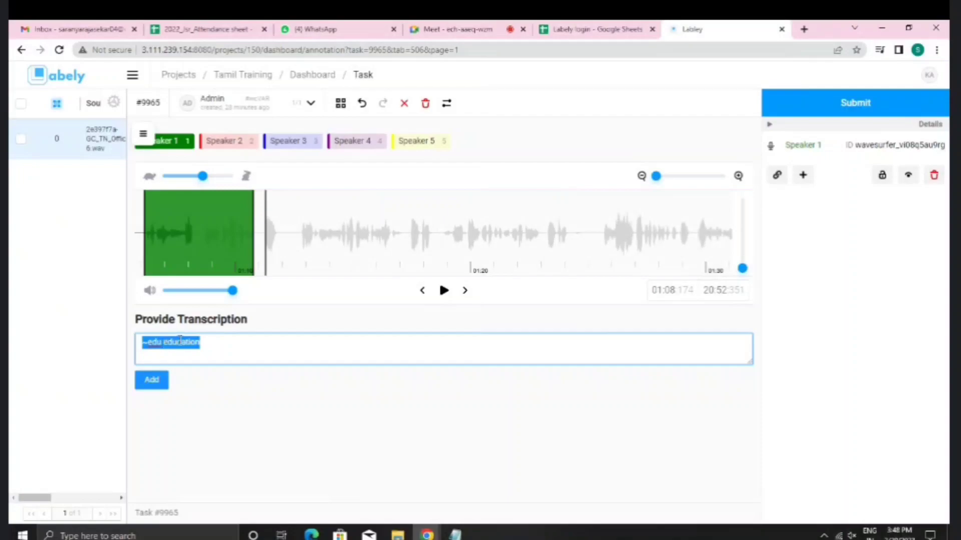
{"action": "left_click_drag", "start_coordinate": [211, 345], "coordinate": [141, 346]}
{"action": "left_click", "coordinate": [455, 535]}
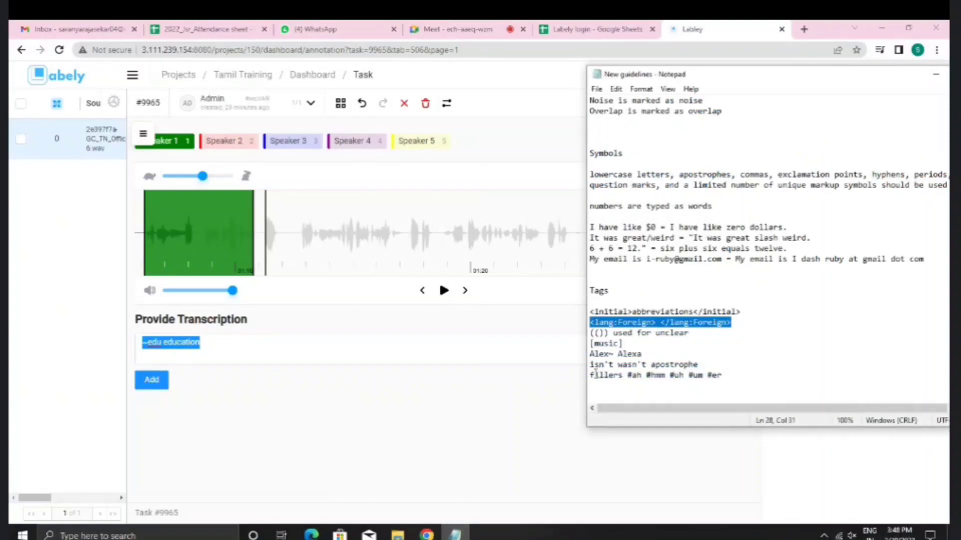
{"action": "left_click_drag", "start_coordinate": [591, 375], "coordinate": [735, 371]}
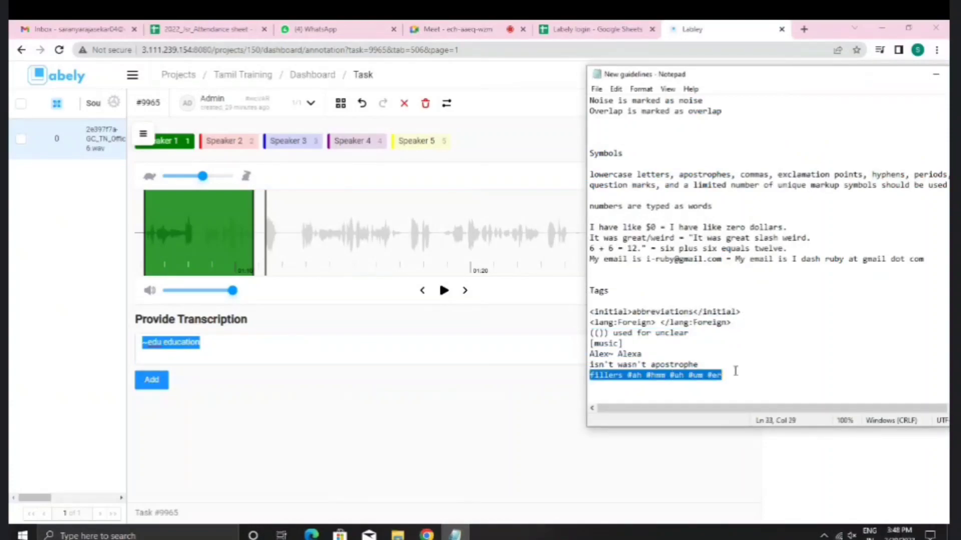
{"action": "left_click", "coordinate": [193, 354]}
{"action": "left_click_drag", "start_coordinate": [207, 348], "coordinate": [144, 345]}
{"action": "key", "text": "BackSpace"}
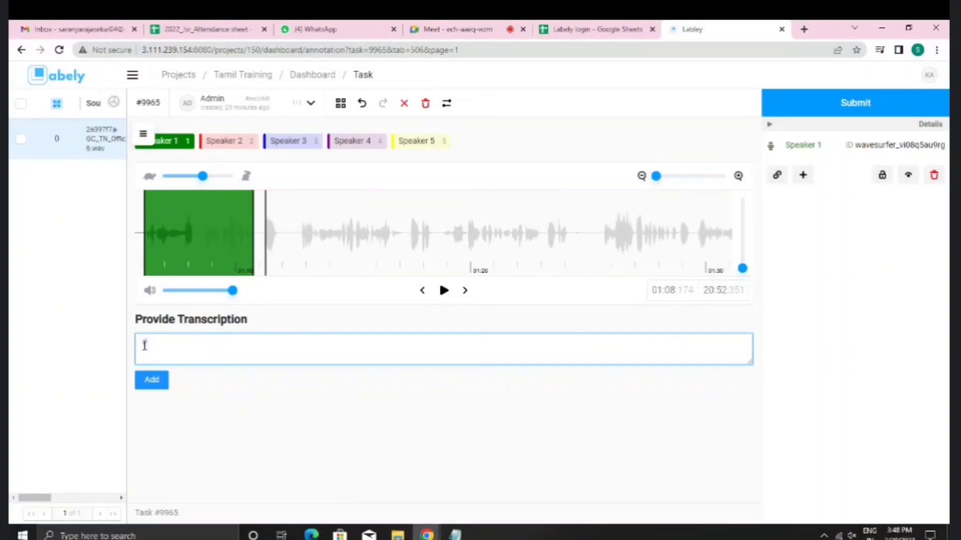
Step: Try the fillers '#ah #hmm #hmm #yeah #oh' in the transcription, then delete them all
{"action": "type", "text": "#ah #hmm#yeah #oh"}
{"action": "left_click", "coordinate": [183, 345]}
{"action": "type", "text": "#hmm"}
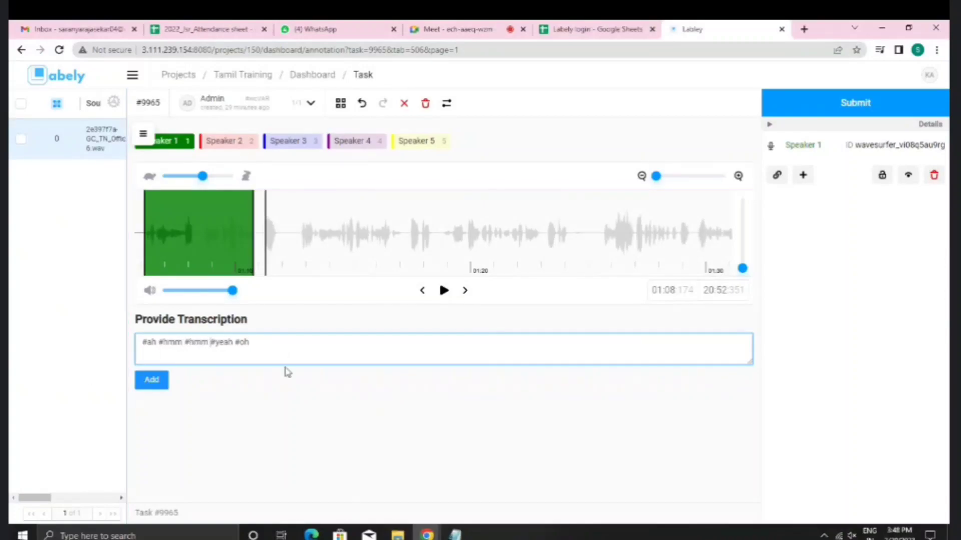
{"action": "left_click_drag", "start_coordinate": [159, 342], "coordinate": [279, 340]}
{"action": "left_click", "coordinate": [263, 346]}
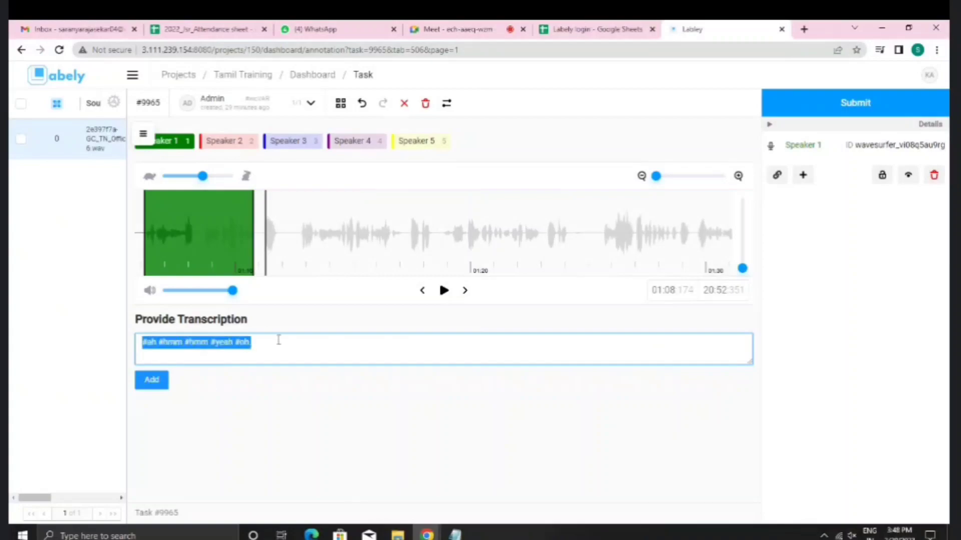
{"action": "key", "text": "BackSpace"}
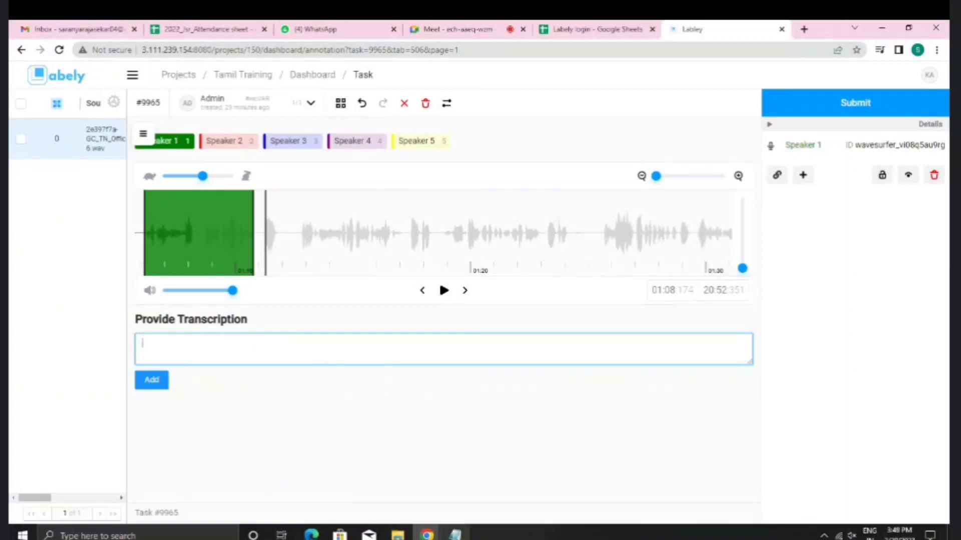
{"action": "key", "text": "alt+Tab"}
Step: Minimize the guidelines, deselect the green speech region and move playback to about 1:11
{"action": "scroll", "coordinate": [755, 361], "scroll_direction": "up", "scroll_amount": 2}
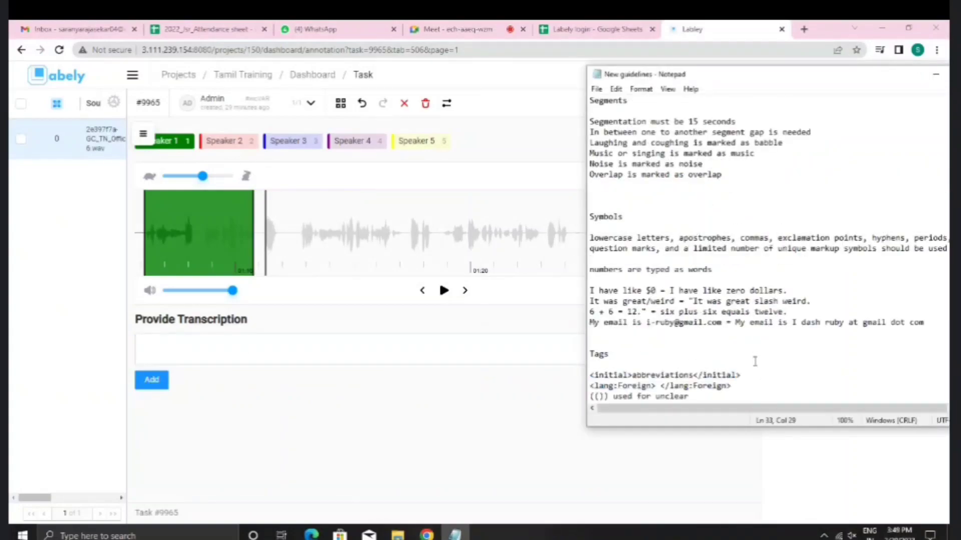
{"action": "left_click", "coordinate": [935, 74]}
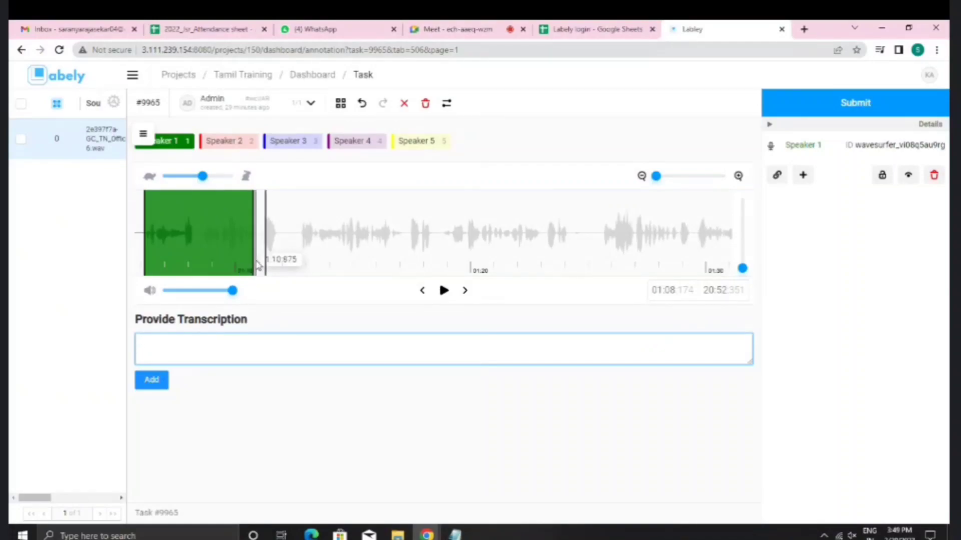
{"action": "scroll", "coordinate": [256, 262], "scroll_direction": "left", "scroll_amount": 5}
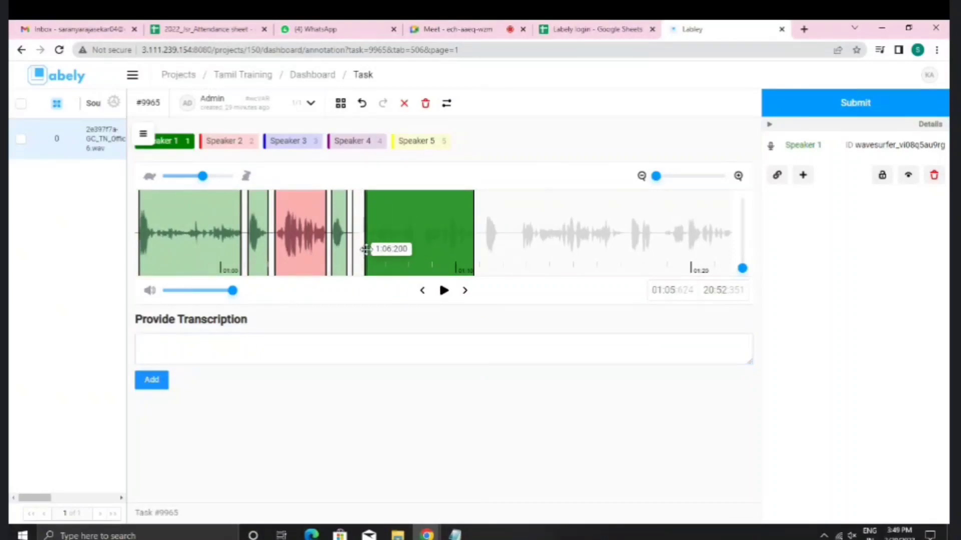
{"action": "left_click", "coordinate": [366, 256]}
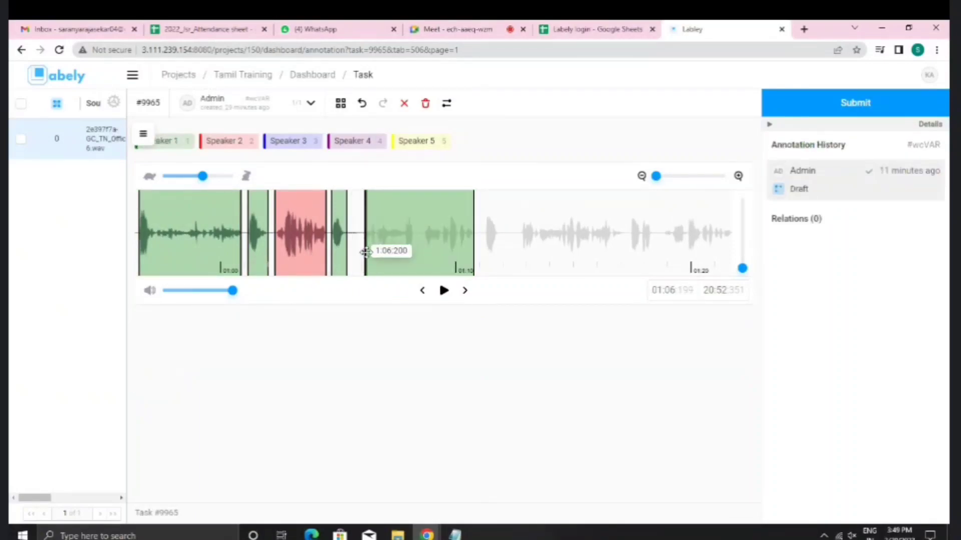
{"action": "left_click", "coordinate": [361, 253]}
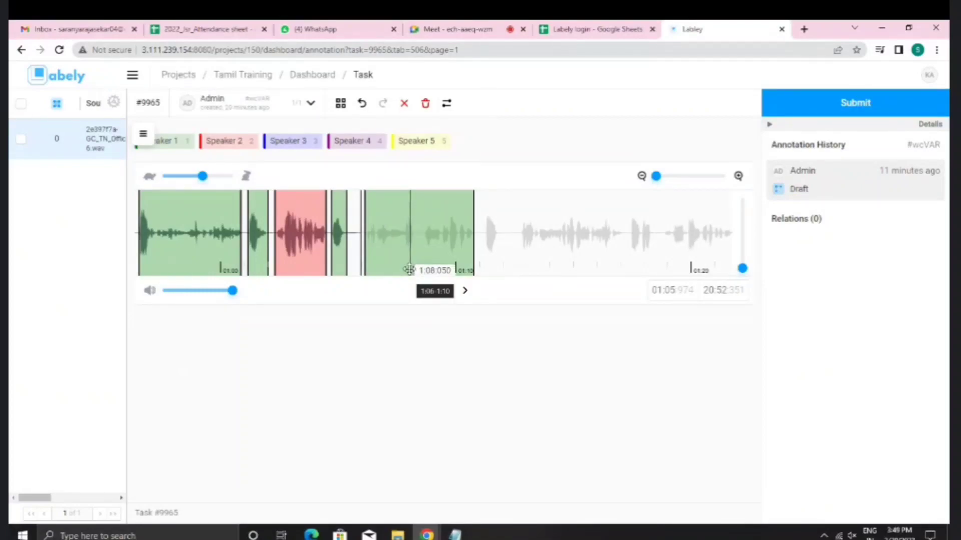
{"action": "scroll", "coordinate": [409, 272], "scroll_direction": "right", "scroll_amount": 5}
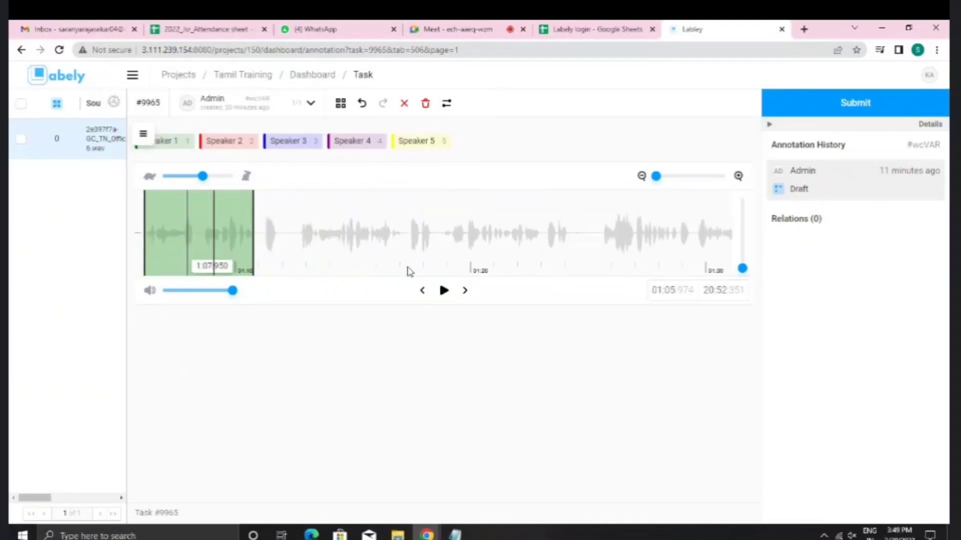
{"action": "left_click", "coordinate": [262, 259]}
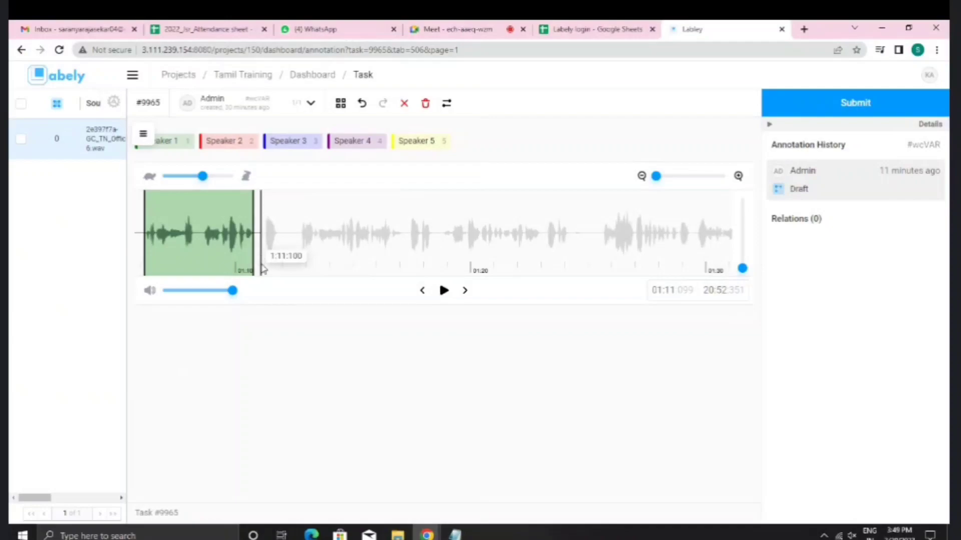
Step: Bring up the New guidelines notes in Notepad and select the text to review it
{"action": "mouse_move", "coordinate": [454, 534]}
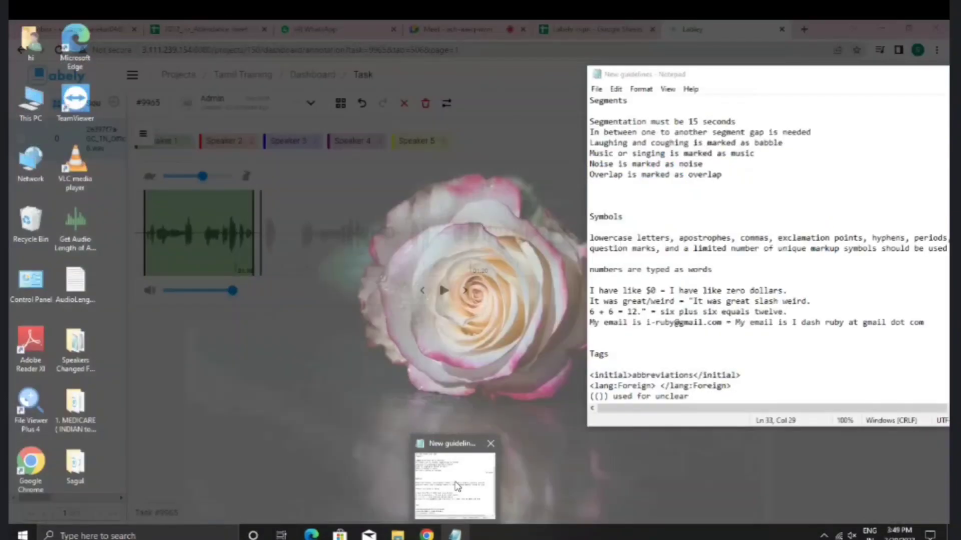
{"action": "left_click", "coordinate": [456, 486]}
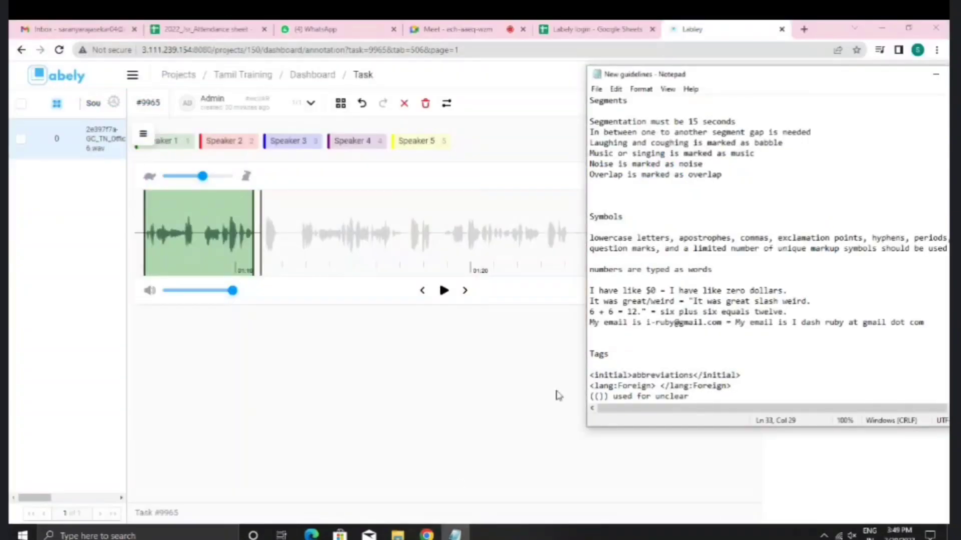
{"action": "left_click_drag", "start_coordinate": [591, 101], "coordinate": [782, 529]}
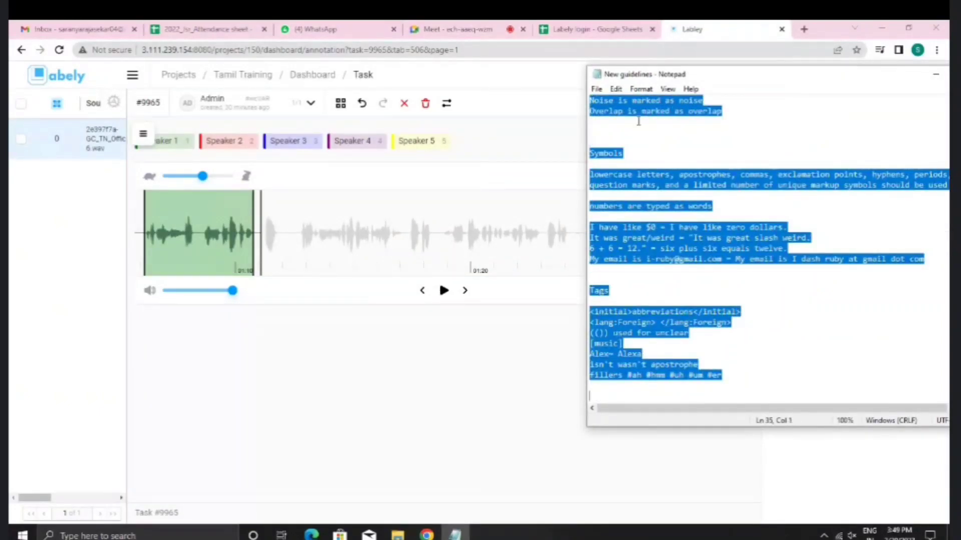
{"action": "left_click", "coordinate": [935, 74]}
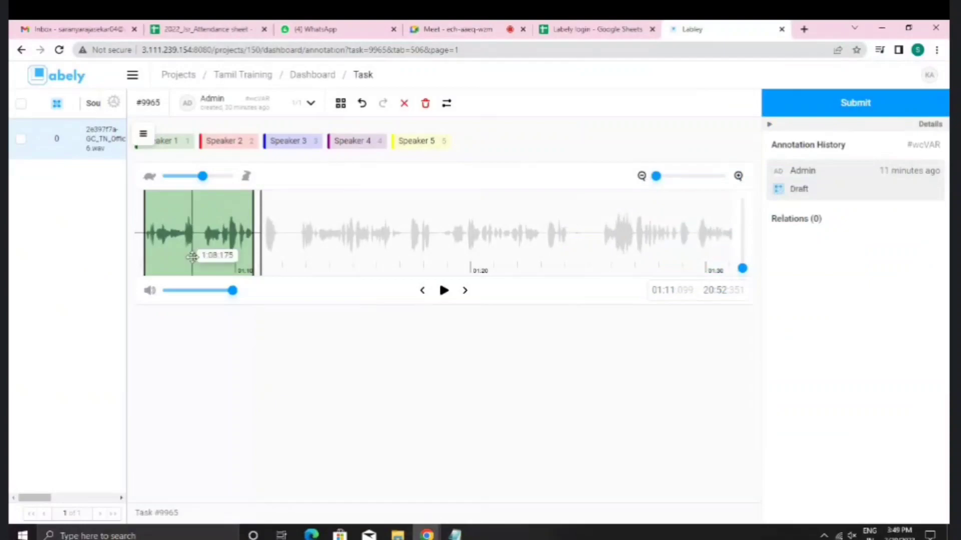
Step: Recheck the guidelines, clear the text selection, and select the large green speech region in Labely
{"action": "scroll", "coordinate": [259, 264], "scroll_direction": "up", "scroll_amount": 3}
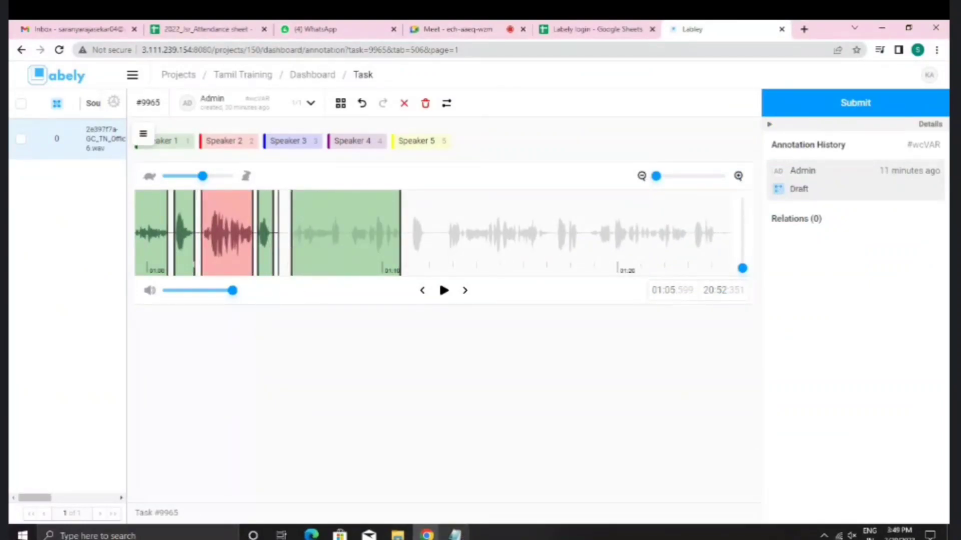
{"action": "left_click", "coordinate": [454, 535]}
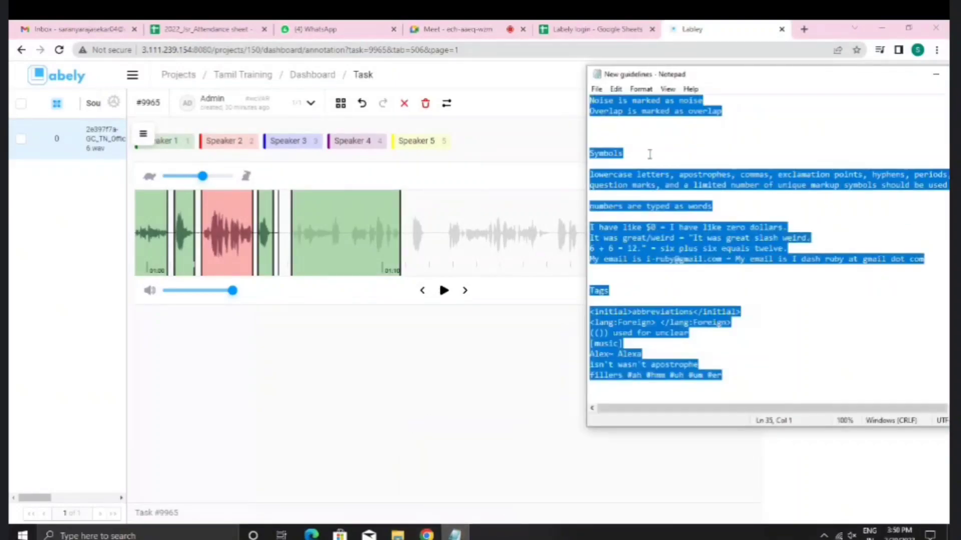
{"action": "scroll", "coordinate": [686, 355], "scroll_direction": "up", "scroll_amount": 2}
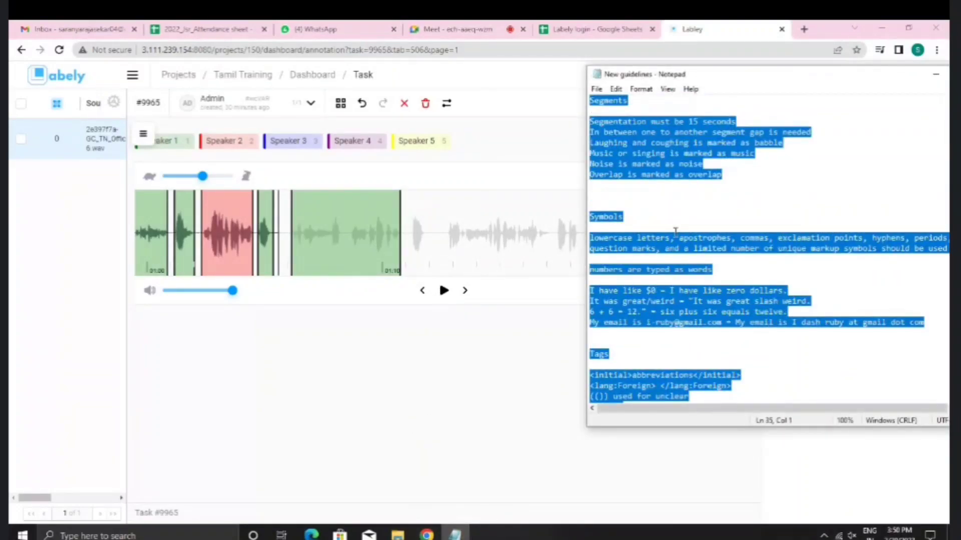
{"action": "left_click", "coordinate": [660, 211]}
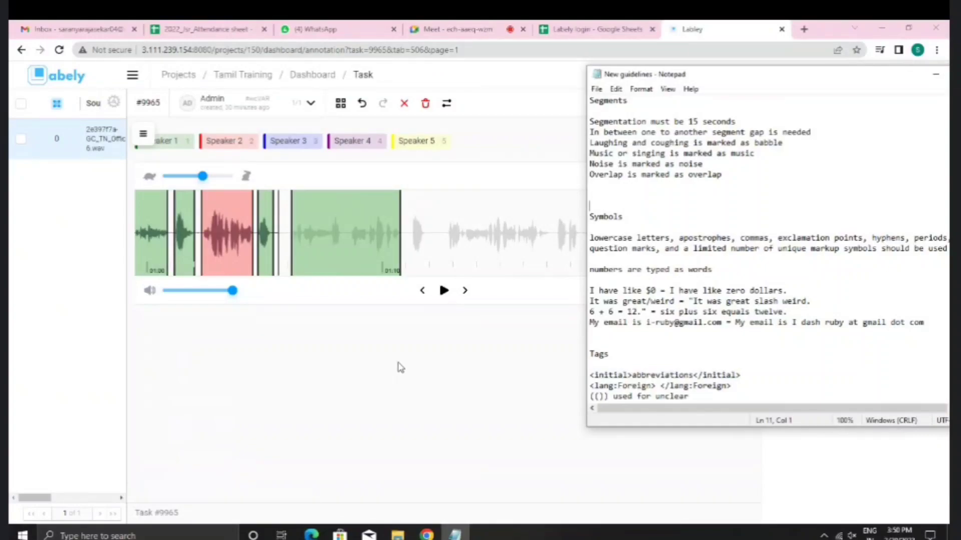
{"action": "left_click", "coordinate": [355, 261]}
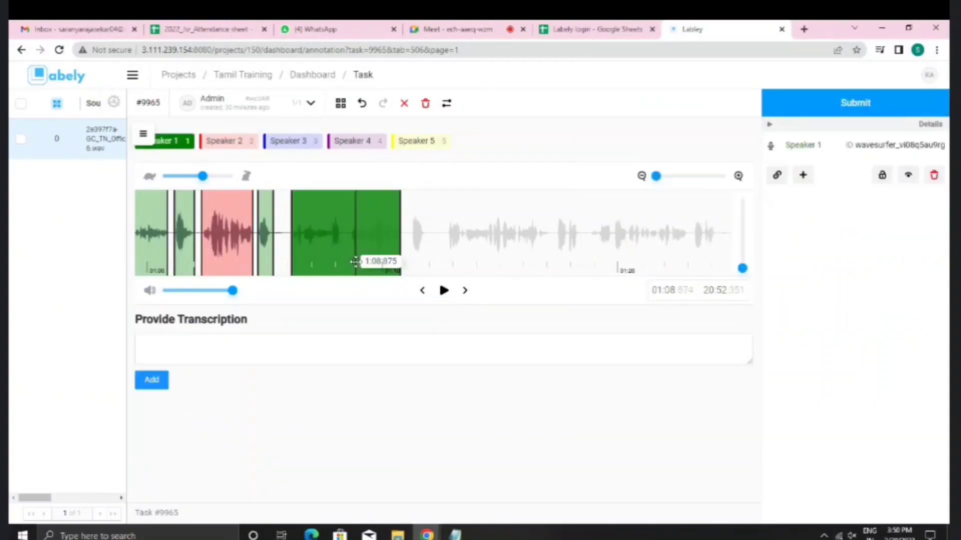
Step: Enter 'I want is not isn't' as the green region's transcription, correcting the 'noy' typo
{"action": "left_click", "coordinate": [363, 349]}
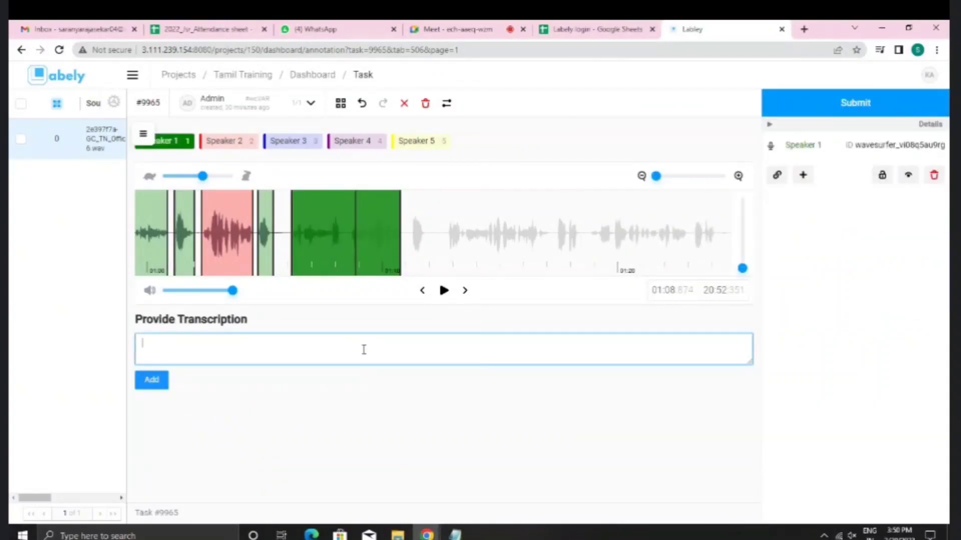
{"action": "type", "text": "I want"}
{"action": "type", "text": "is noy"}
{"action": "key", "text": "BackSpace"}
{"action": "type", "text": "t isn't"}
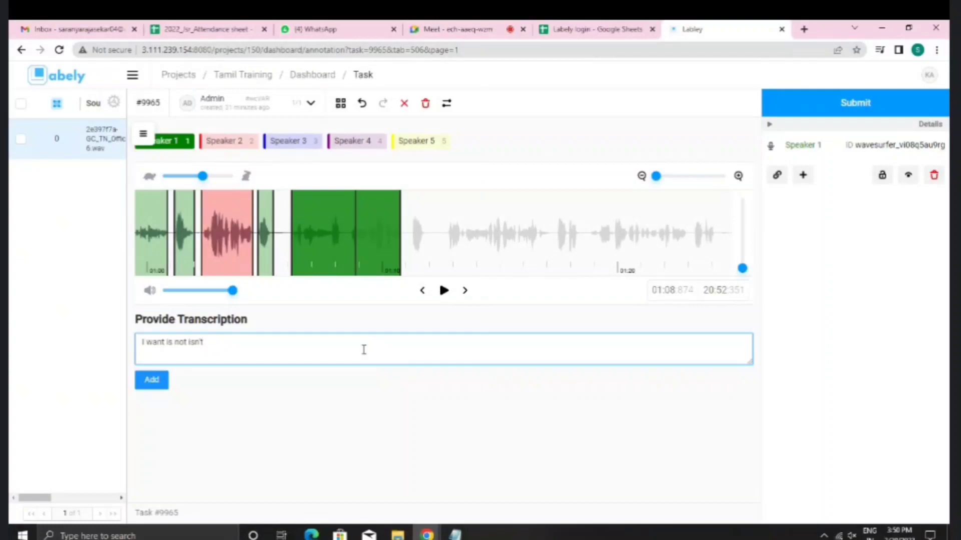